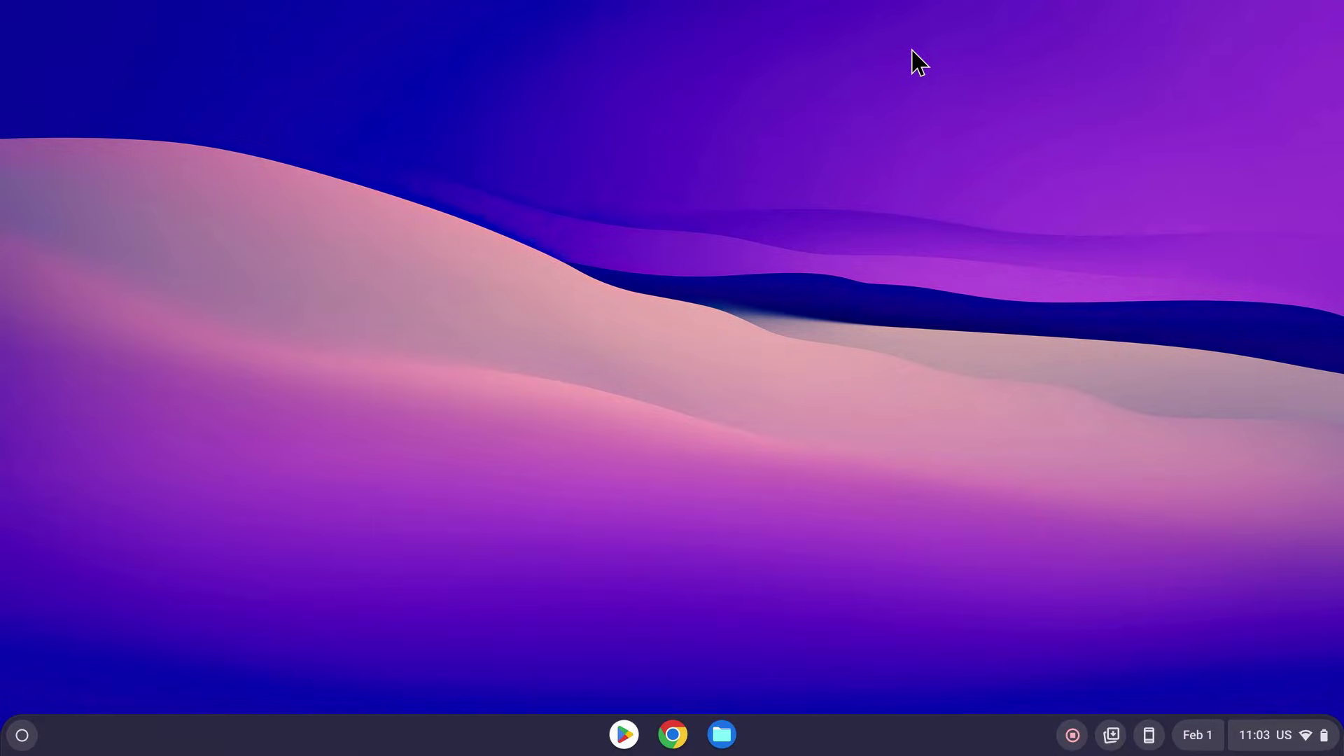
- In Chrome, enter 'Minecraft' into the Google search box on a new tab
{"action": "left_click", "coordinate": [671, 738]}
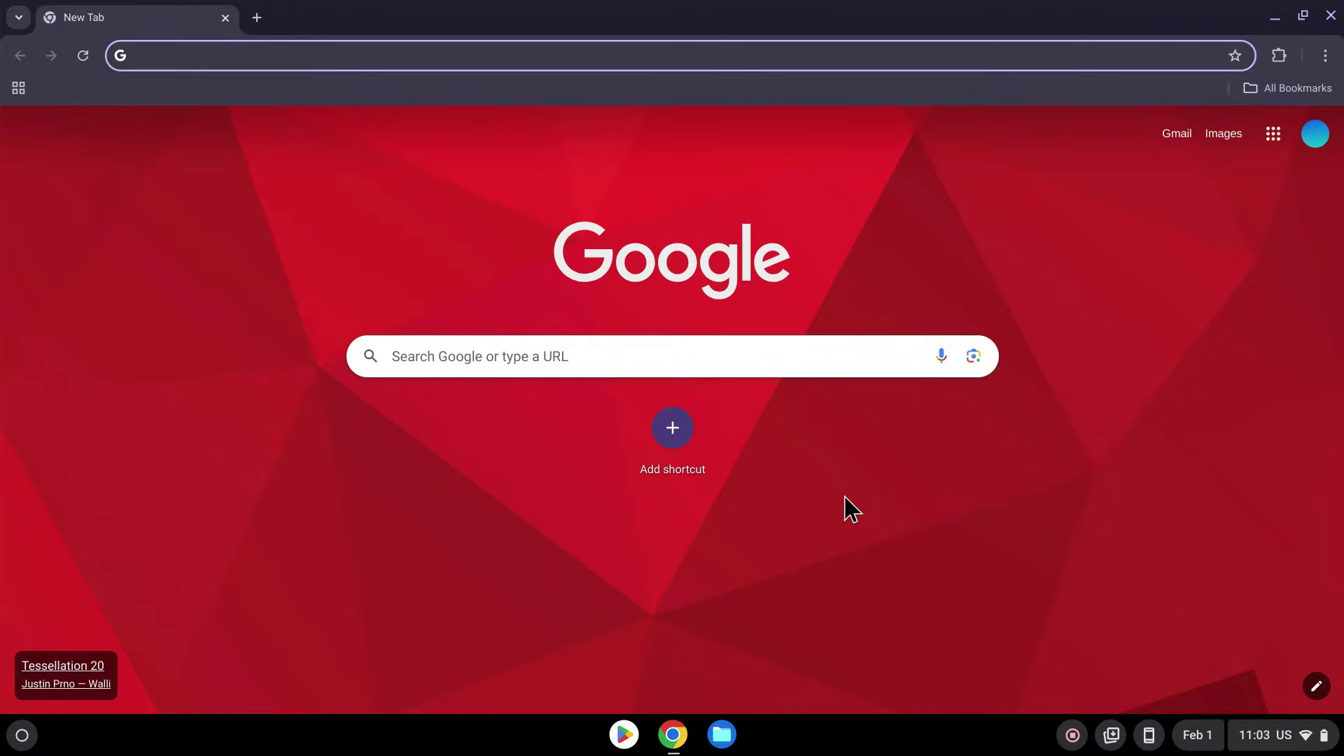
{"action": "left_click", "coordinate": [808, 355]}
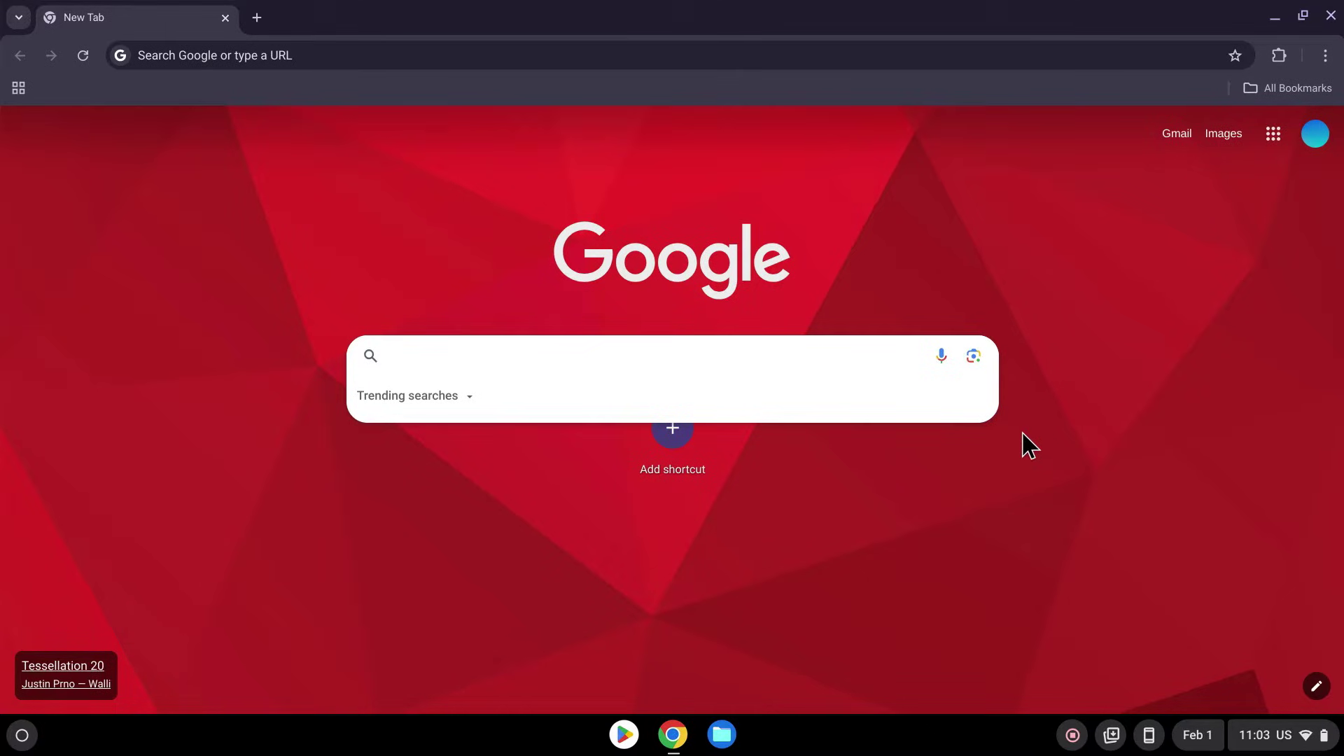
{"action": "type", "text": "Minecraft"}
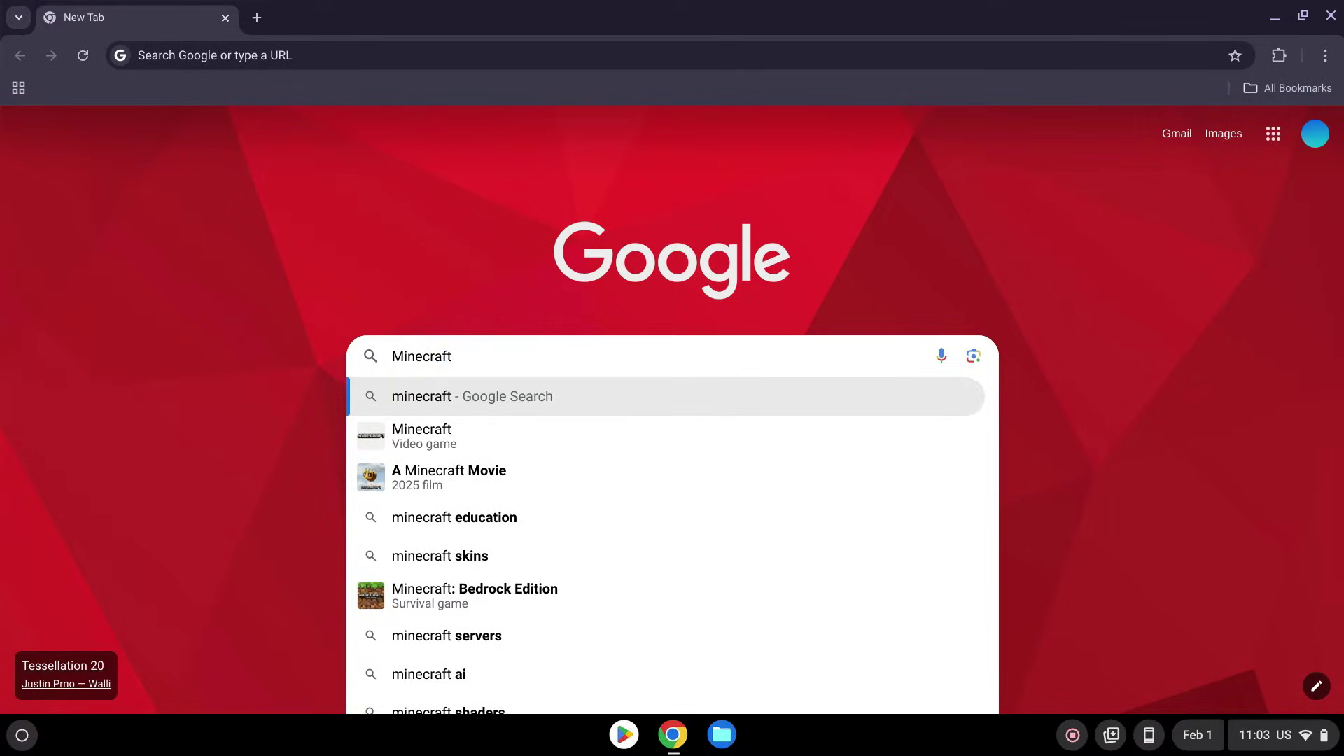
- Search for Minecraft, accept minecraft.net cookies, and reach the Downloads page via GAMES
{"action": "key", "text": "Return"}
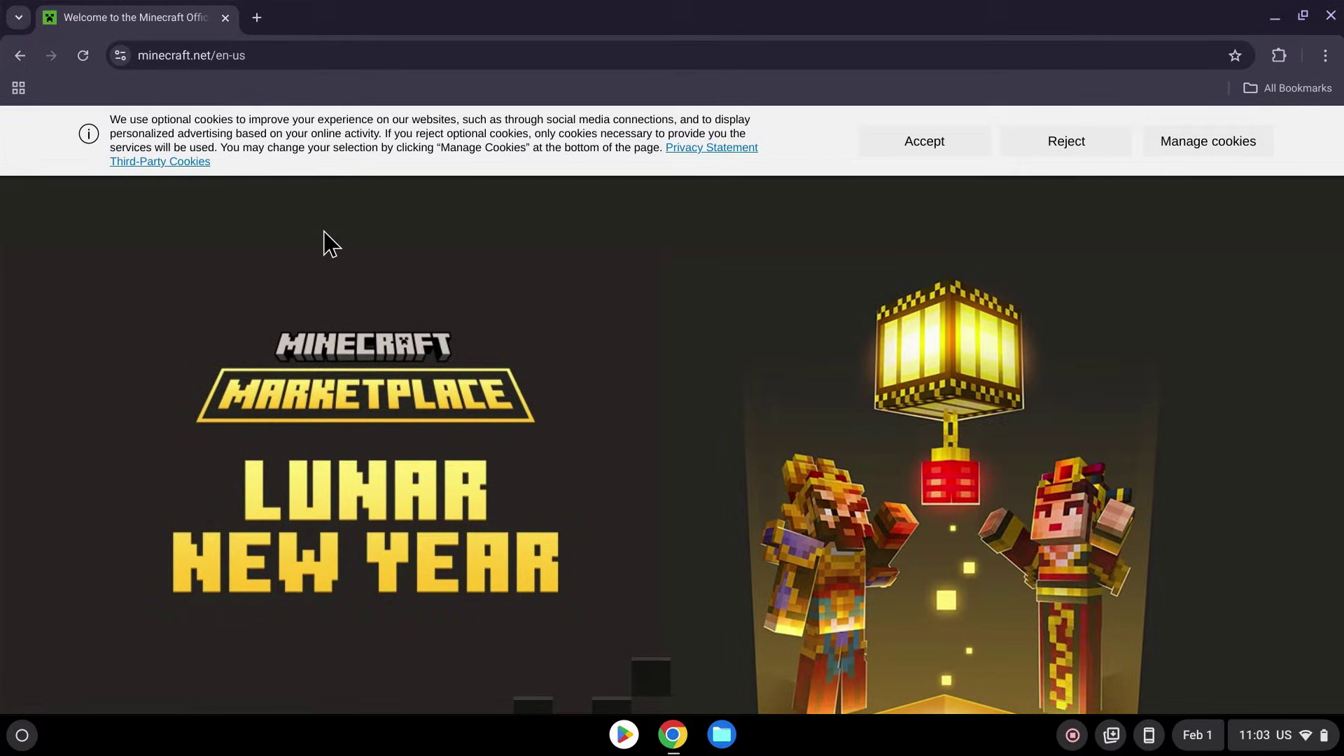
{"action": "left_click", "coordinate": [946, 141]}
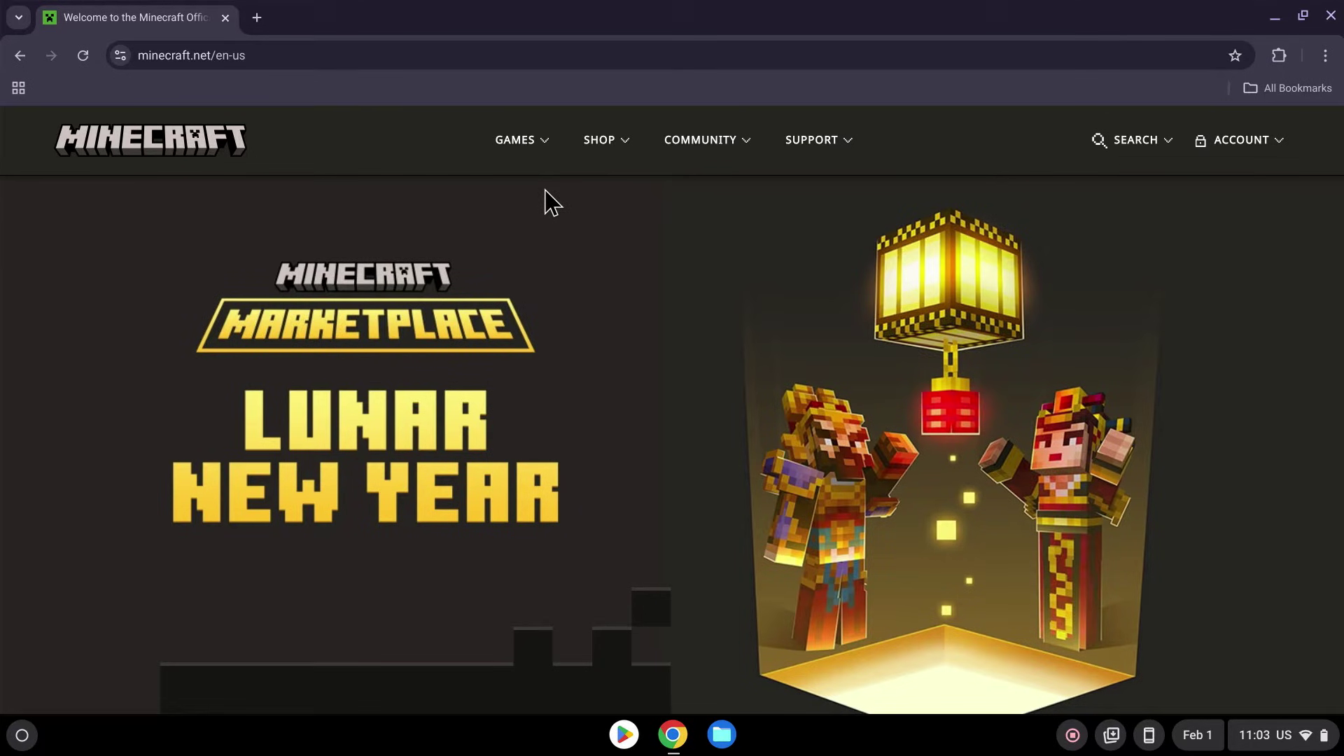
{"action": "left_click", "coordinate": [508, 142]}
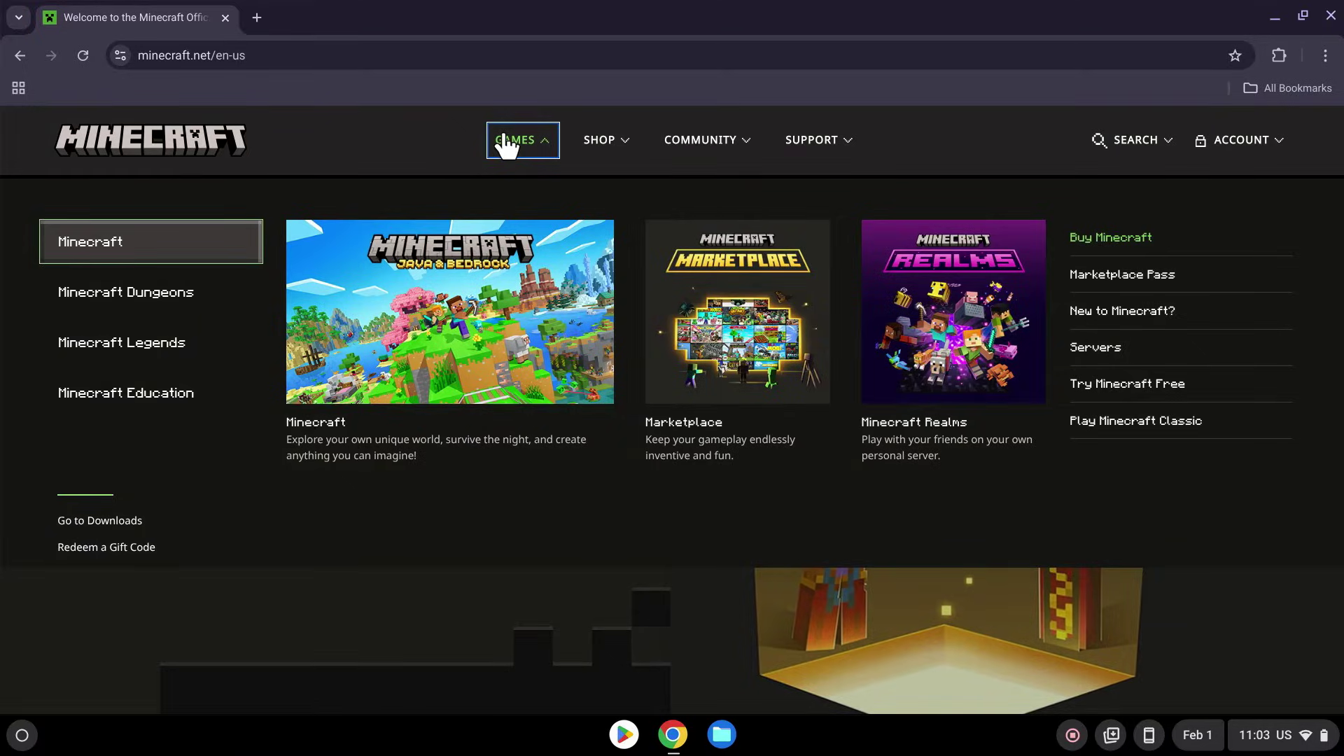
{"action": "left_click", "coordinate": [95, 529]}
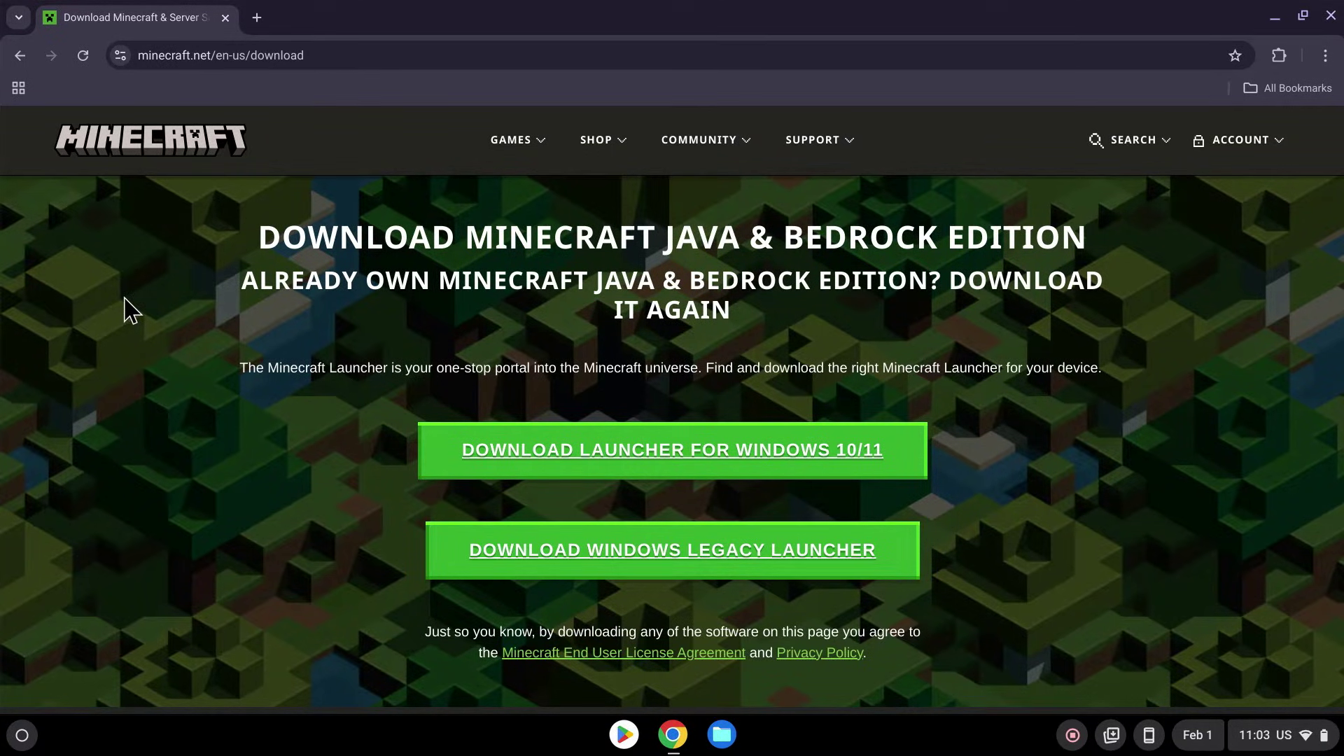
- Download Minecraft.deb from the Debian and Debian-based distributions Linux option
{"action": "scroll", "coordinate": [129, 310], "scroll_direction": "down", "scroll_amount": 3}
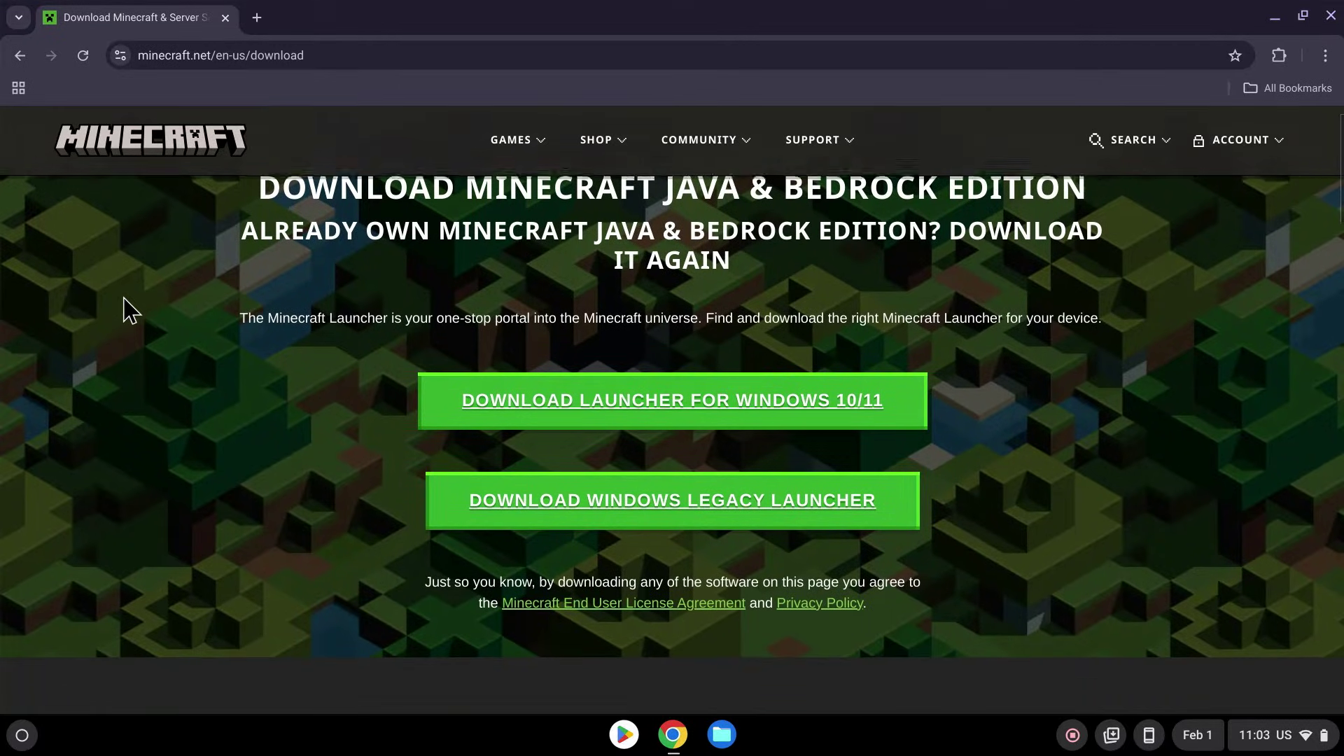
{"action": "scroll", "coordinate": [130, 310], "scroll_direction": "down", "scroll_amount": 3}
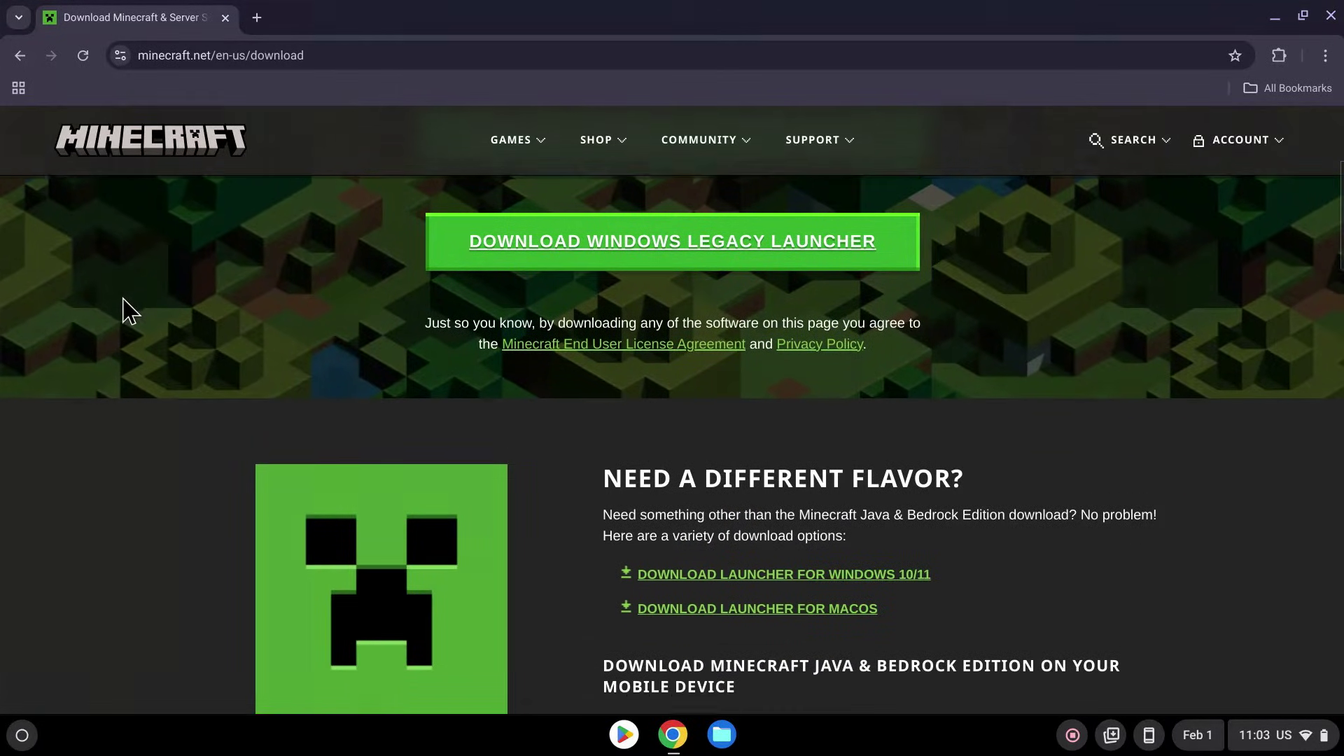
{"action": "scroll", "coordinate": [129, 310], "scroll_direction": "down", "scroll_amount": 4}
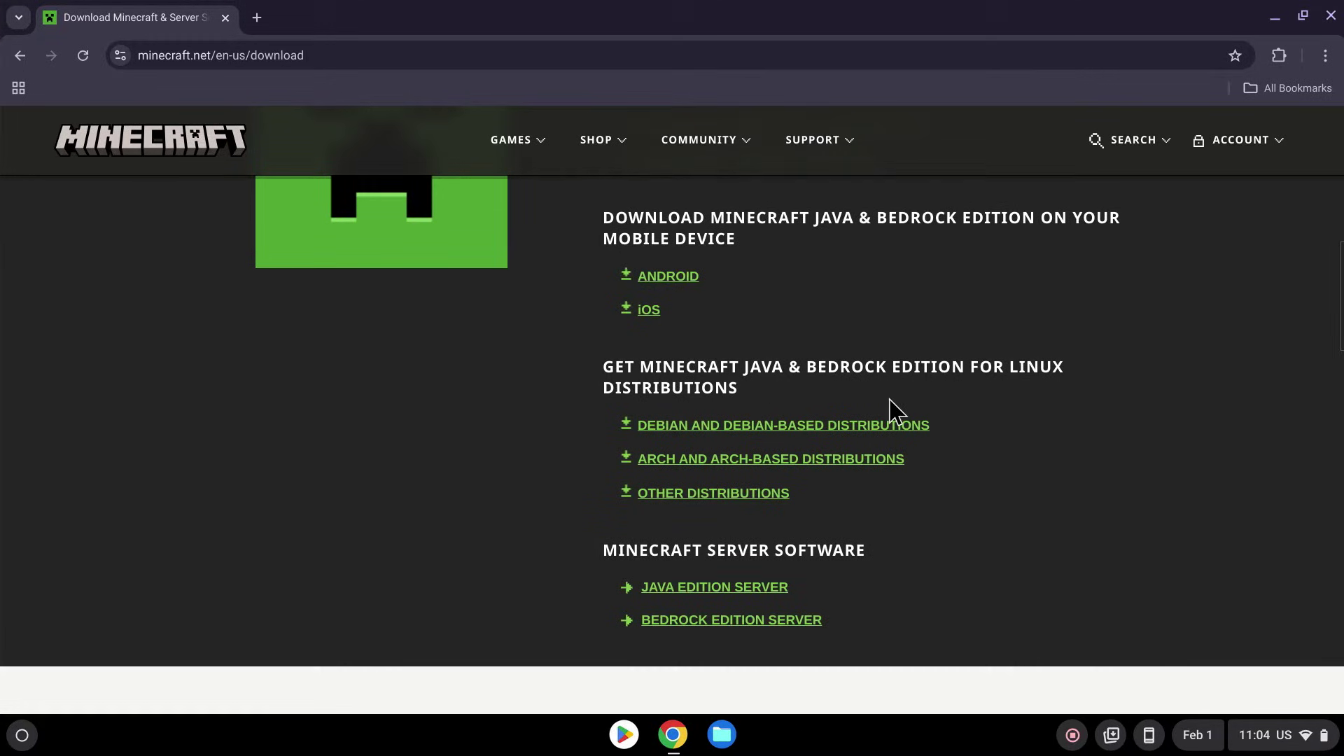
{"action": "scroll", "coordinate": [976, 434], "scroll_direction": "down", "scroll_amount": 1}
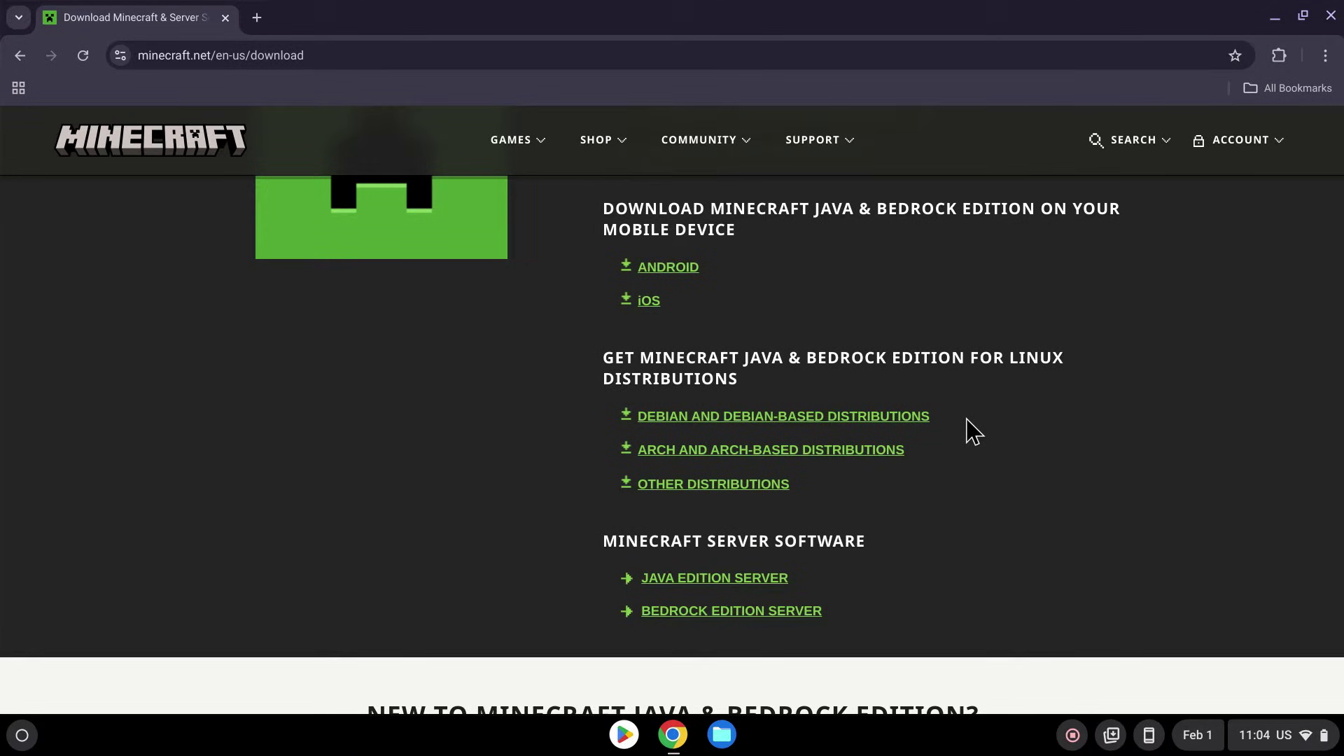
{"action": "left_click", "coordinate": [753, 422]}
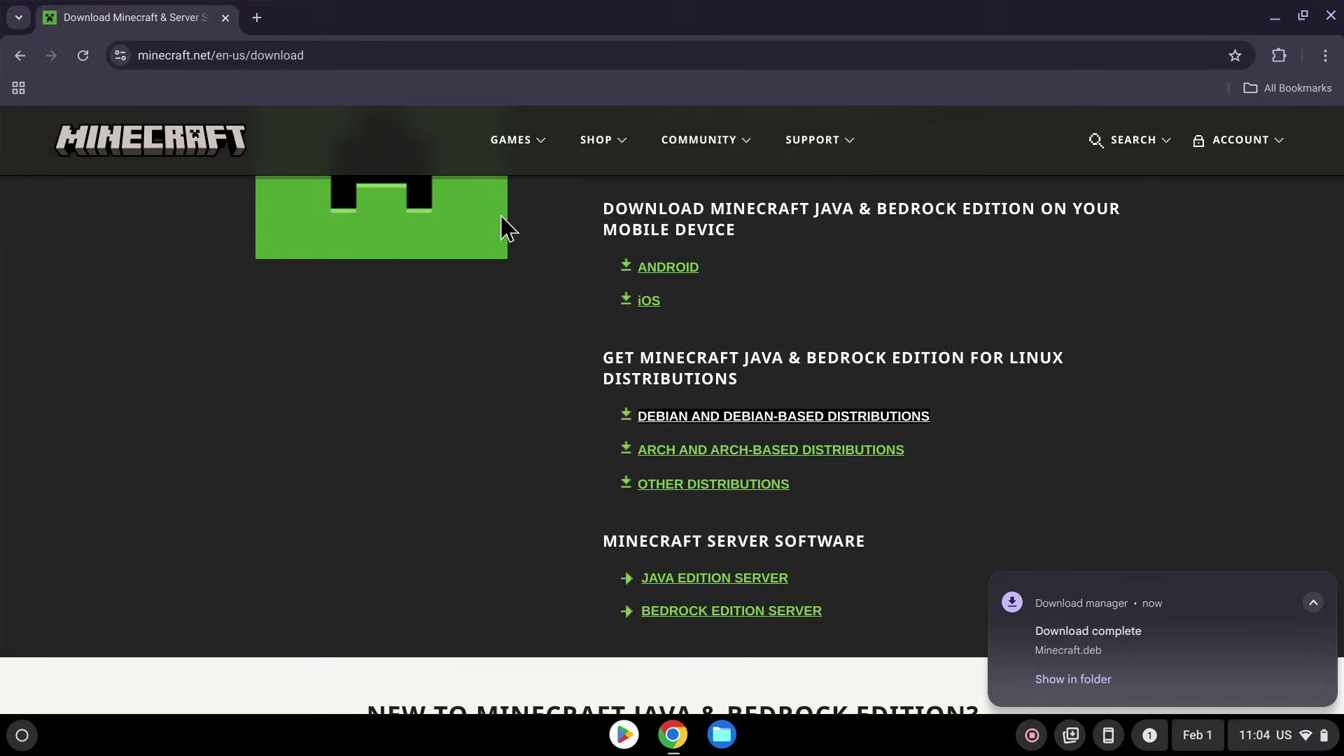
- Search Google for 'JDK 23' in a new tab
{"action": "left_click", "coordinate": [257, 18]}
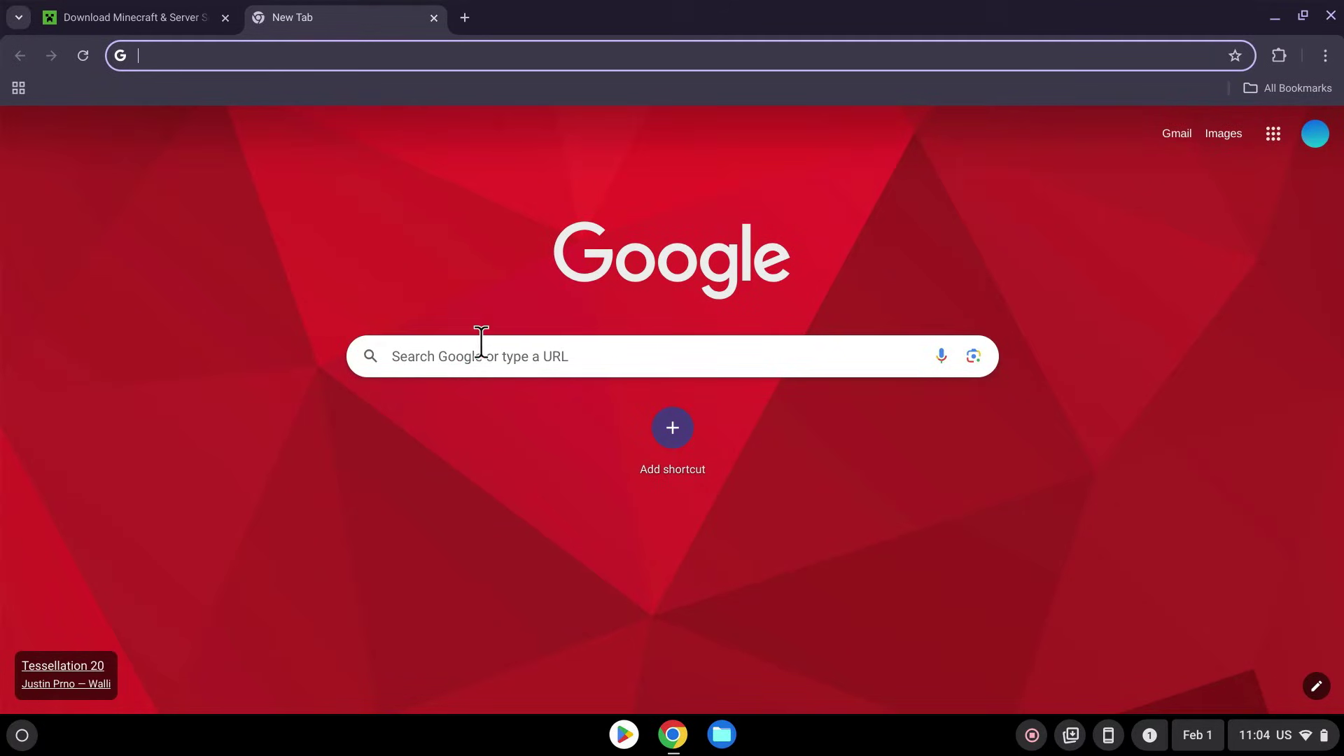
{"action": "left_click", "coordinate": [459, 359]}
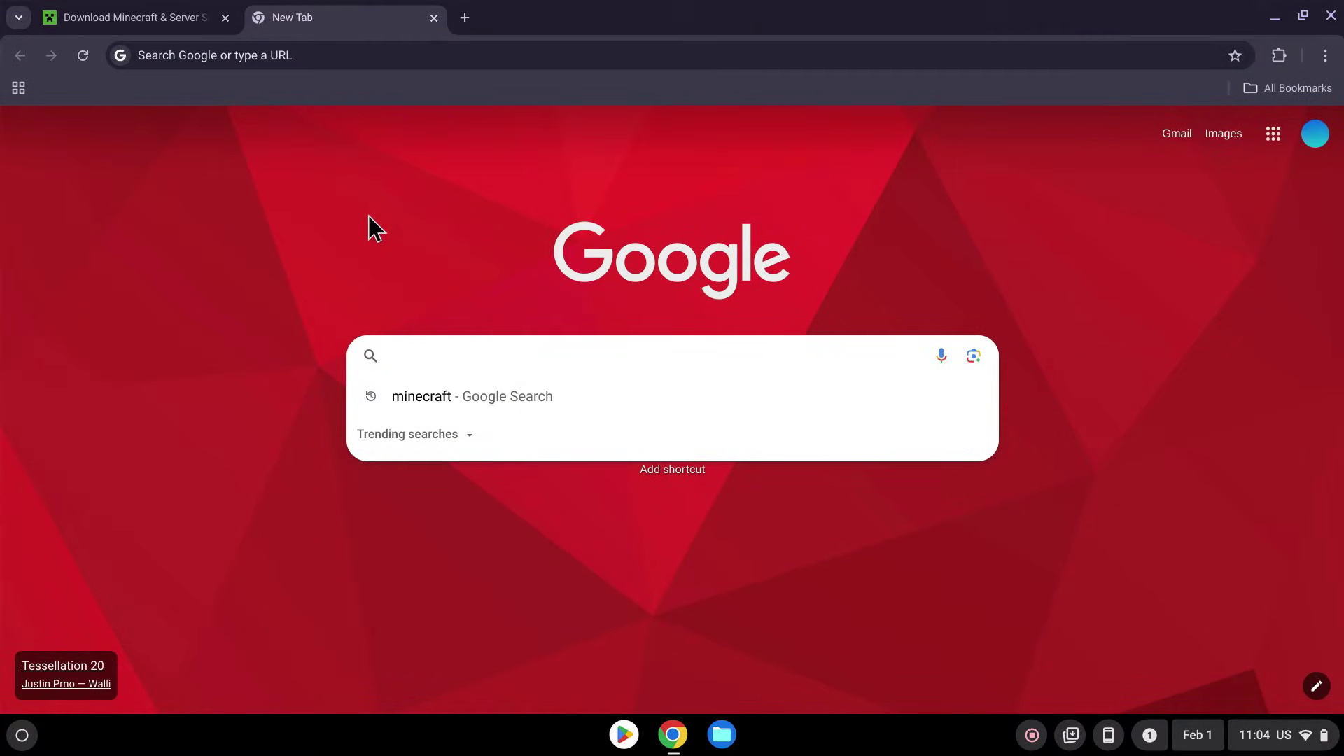
{"action": "type", "text": "JDK 23"}
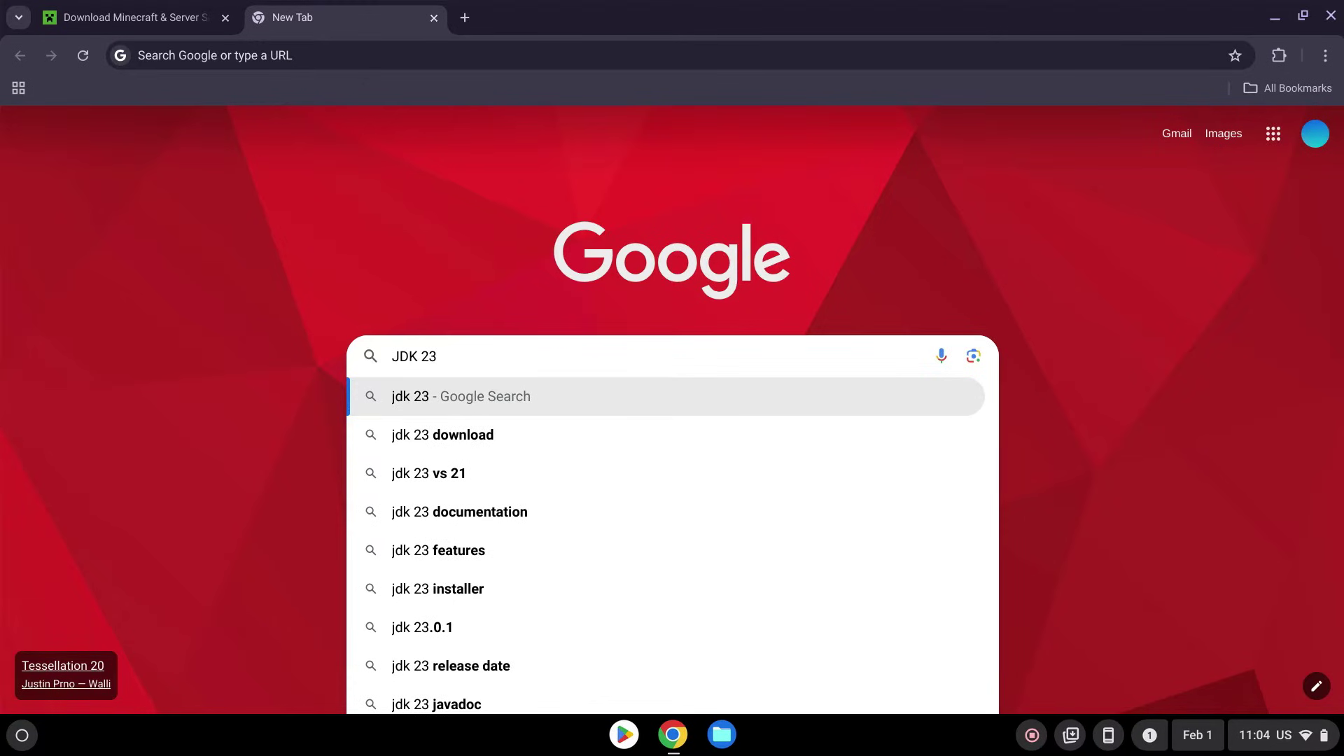
{"action": "key", "text": "Return"}
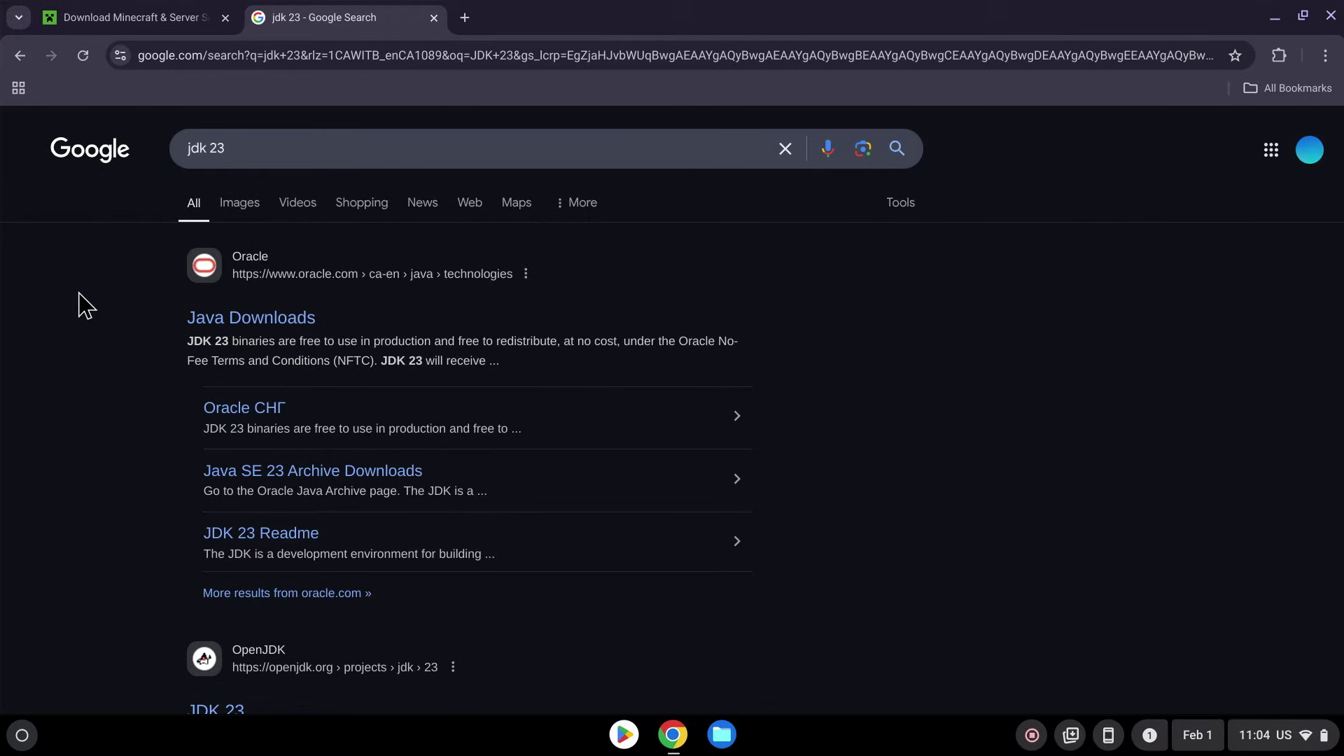
- Download jdk-23_linux-x64_bin.deb from Oracle Java Downloads, then close Chrome
{"action": "left_click", "coordinate": [243, 322]}
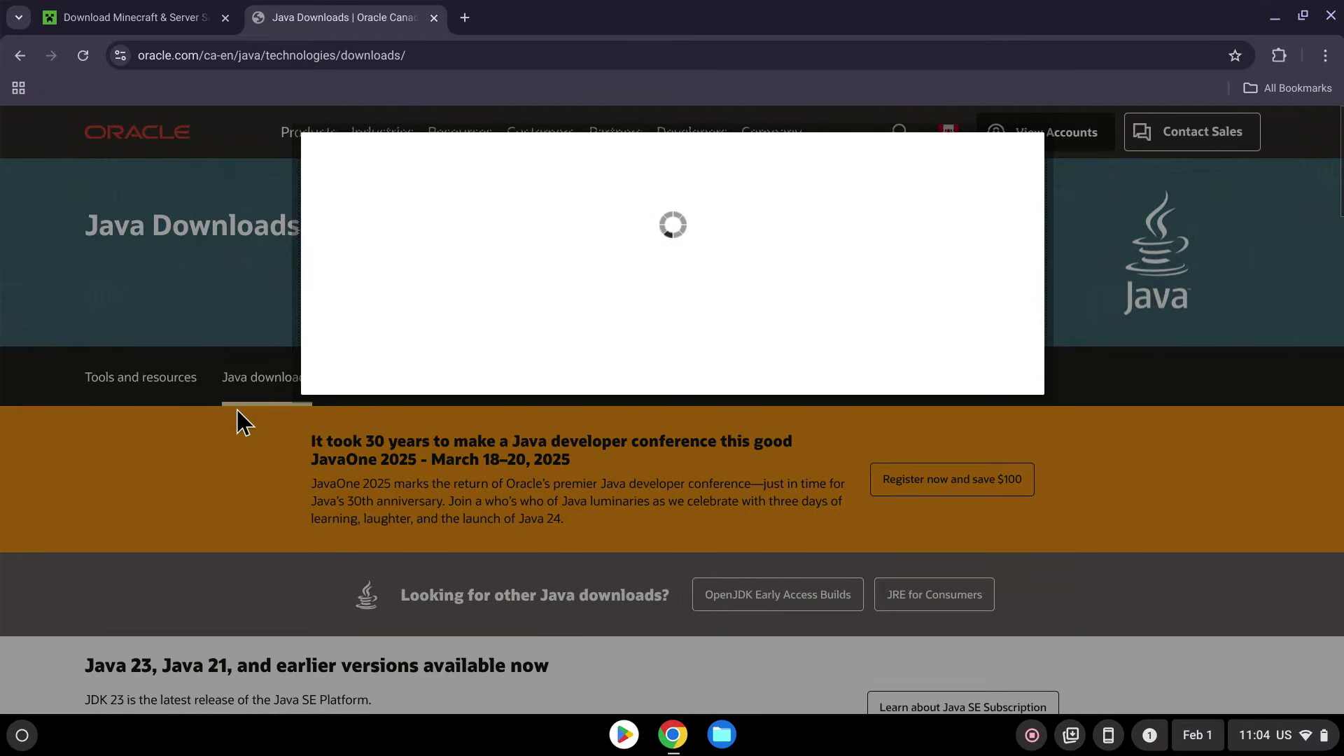
{"action": "left_click", "coordinate": [369, 385]}
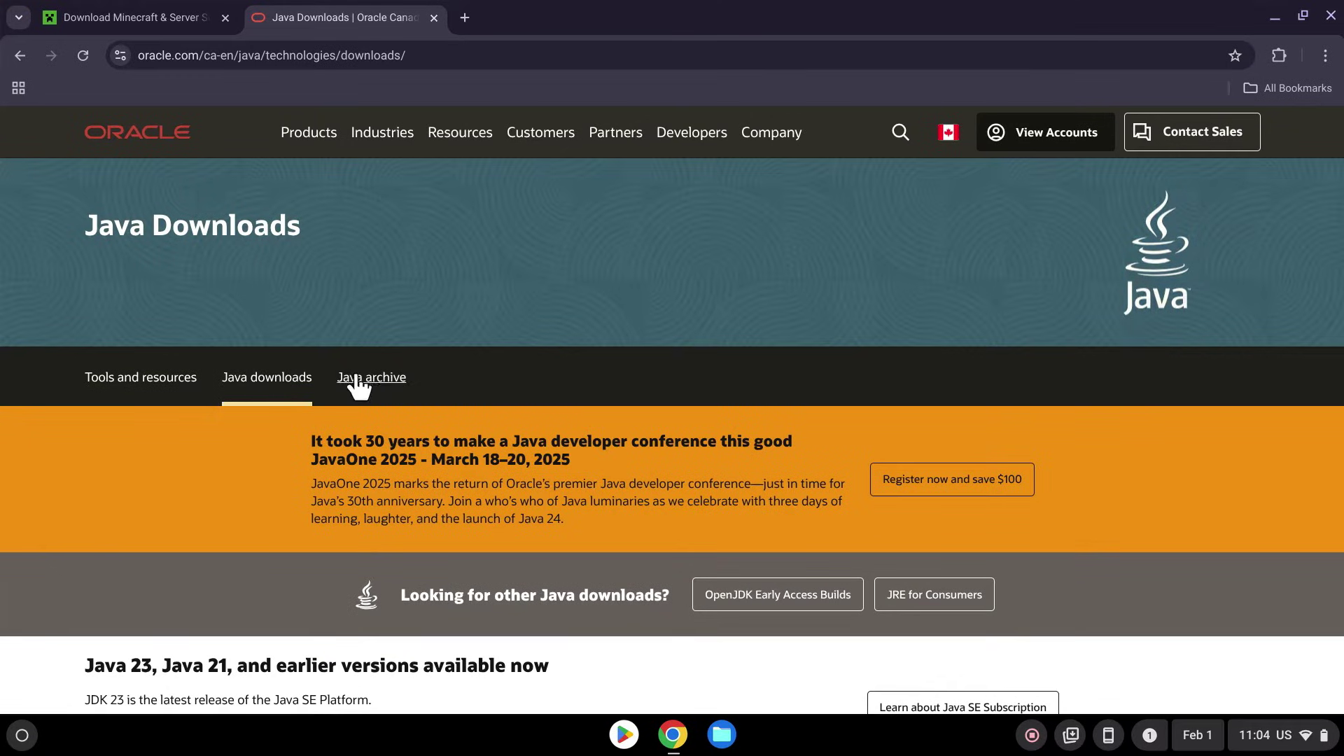
{"action": "scroll", "coordinate": [51, 336], "scroll_direction": "down", "scroll_amount": 2}
{"action": "scroll", "coordinate": [50, 336], "scroll_direction": "down", "scroll_amount": 5}
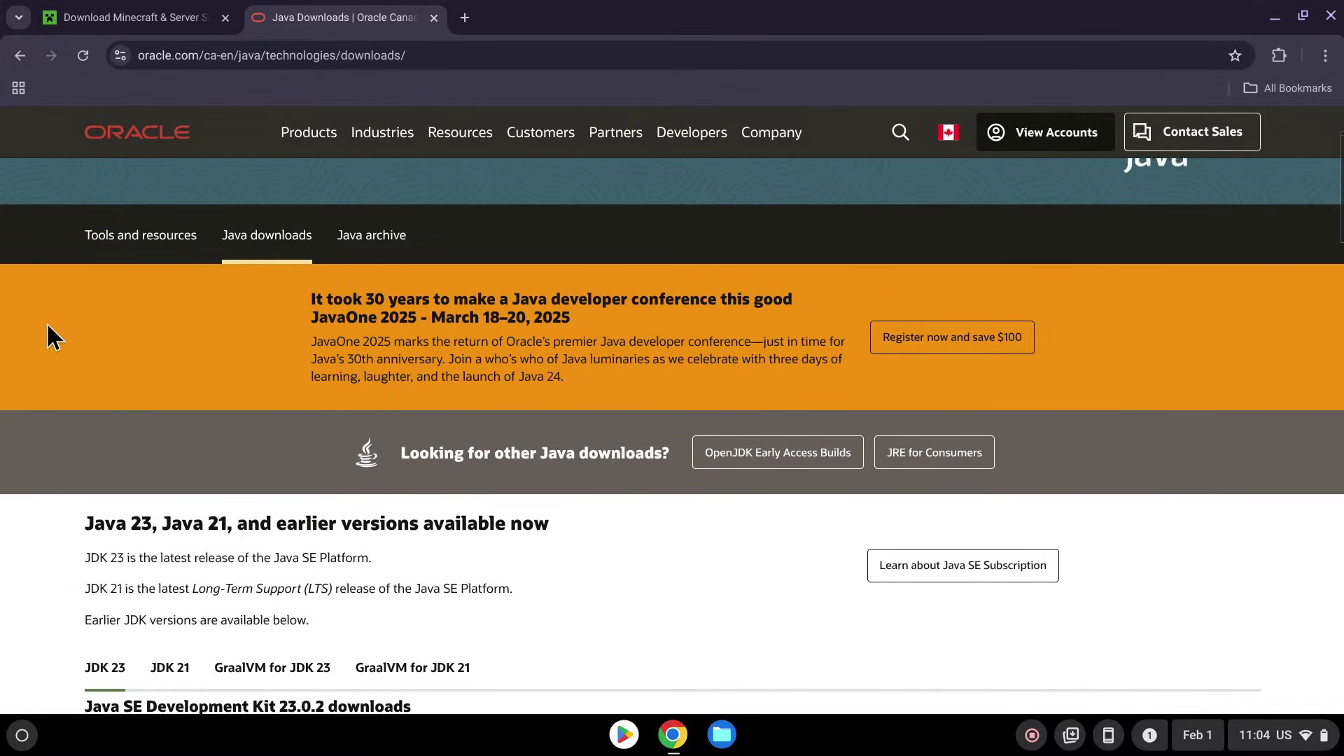
{"action": "scroll", "coordinate": [43, 325], "scroll_direction": "down", "scroll_amount": 1}
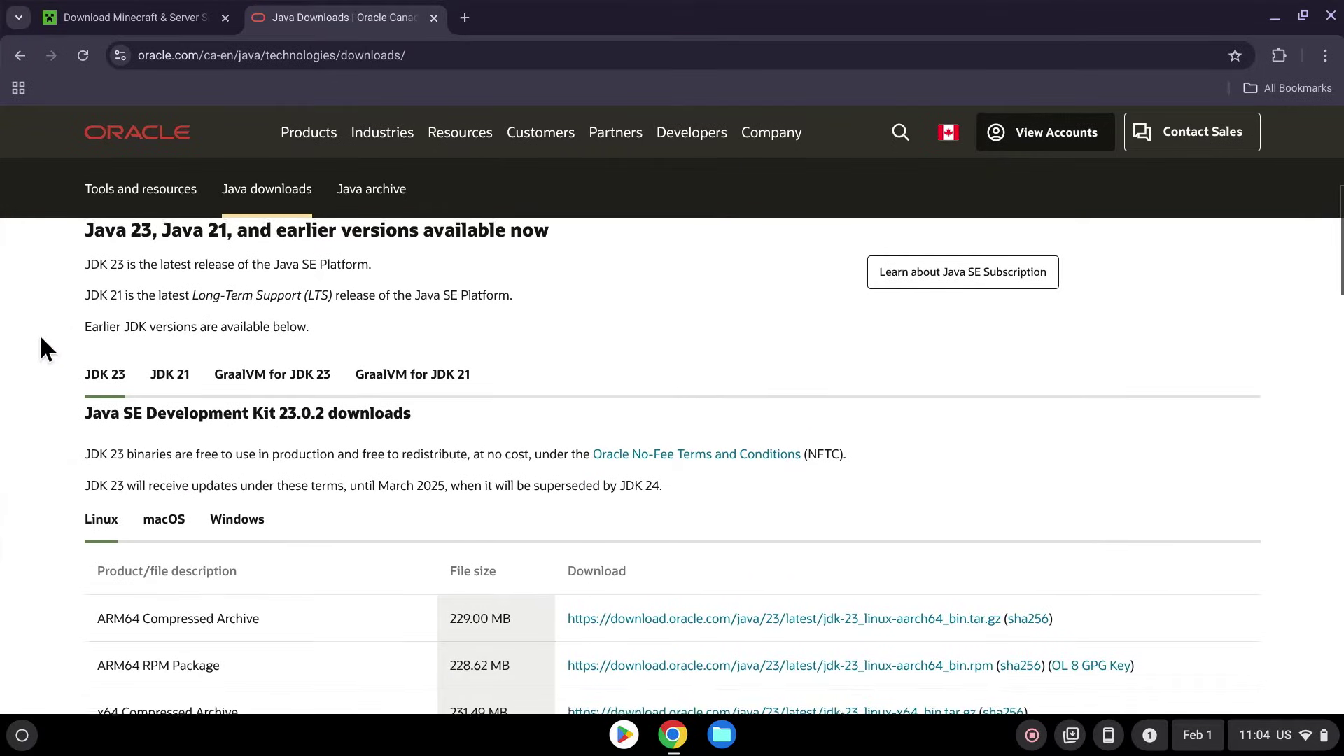
{"action": "scroll", "coordinate": [49, 375], "scroll_direction": "down", "scroll_amount": 3}
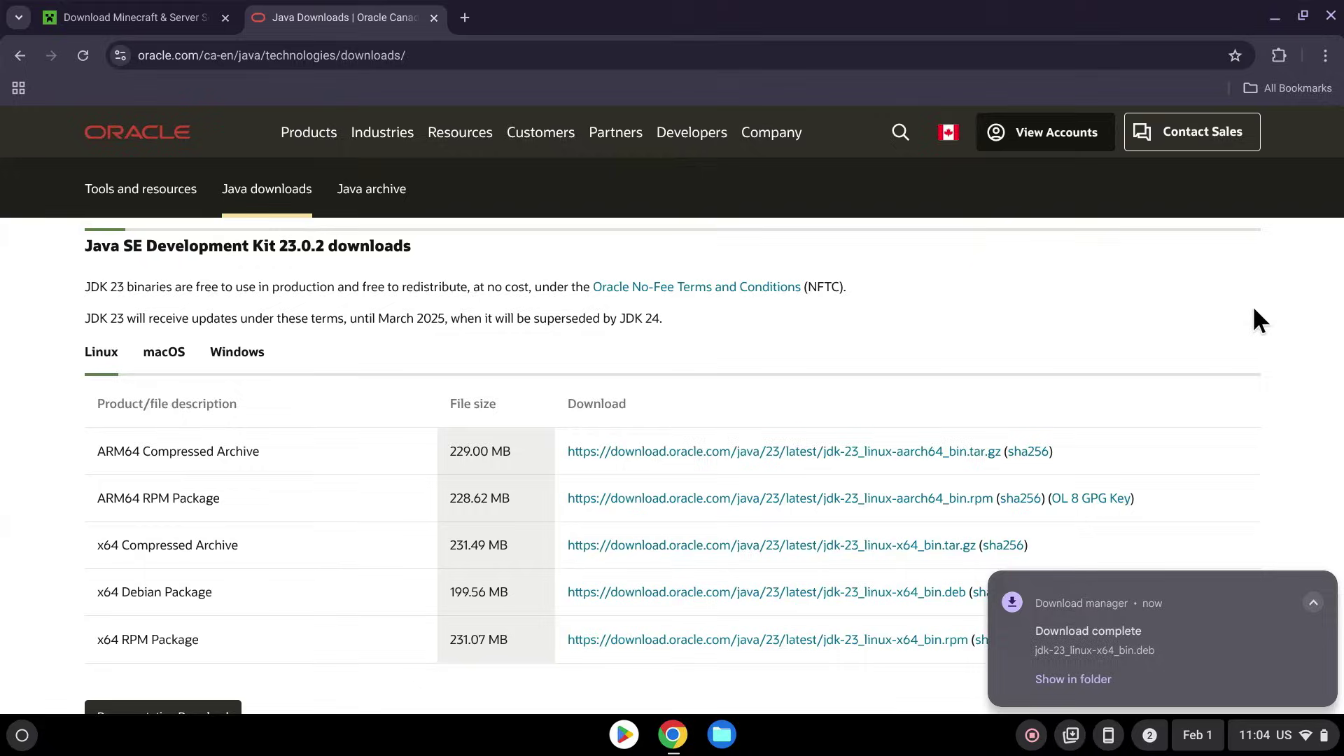
{"action": "left_click", "coordinate": [1330, 16]}
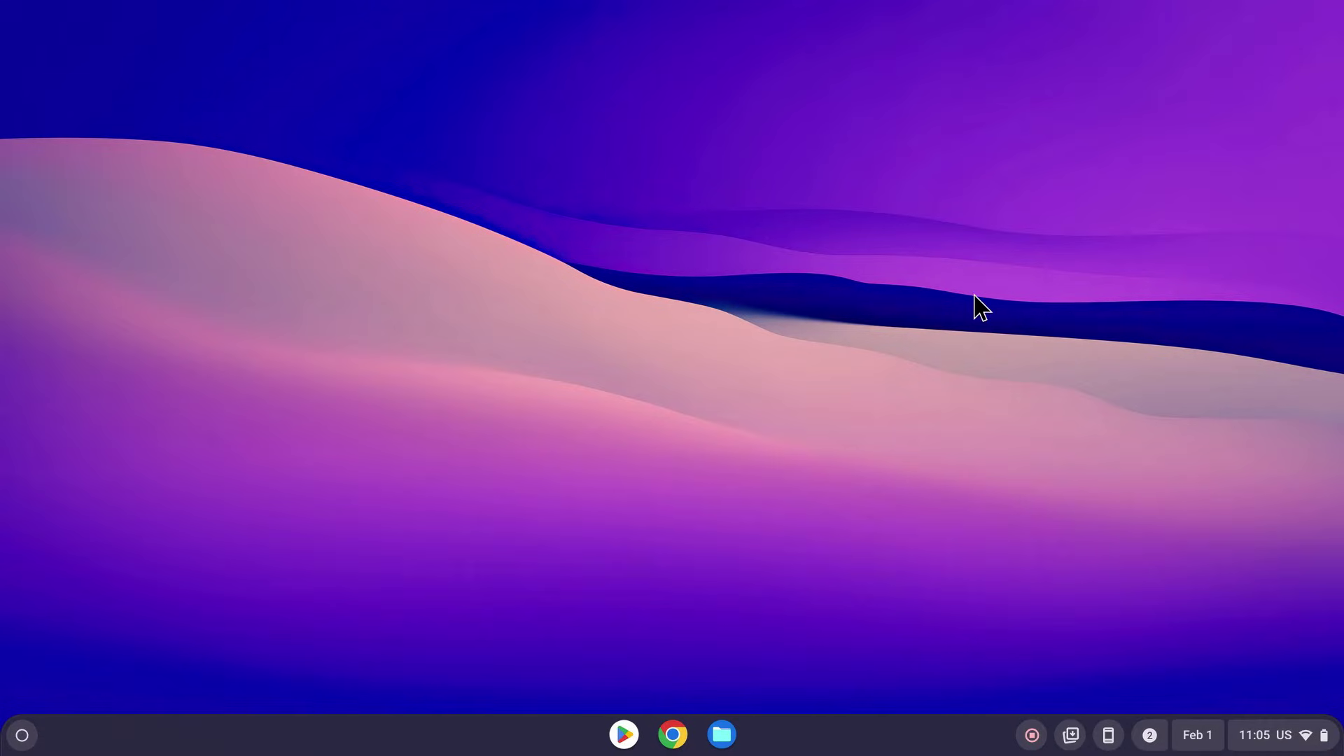
- Start Linux development environment setup from Settings > About ChromeOS > Developers
{"action": "left_click", "coordinate": [1268, 744]}
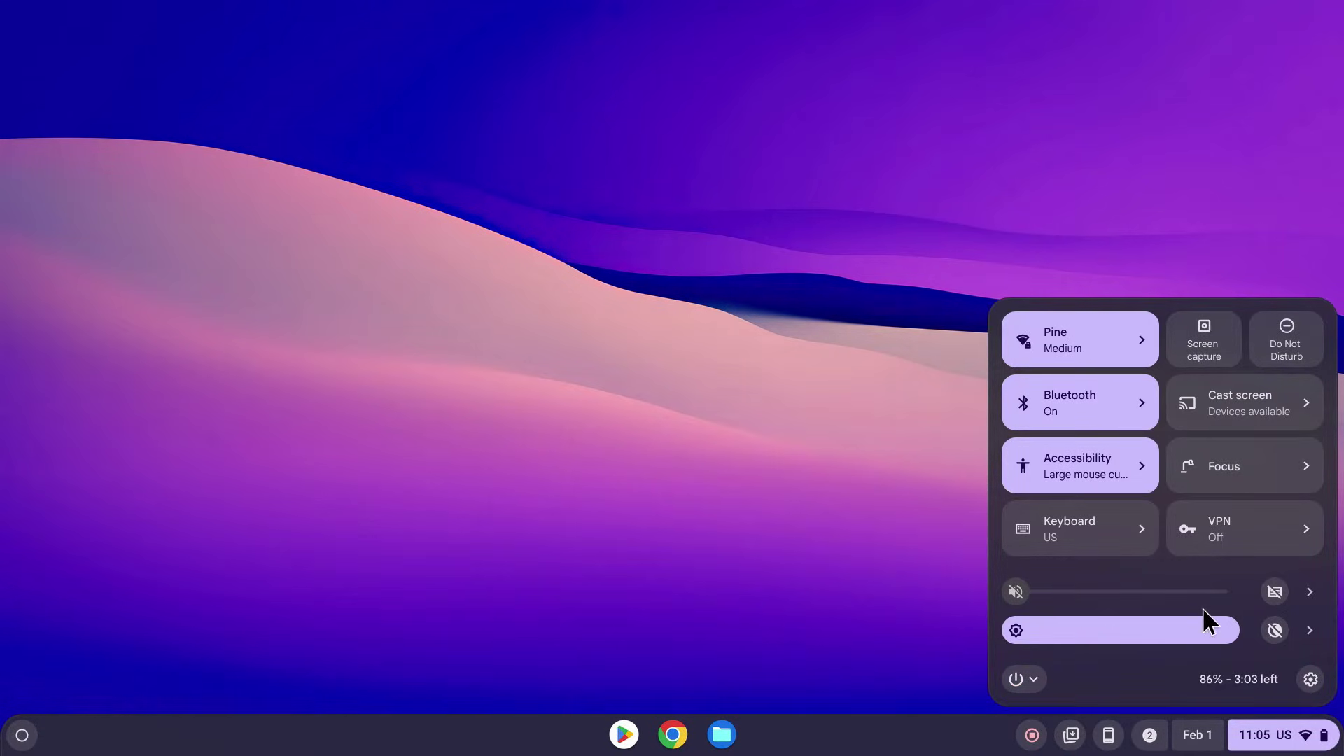
{"action": "left_click", "coordinate": [1310, 678]}
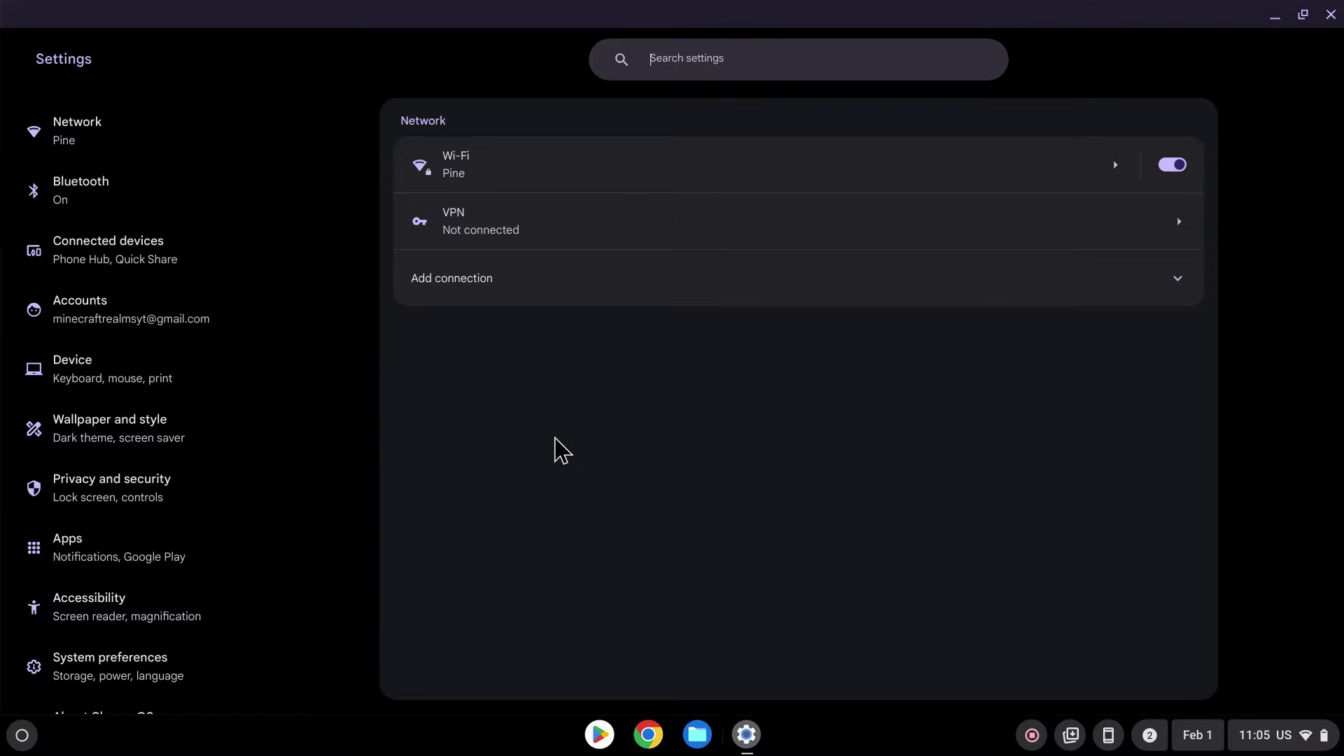
{"action": "scroll", "coordinate": [224, 427], "scroll_direction": "down", "scroll_amount": 2}
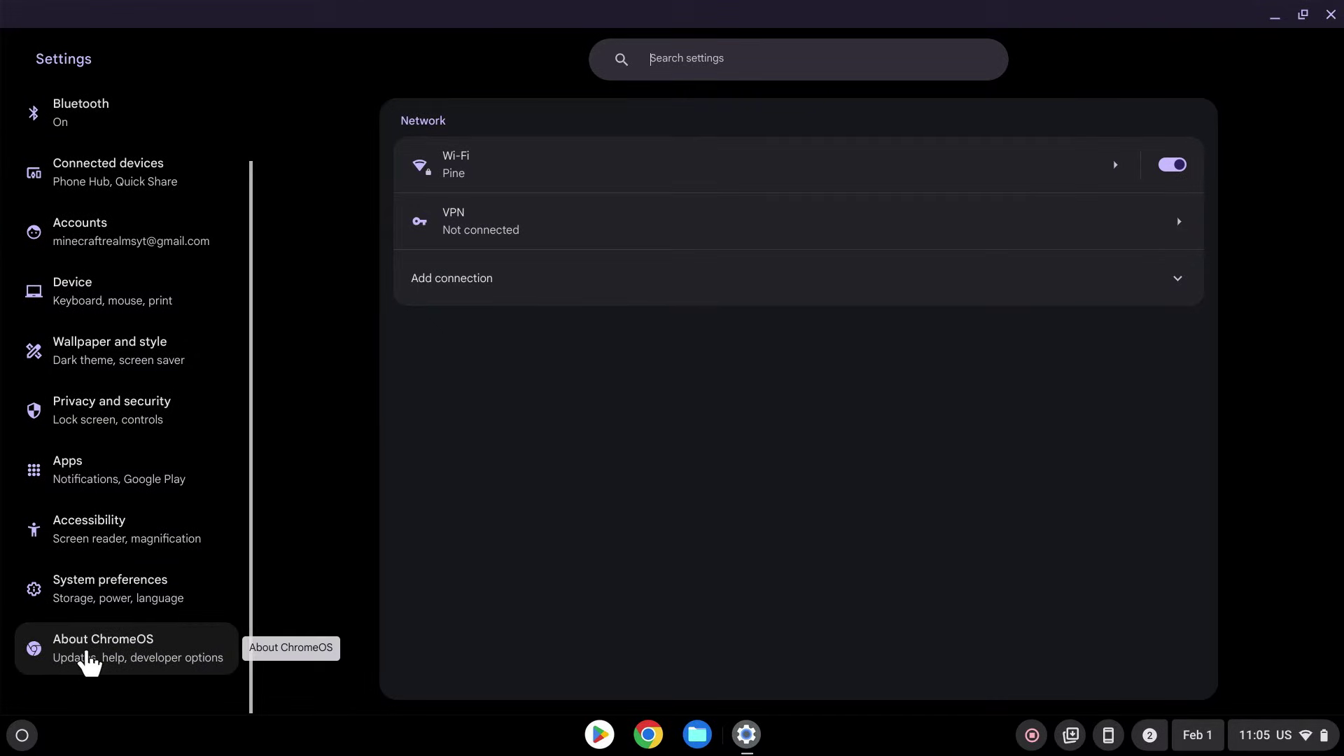
{"action": "left_click", "coordinate": [114, 658]}
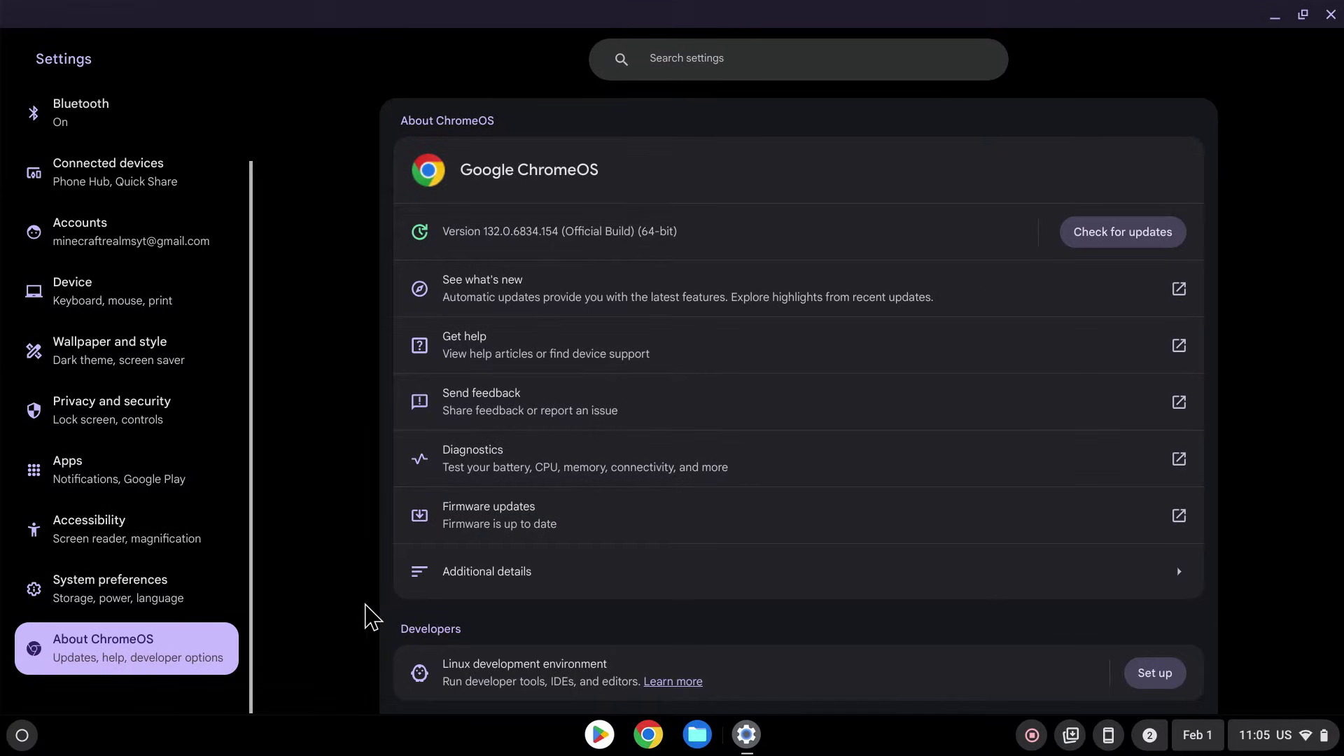
{"action": "scroll", "coordinate": [370, 611], "scroll_direction": "down", "scroll_amount": 1}
{"action": "scroll", "coordinate": [369, 611], "scroll_direction": "down", "scroll_amount": 2}
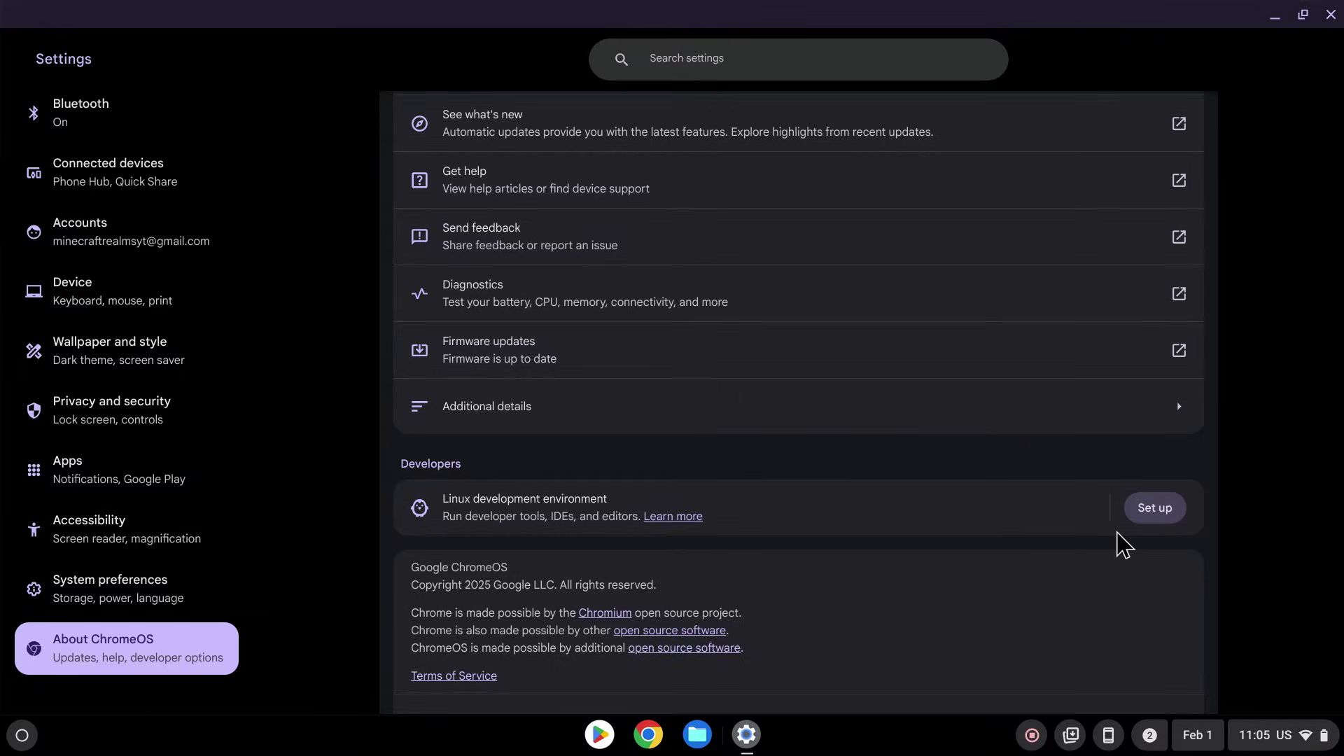
{"action": "left_click", "coordinate": [1154, 509]}
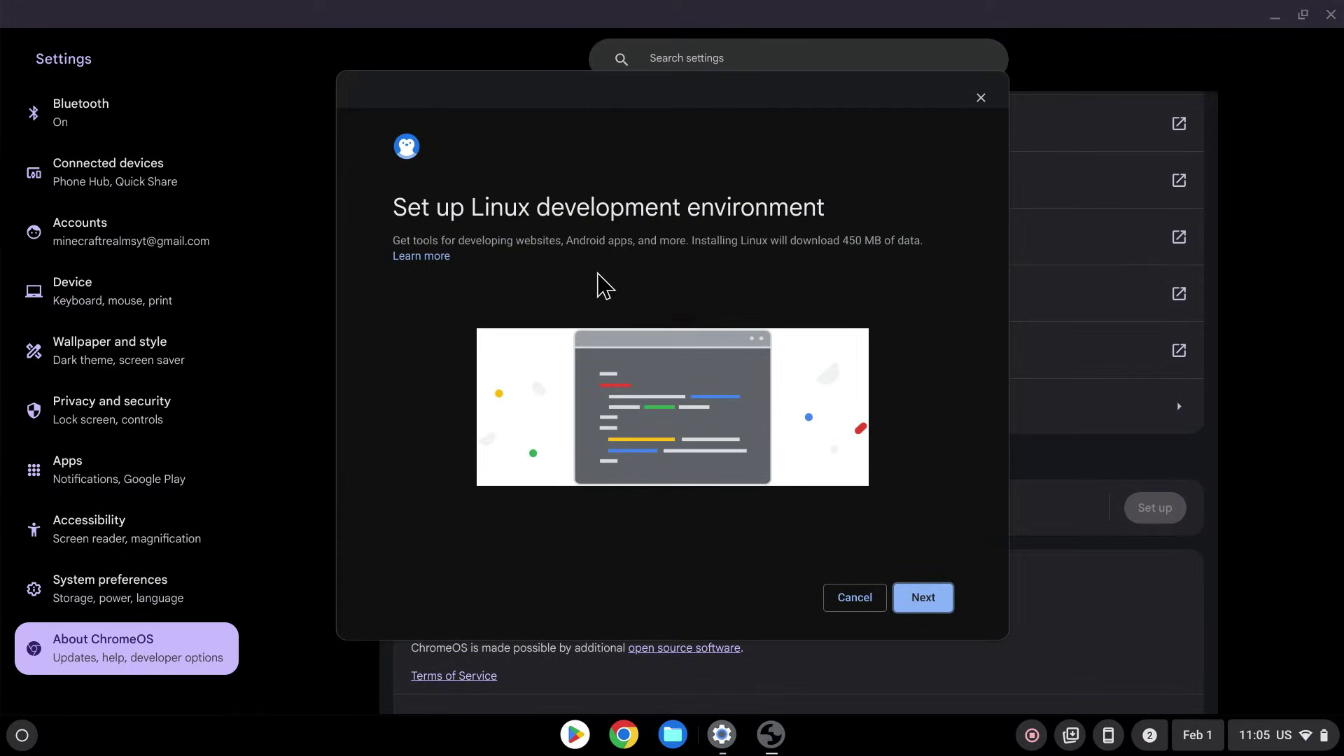
- Install the Linux development environment with the Recommended 10.0 GB disk size
{"action": "left_click", "coordinate": [920, 610]}
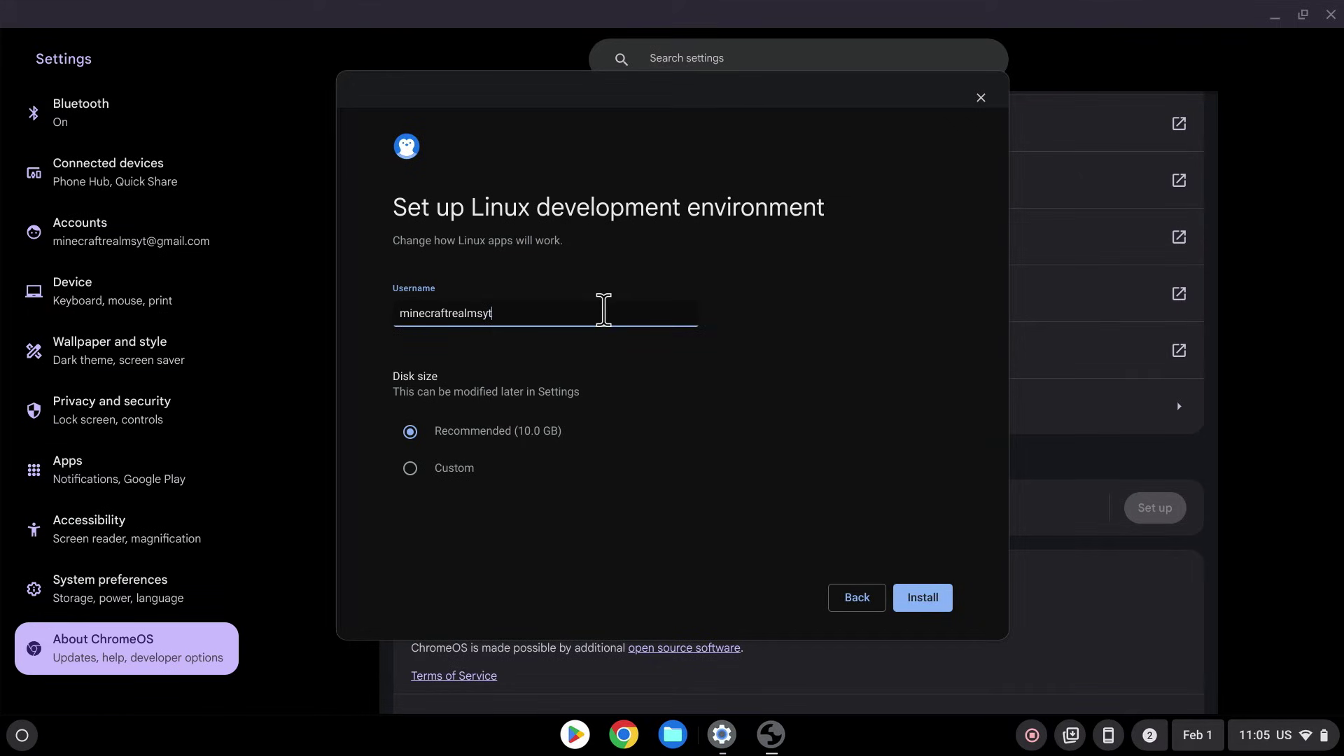
{"action": "left_click", "coordinate": [450, 468]}
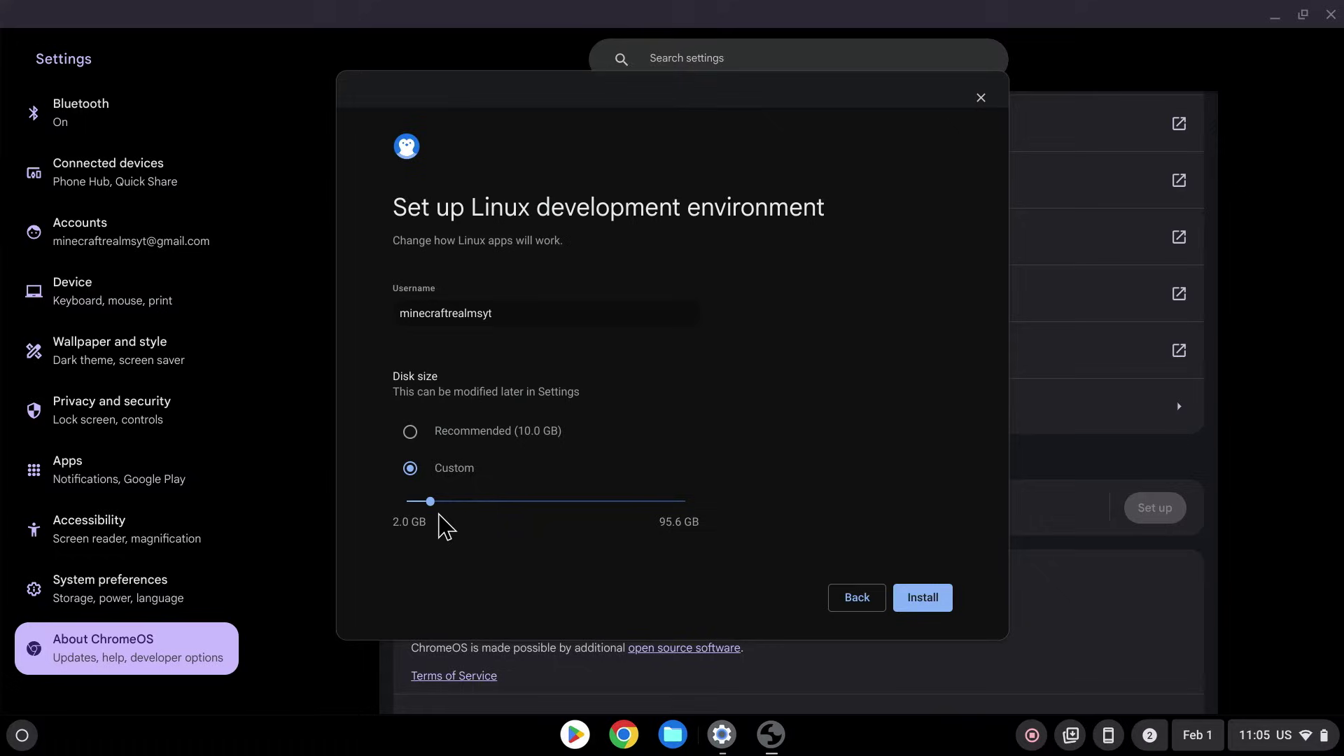
{"action": "mouse_move", "coordinate": [431, 502]}
{"action": "left_mouse_down"}
{"action": "mouse_move", "coordinate": [503, 503]}
{"action": "mouse_move", "coordinate": [431, 501]}
{"action": "left_mouse_up"}
{"action": "left_click", "coordinate": [412, 434]}
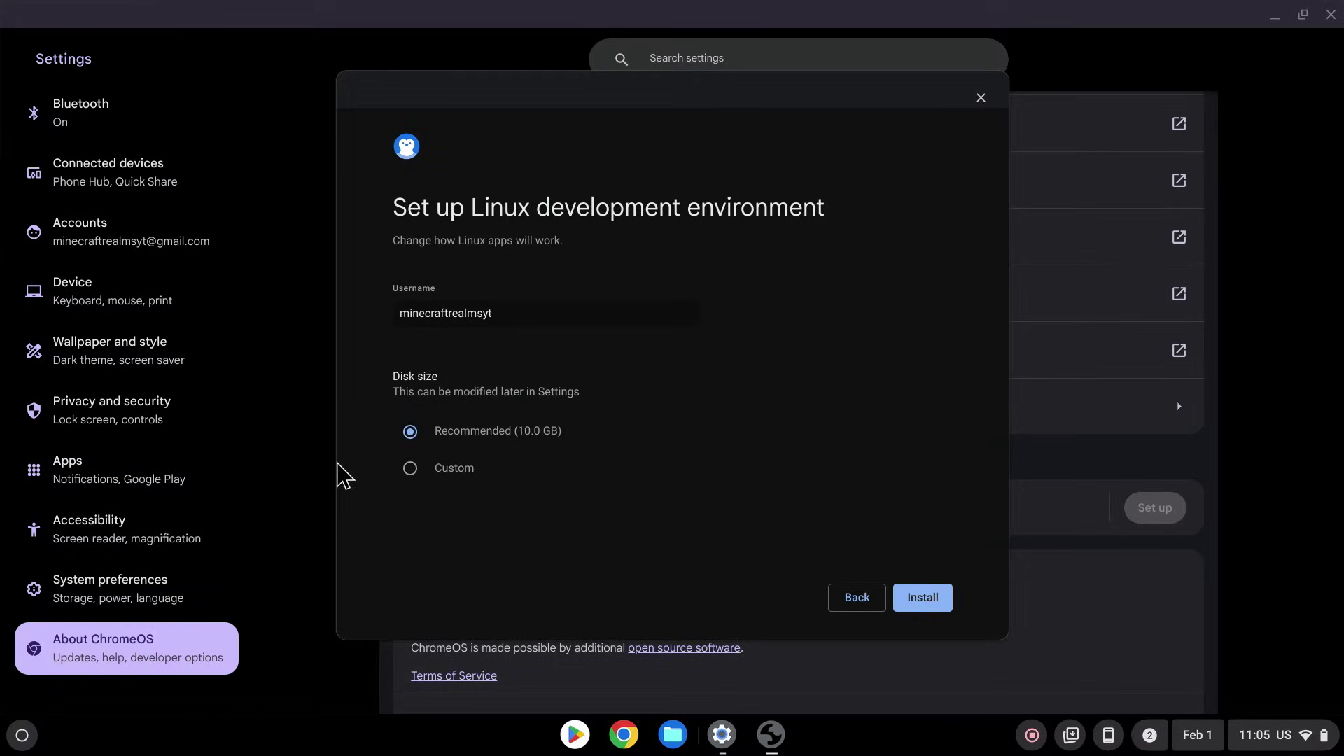
{"action": "left_click", "coordinate": [924, 602]}
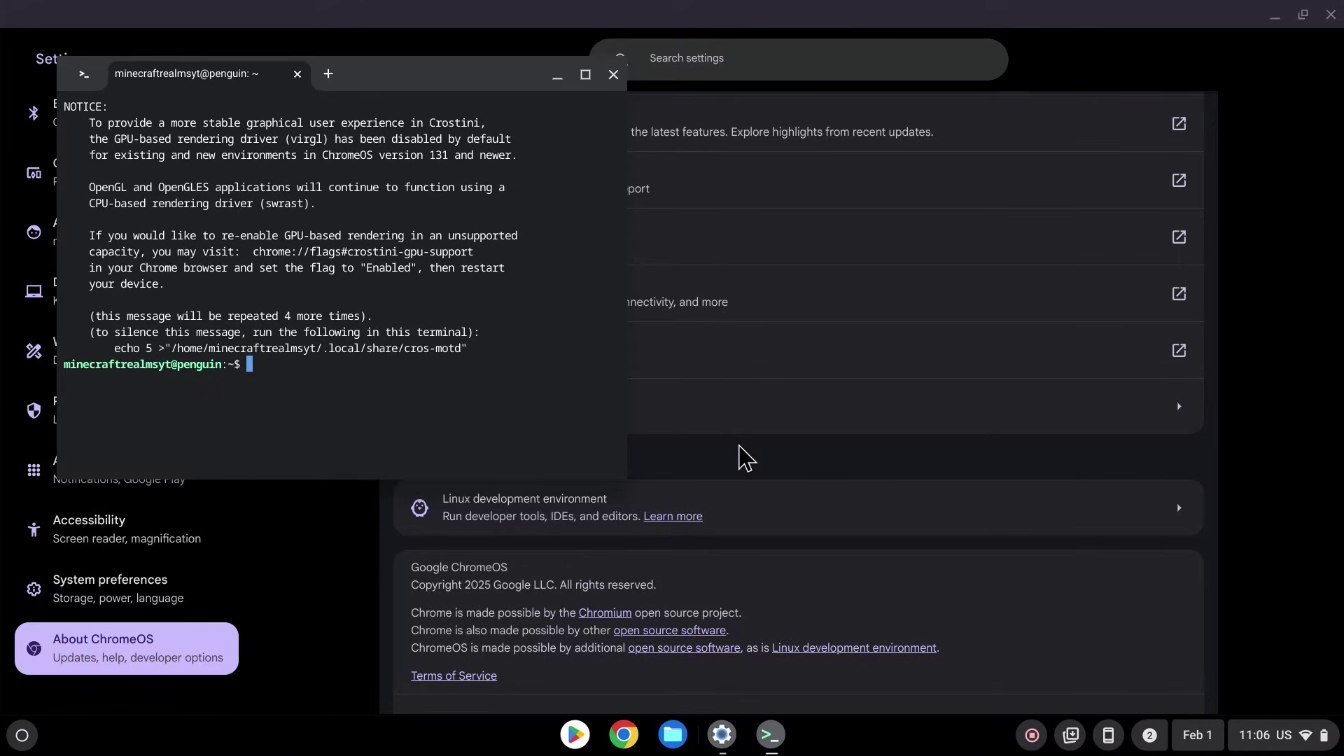
- Close the Linux terminal and the Settings window
{"action": "left_click_drag", "start_coordinate": [417, 81], "coordinate": [530, 133]}
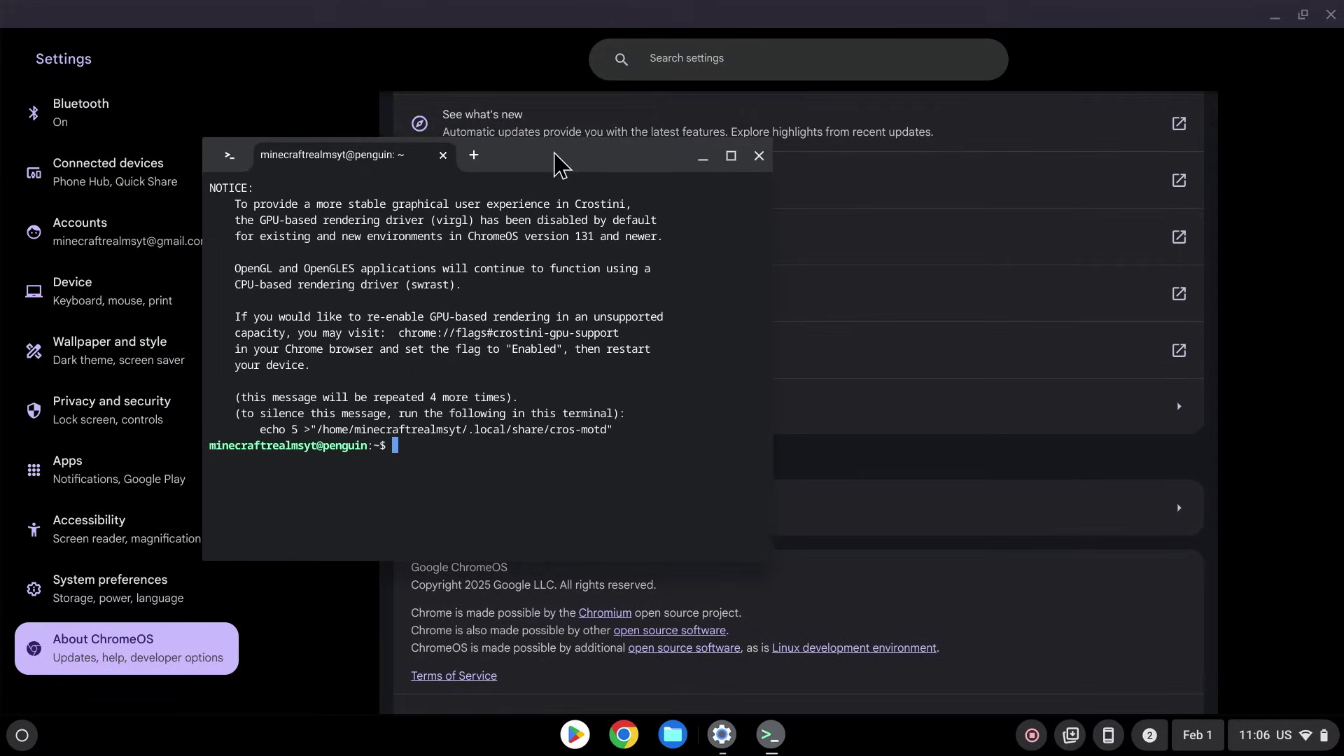
{"action": "left_click_drag", "start_coordinate": [560, 166], "coordinate": [634, 131]}
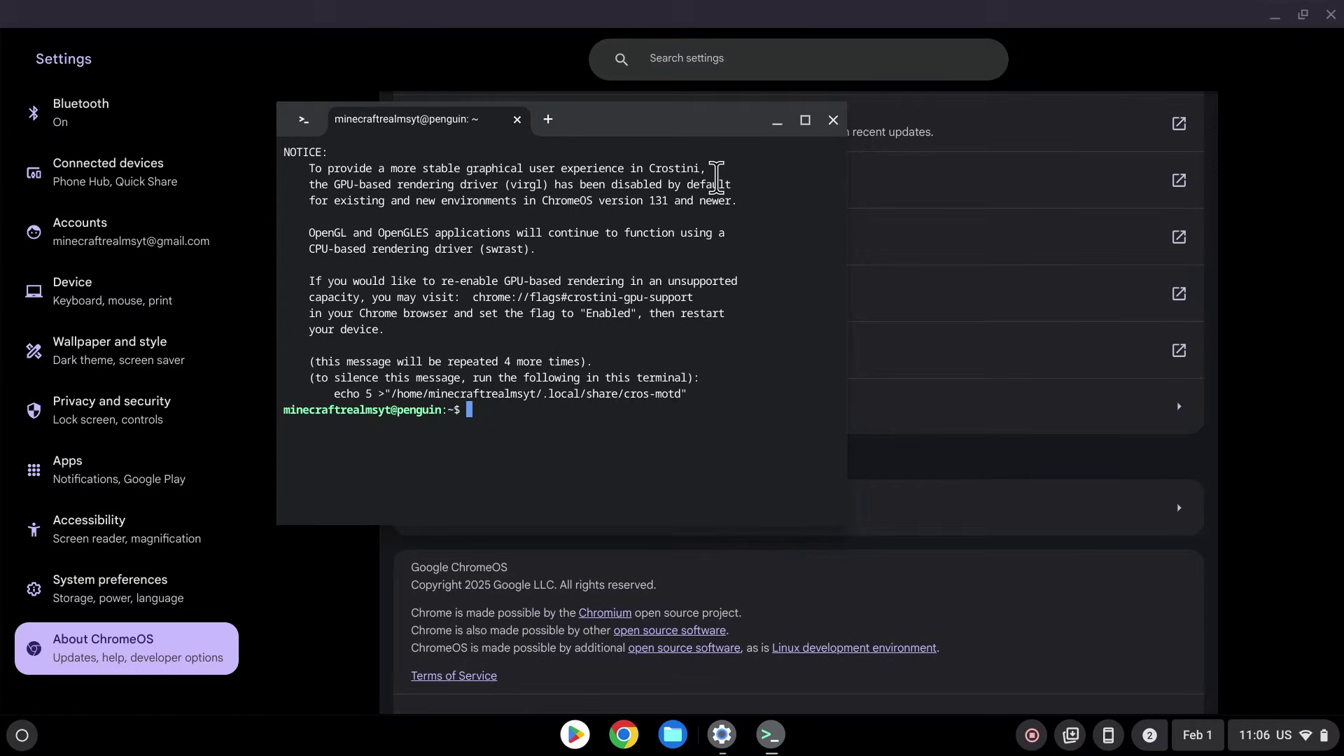
{"action": "left_click", "coordinate": [833, 120]}
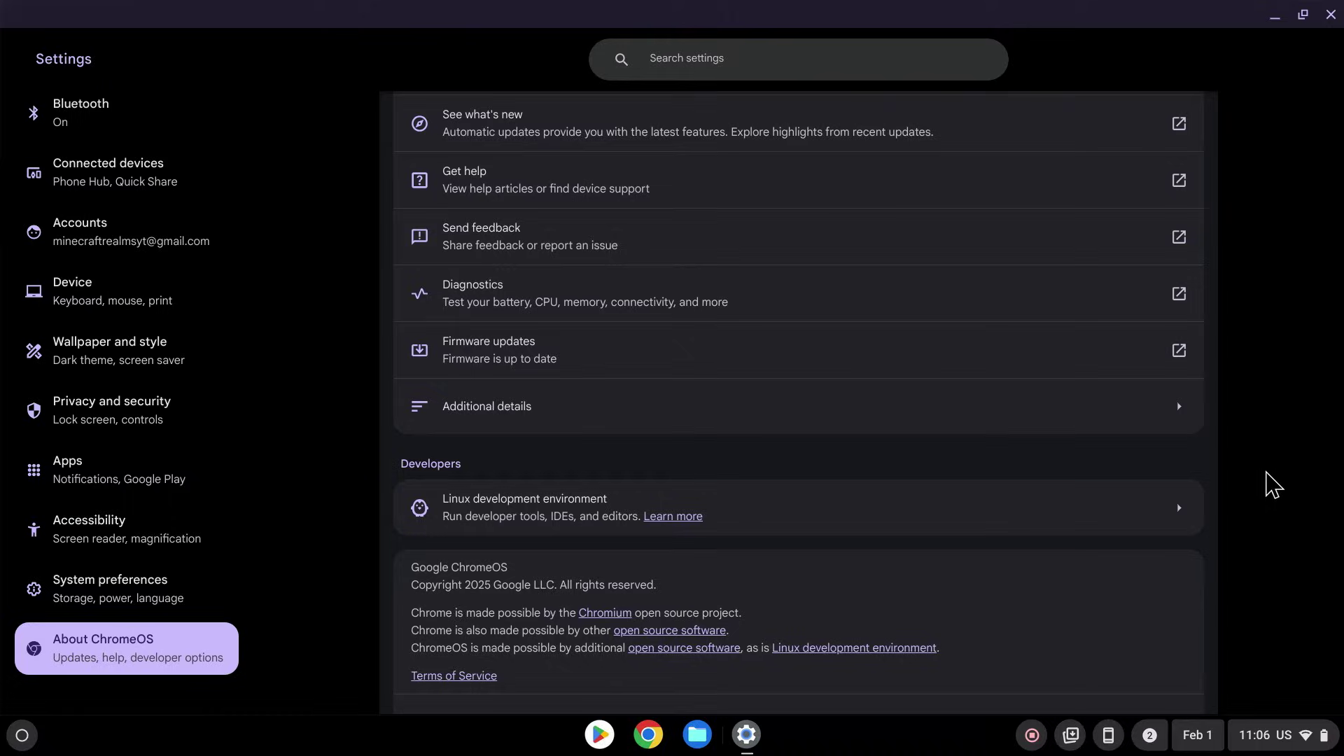
{"action": "left_click", "coordinate": [1329, 14]}
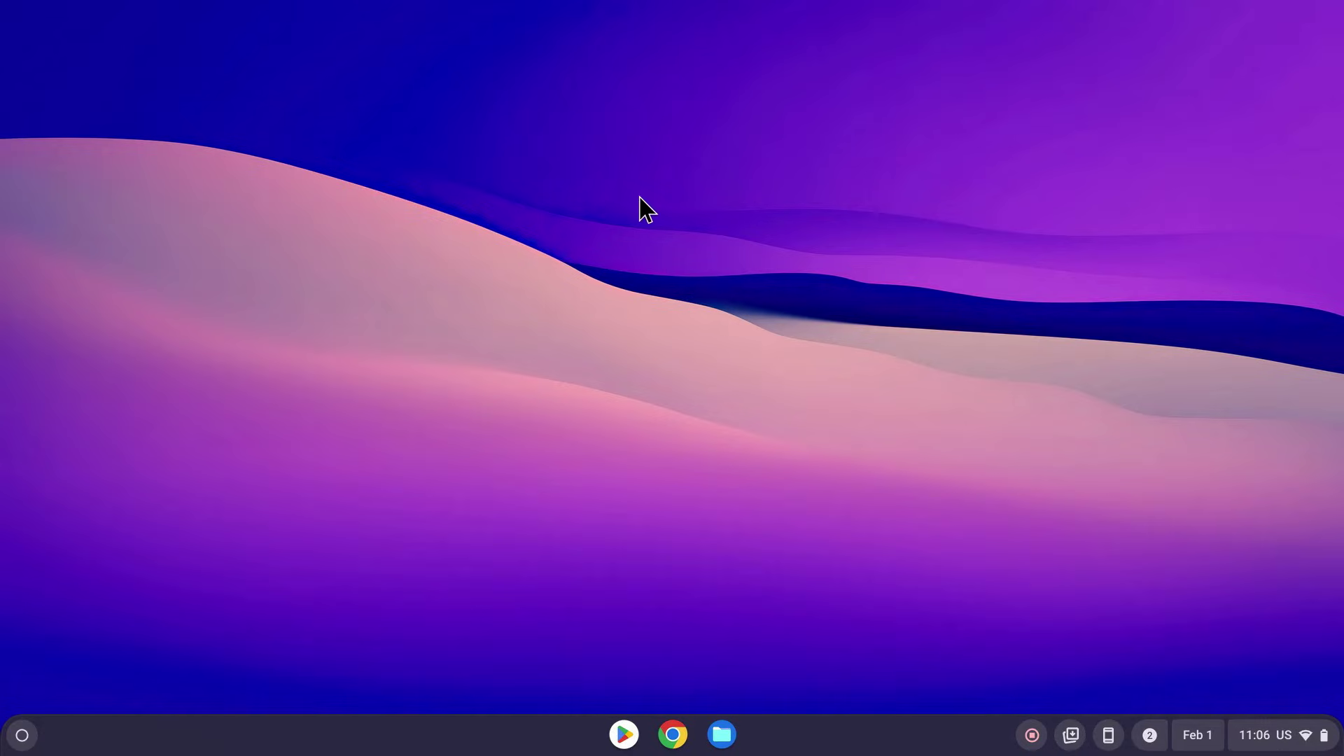
- In Files, put jdk-23_linux-x64_bin.deb and Minecraft.deb into Linux files
{"action": "left_click", "coordinate": [721, 734]}
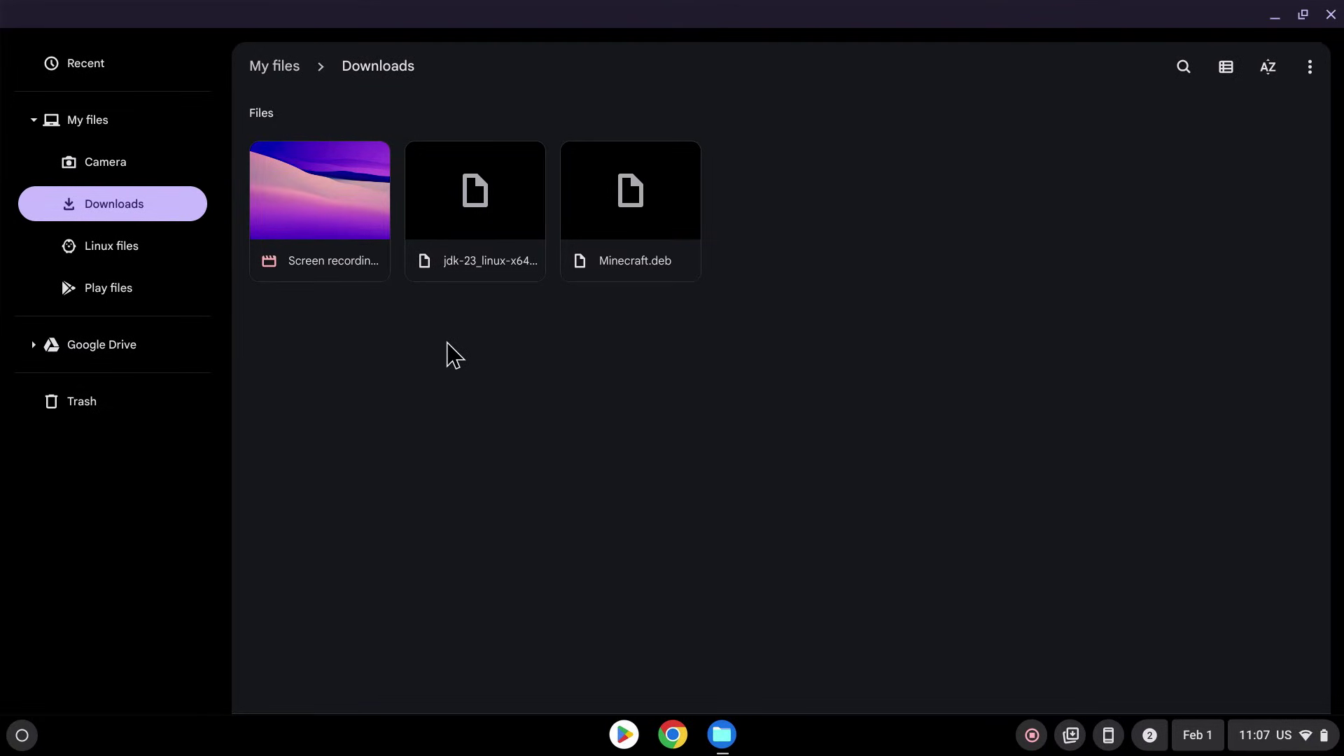
{"action": "left_click_drag", "start_coordinate": [447, 343], "coordinate": [556, 358]}
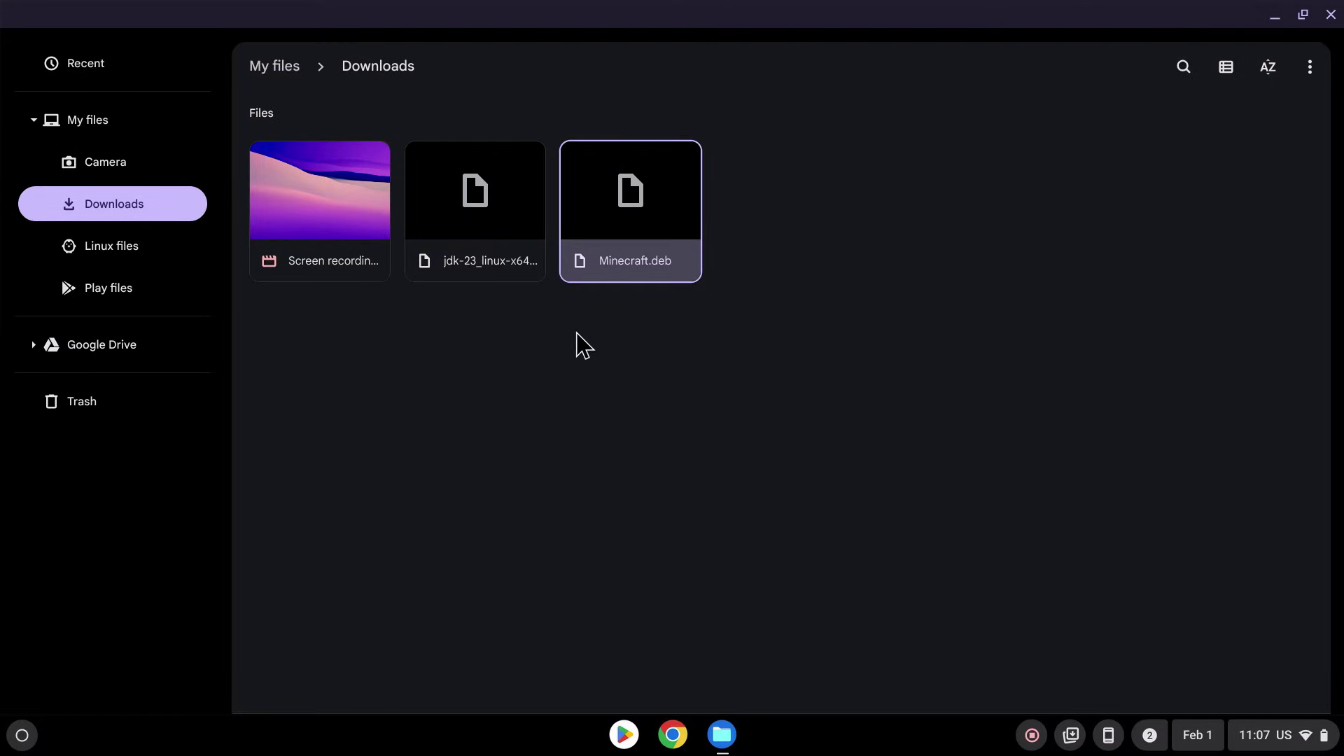
{"action": "left_click", "coordinate": [577, 334]}
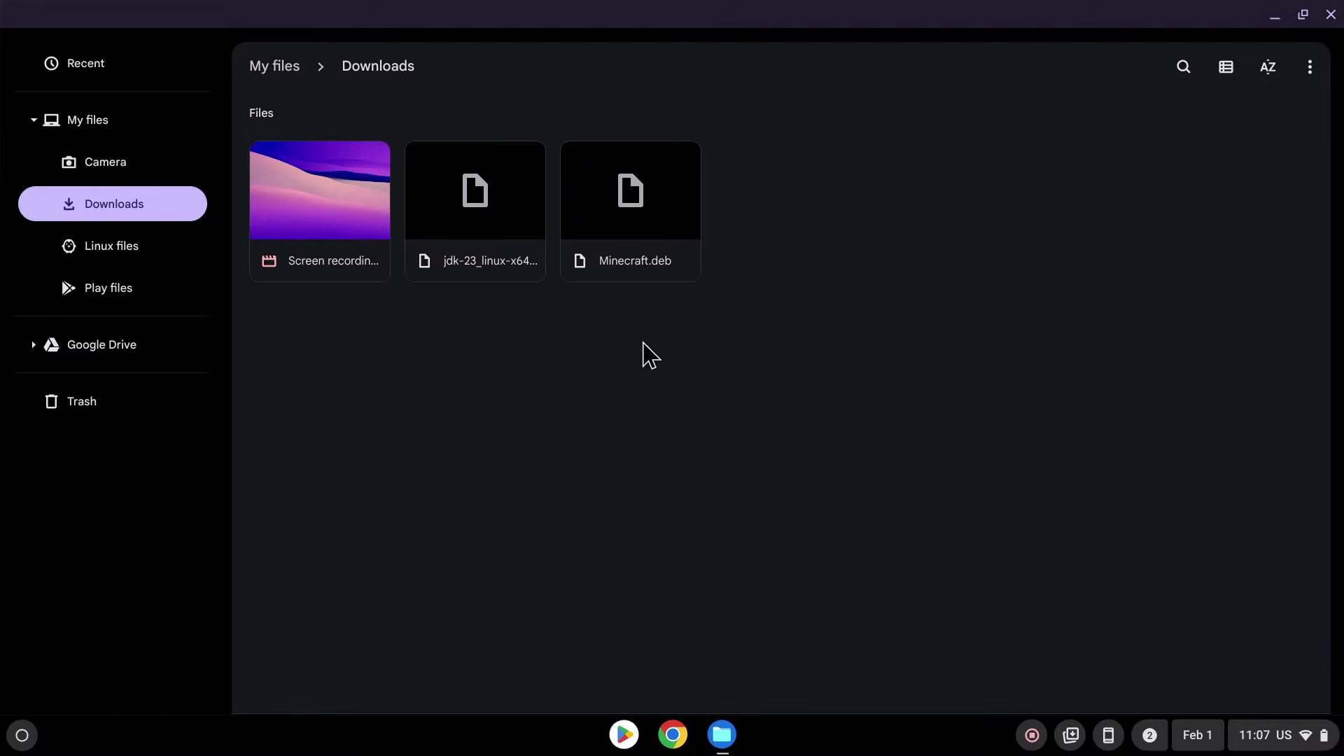
{"action": "left_click_drag", "start_coordinate": [644, 344], "coordinate": [483, 261]}
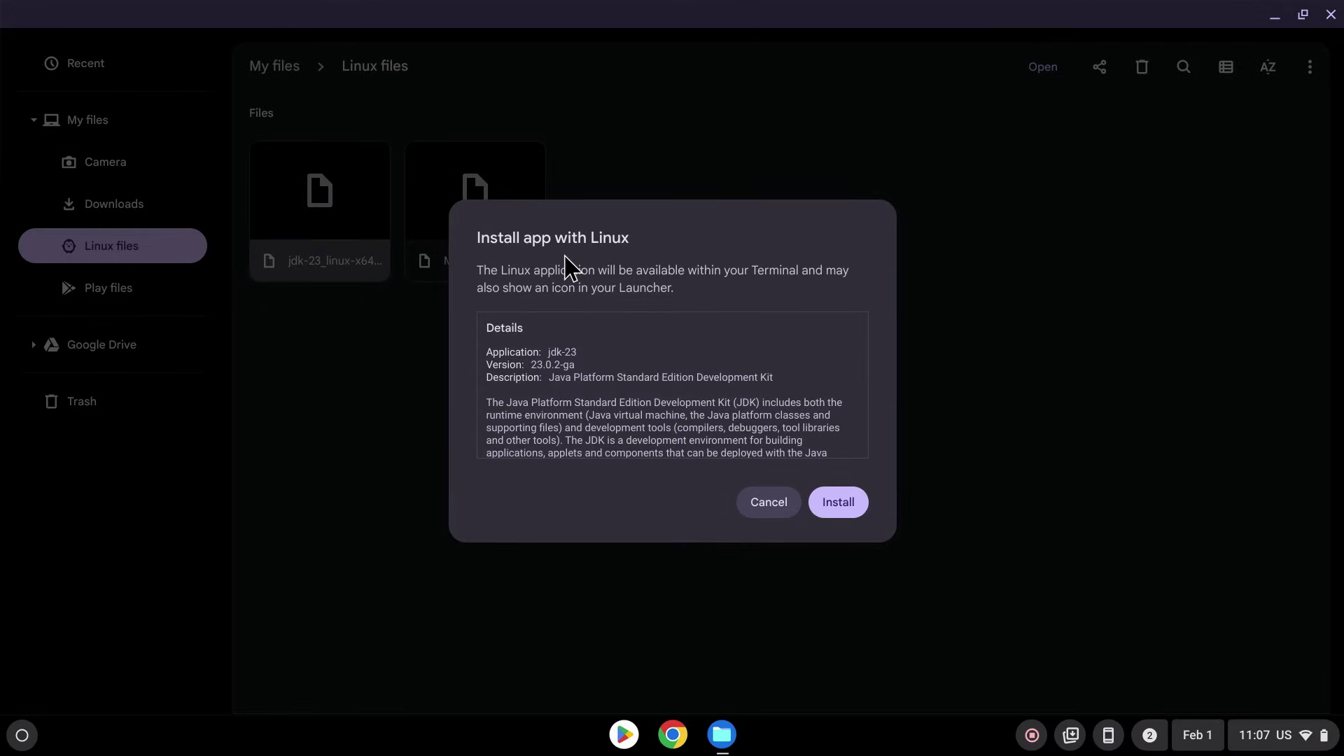
- Install the jdk-23 Java package (23.0.2-ga) as a Linux app
{"action": "left_click", "coordinate": [838, 504]}
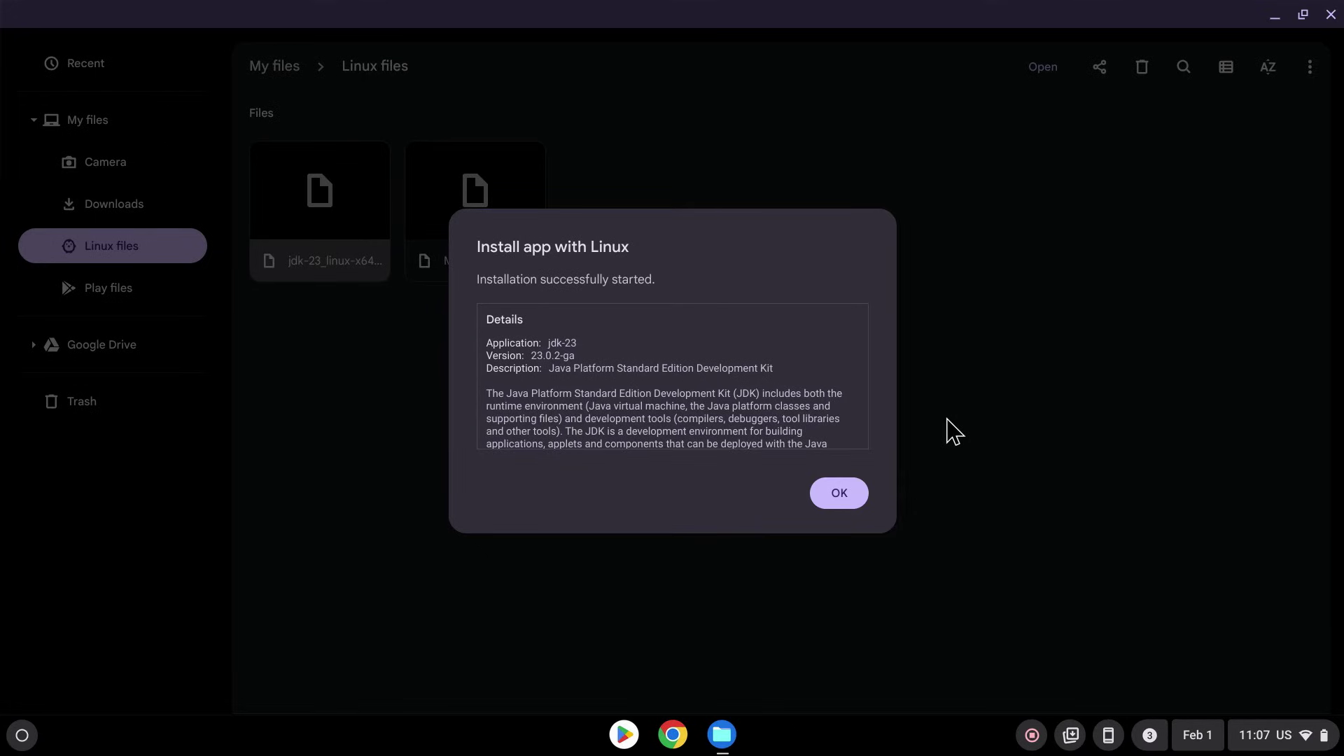
{"action": "left_click", "coordinate": [1151, 734]}
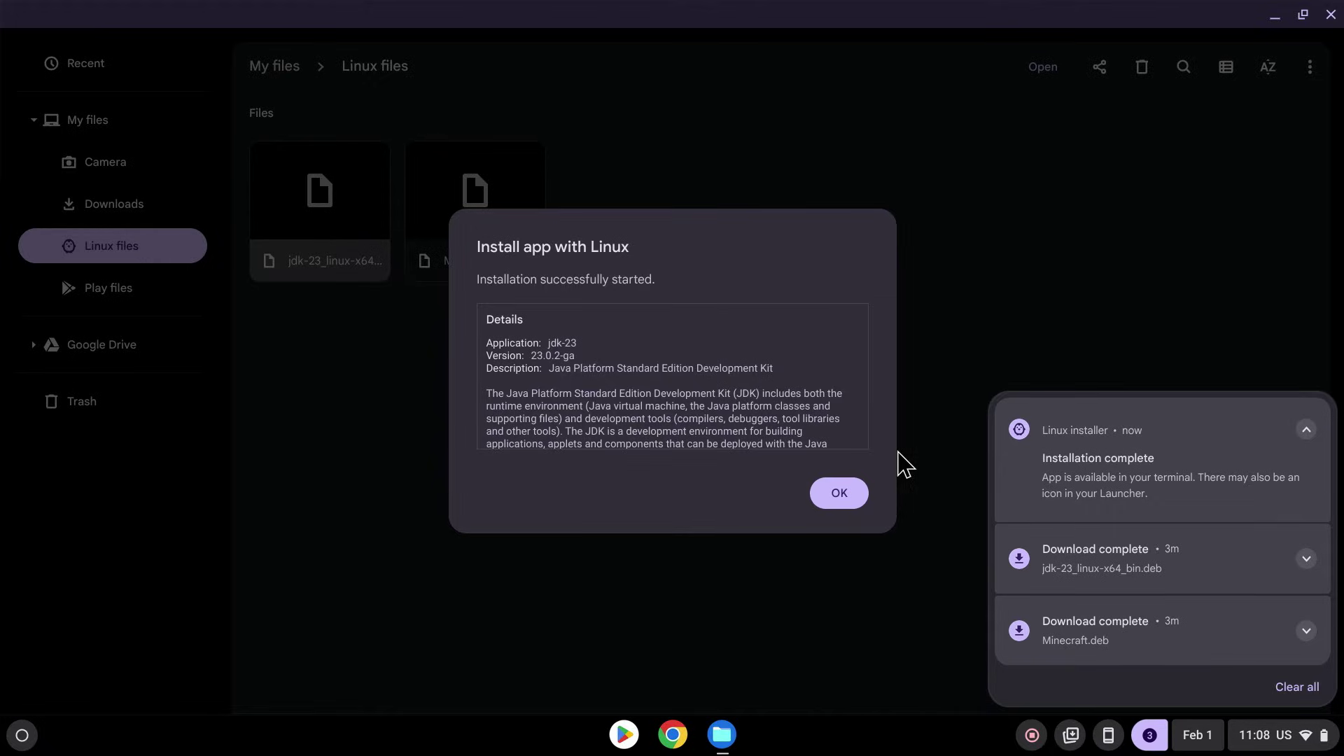
{"action": "left_click", "coordinate": [830, 502]}
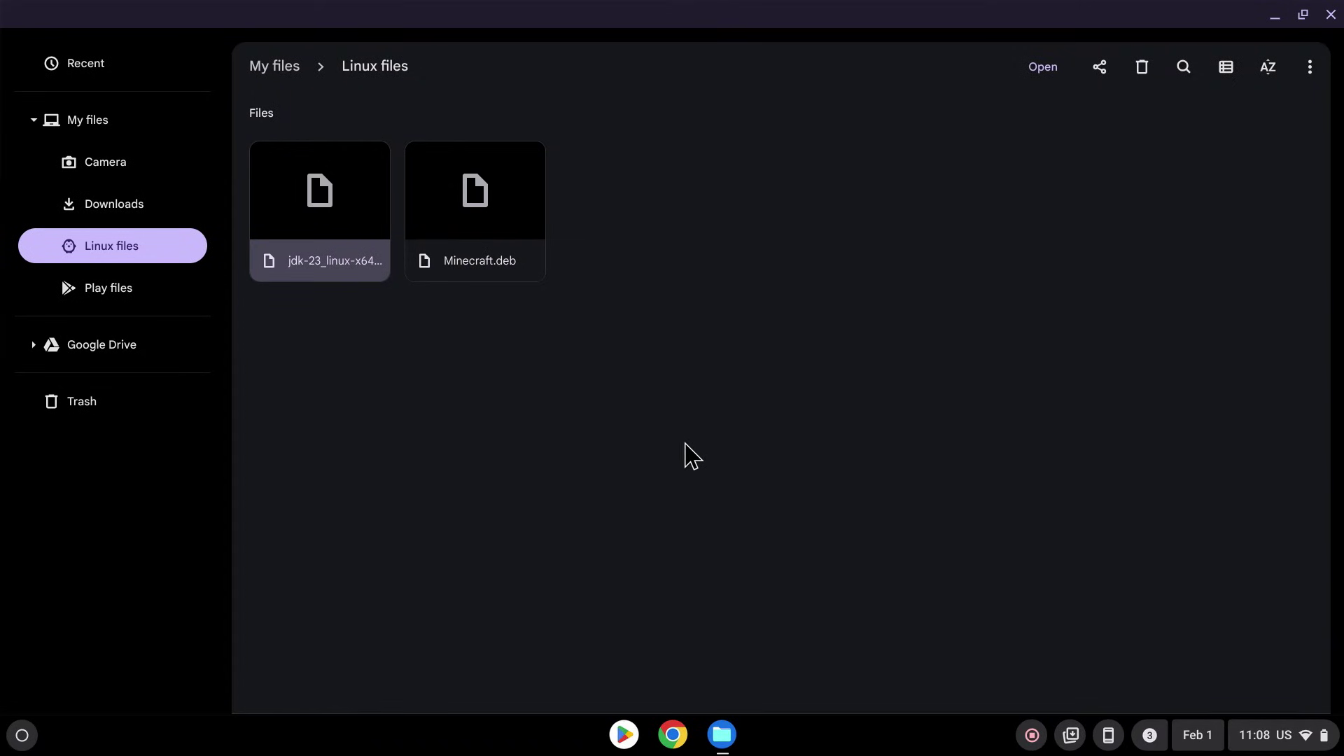
- Install Minecraft.deb as the minecraft-launcher 2.1.3 Linux app
{"action": "double_click", "coordinate": [465, 250]}
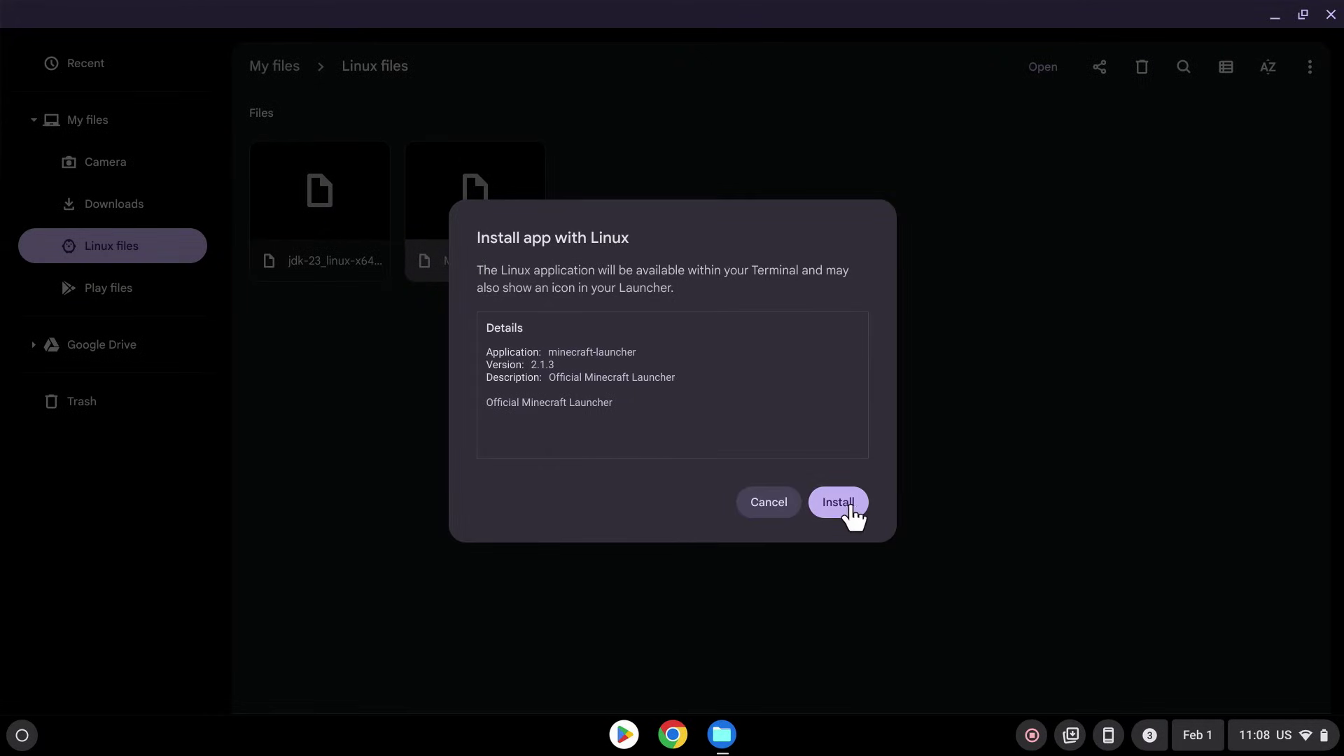
{"action": "left_click", "coordinate": [838, 507]}
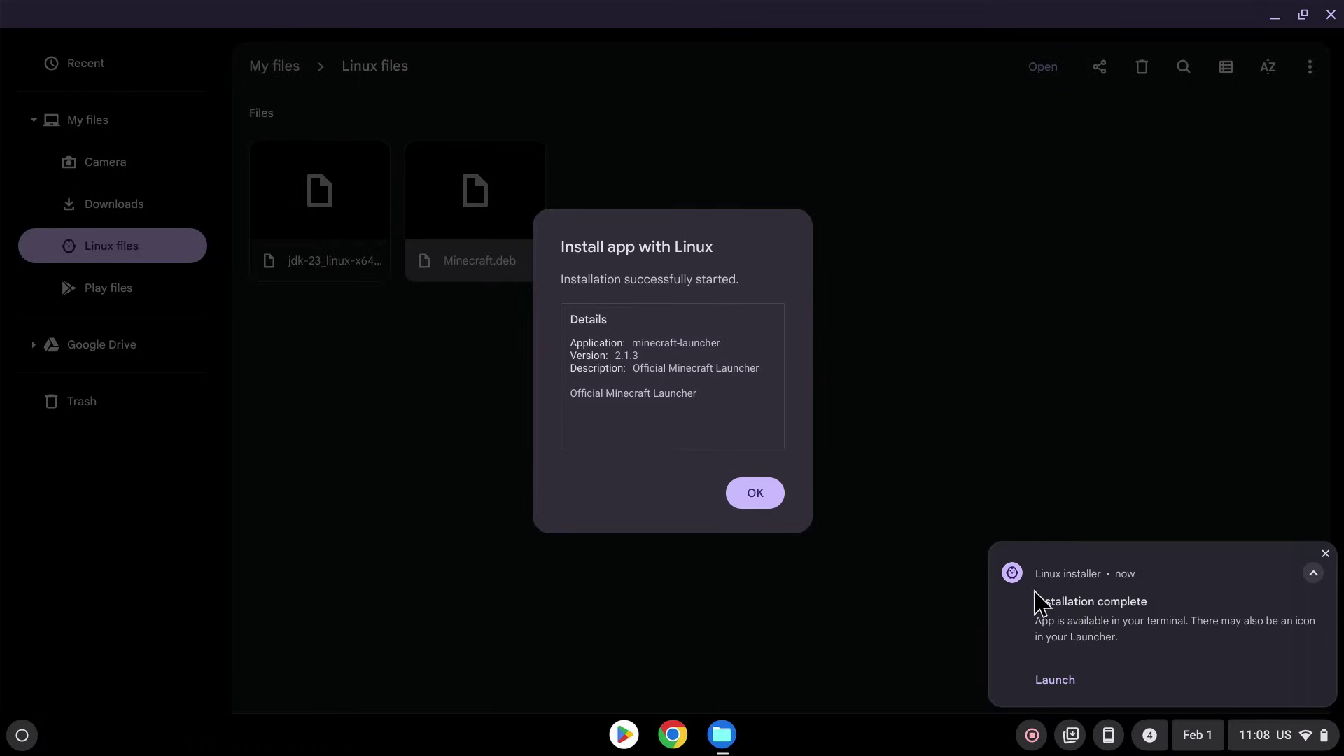
{"action": "left_click", "coordinate": [757, 495]}
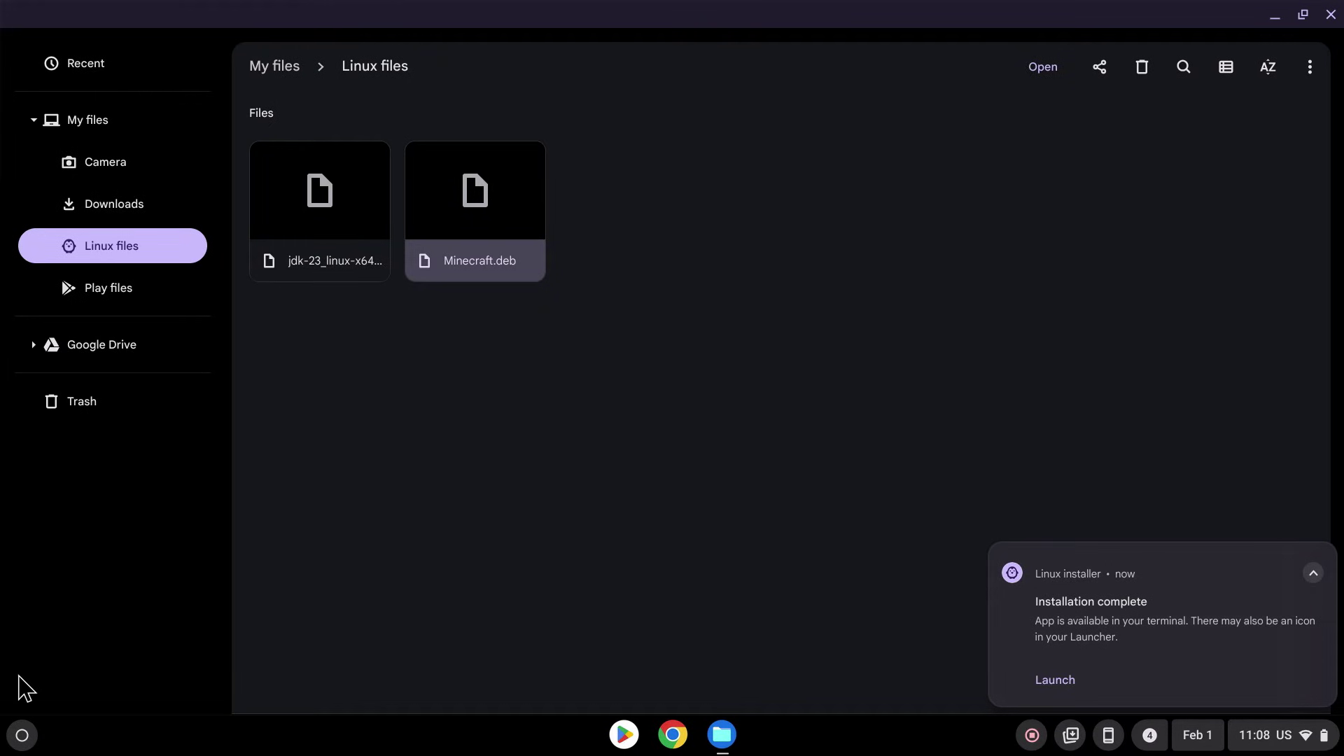
{"action": "left_click", "coordinate": [22, 735]}
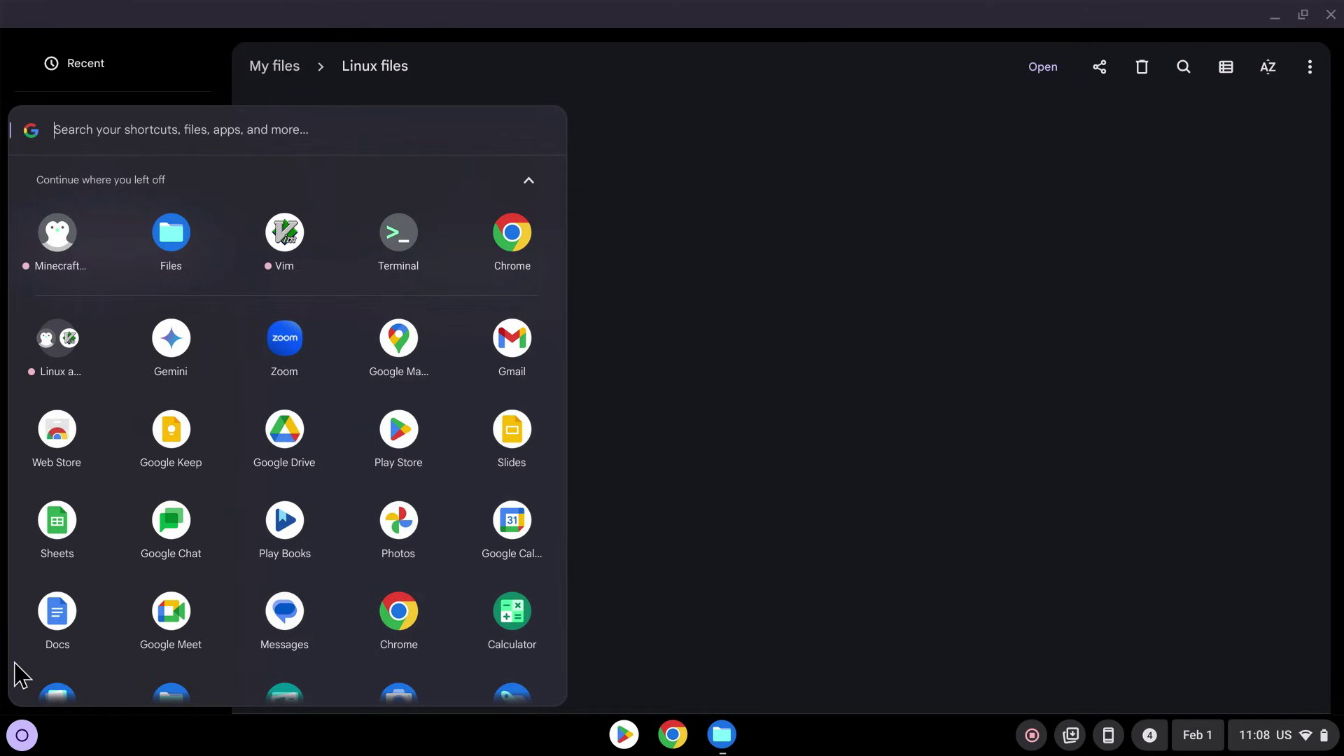
- Launch the Minecraft app from the Launcher to reach its Microsoft login
{"action": "left_click", "coordinate": [61, 240]}
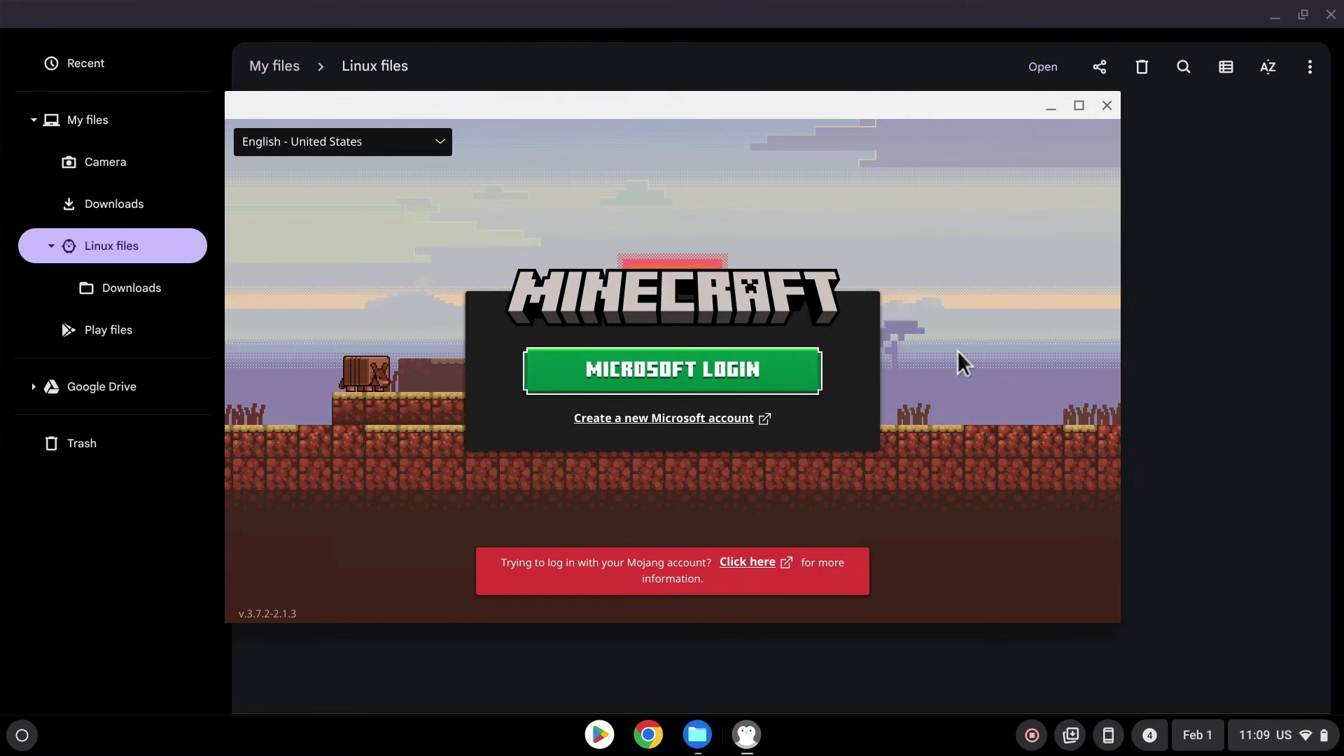
- Sign in with a Microsoft account and open Java Edition's version list
{"action": "left_click", "coordinate": [651, 378]}
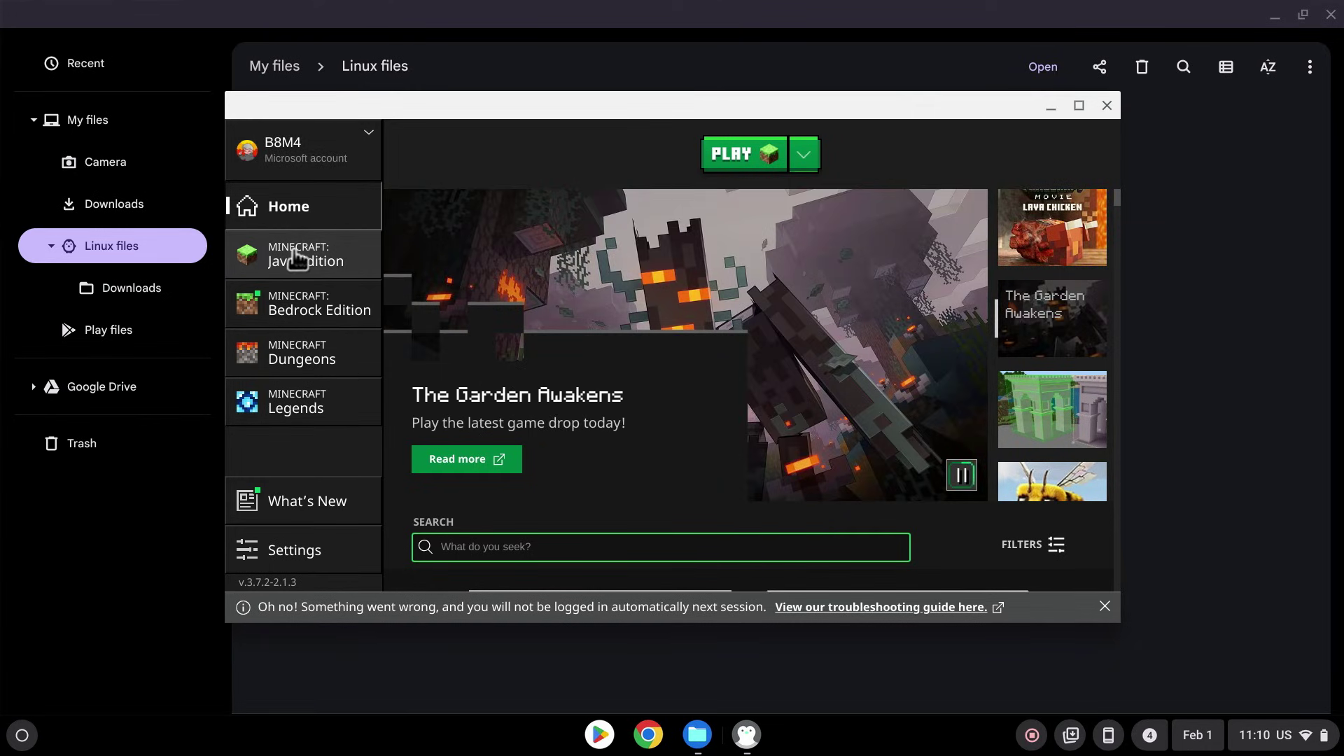
{"action": "left_click", "coordinate": [293, 252]}
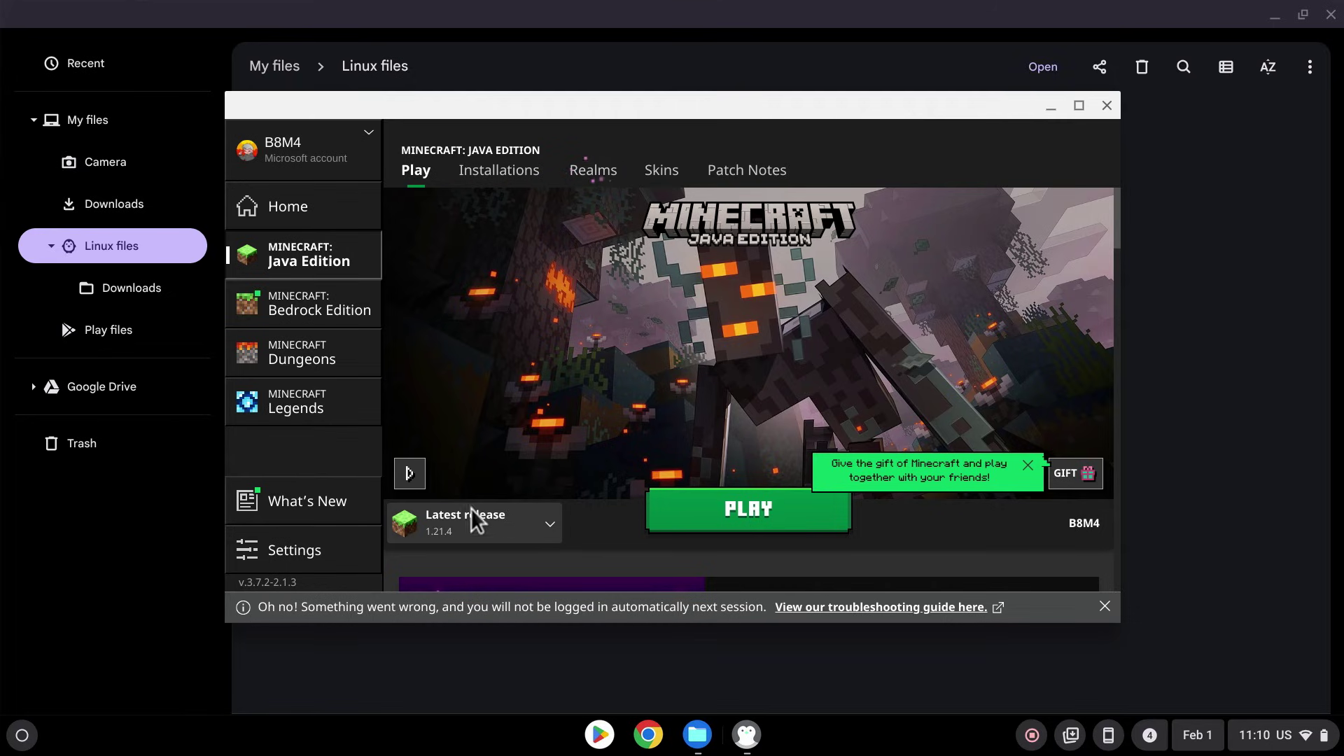
{"action": "left_click", "coordinate": [488, 516]}
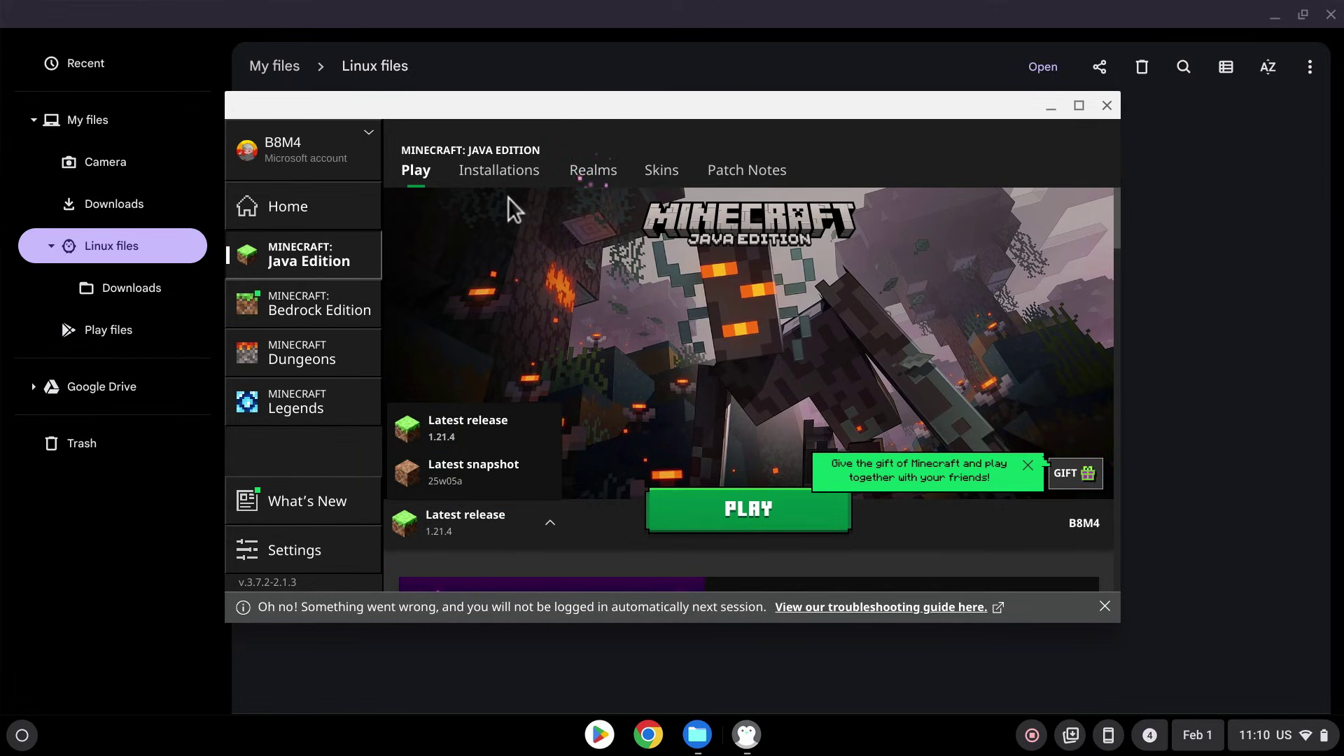
- Check the Installations tab, cancel a new installation, and launch the latest release 1.21.4
{"action": "left_click", "coordinate": [499, 175]}
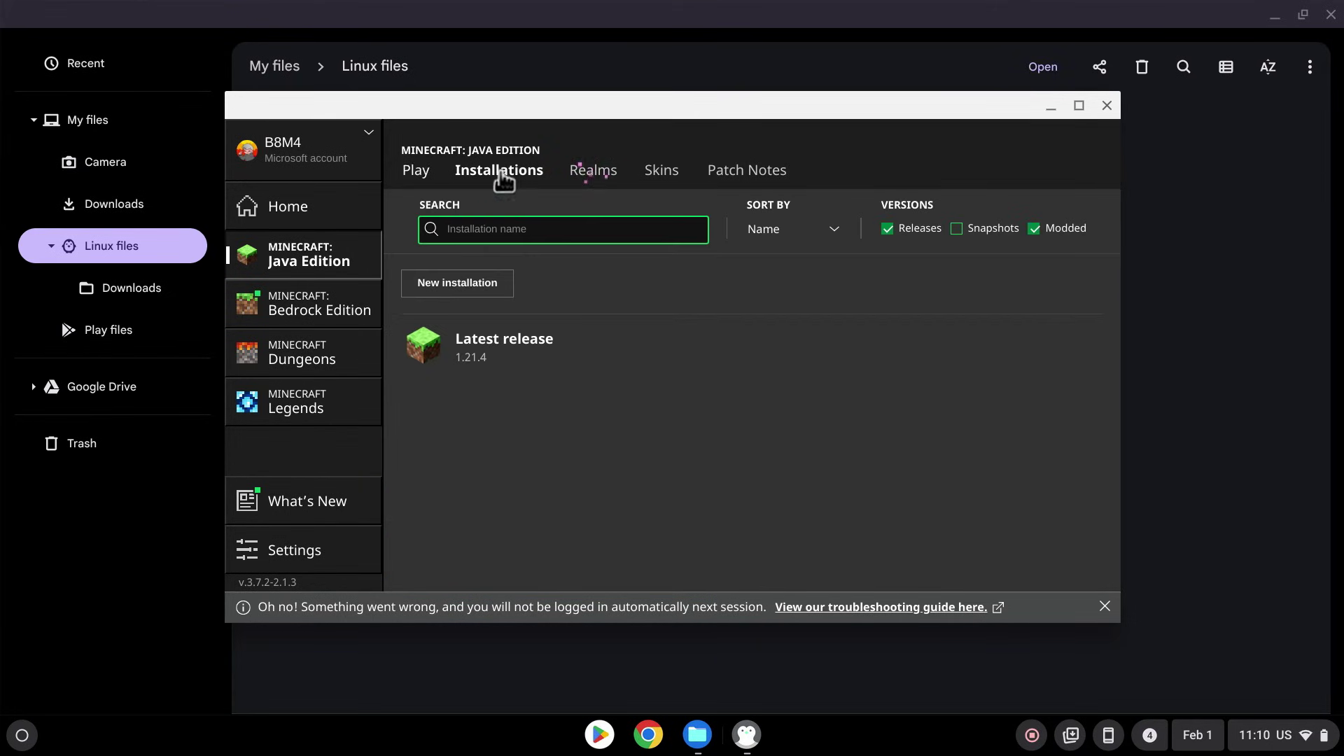
{"action": "left_click", "coordinate": [436, 288]}
{"action": "left_click", "coordinate": [629, 380]}
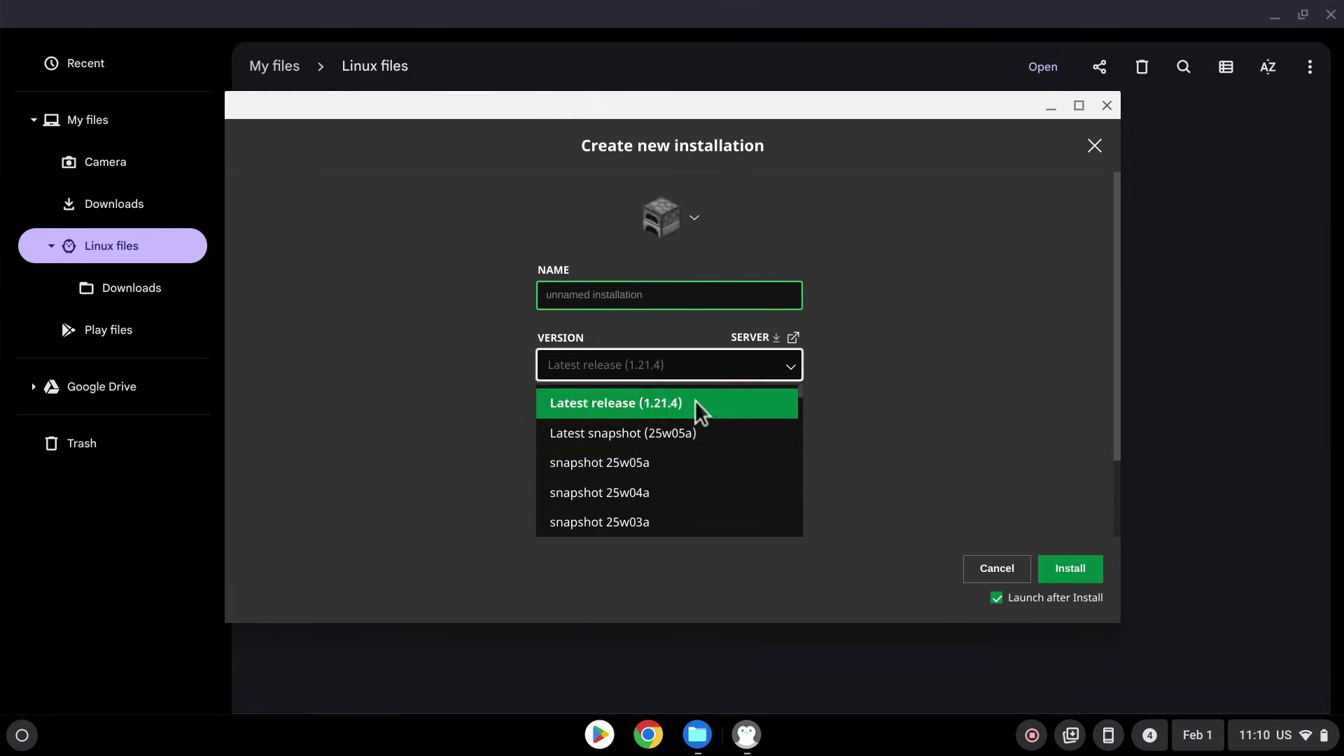
{"action": "left_click", "coordinate": [997, 569]}
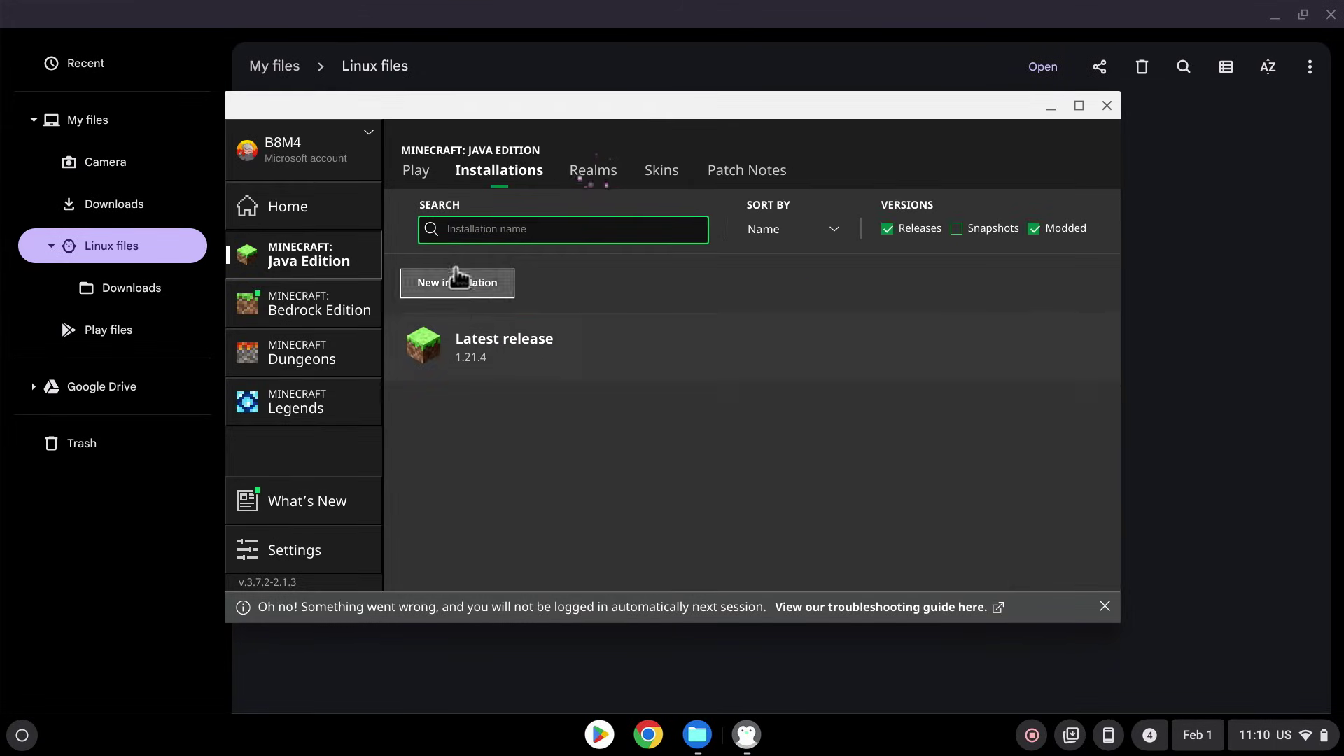
{"action": "left_click", "coordinate": [413, 172]}
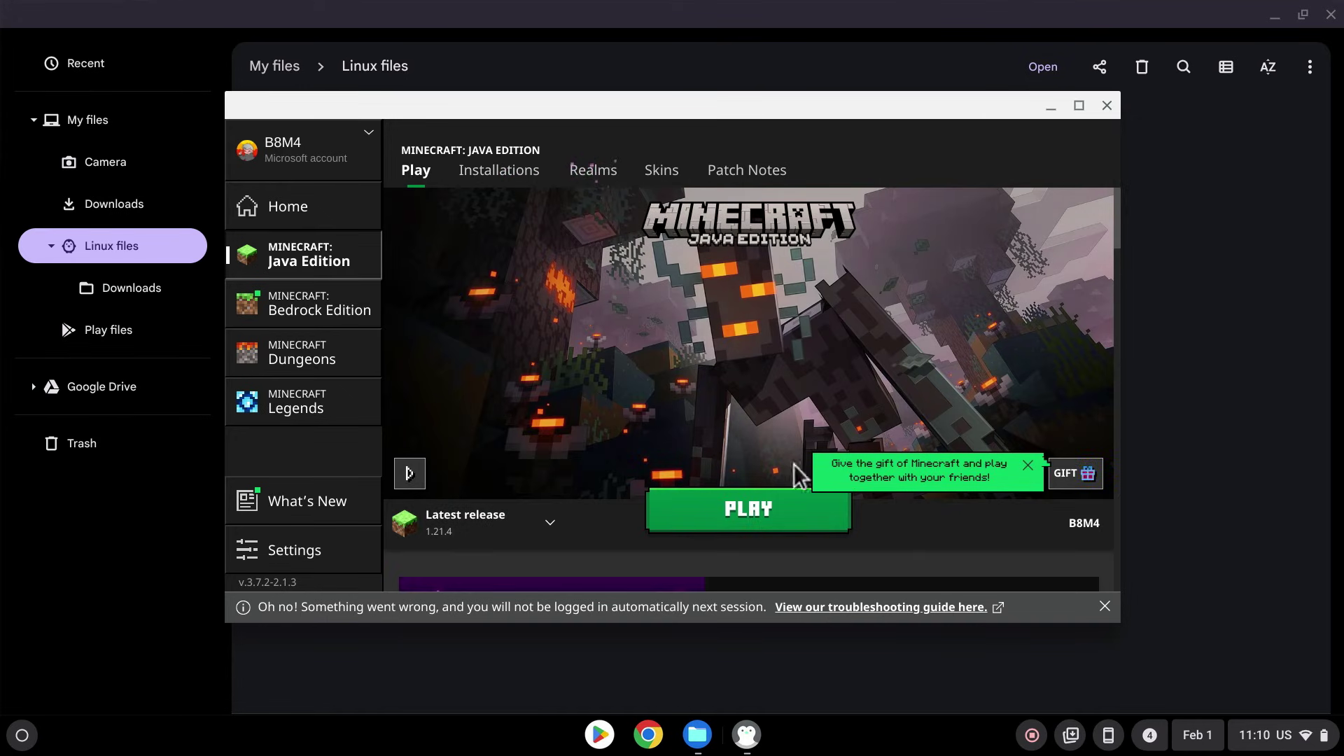
{"action": "left_click", "coordinate": [746, 523]}
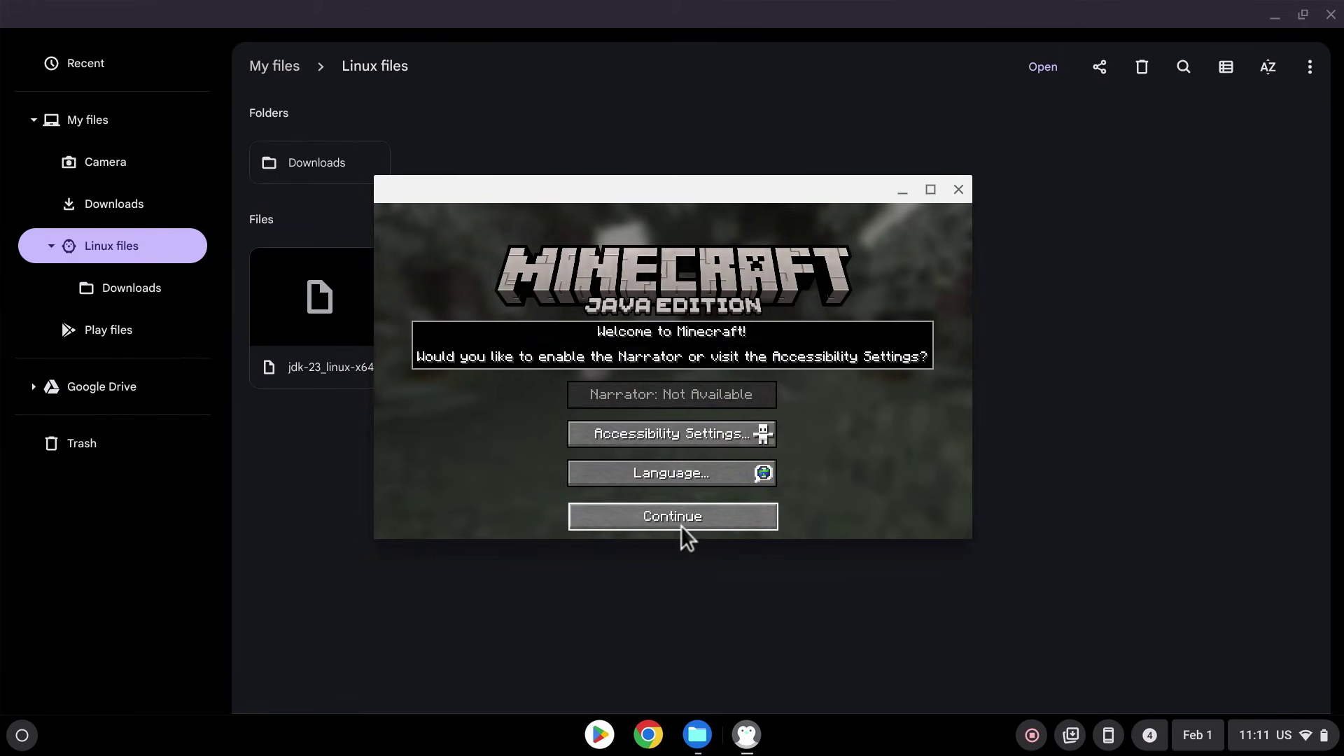
- Dismiss the welcome accessibility prompt to reach the Java Edition 1.21.4 title menu
{"action": "left_click", "coordinate": [682, 527]}
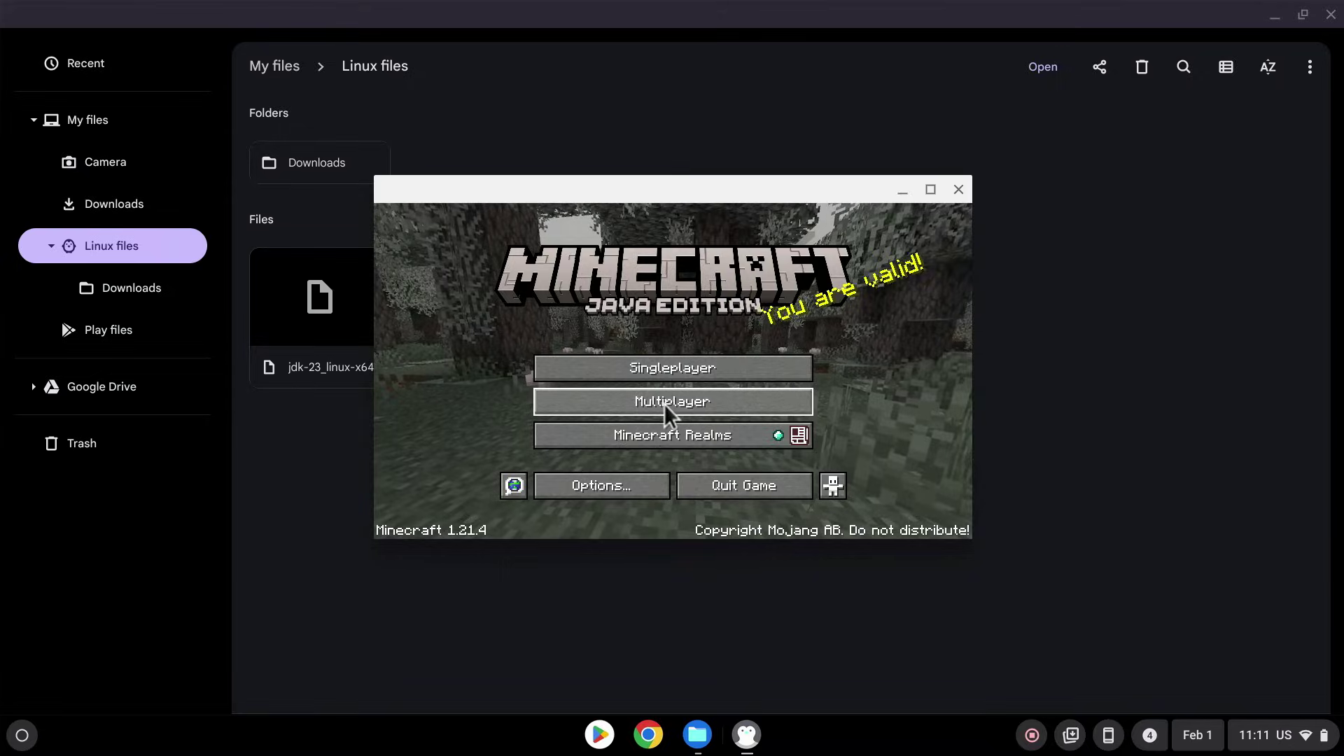
- Create and enter a Singleplayer world named New World with Game Mode set to Creative
{"action": "left_click", "coordinate": [666, 369]}
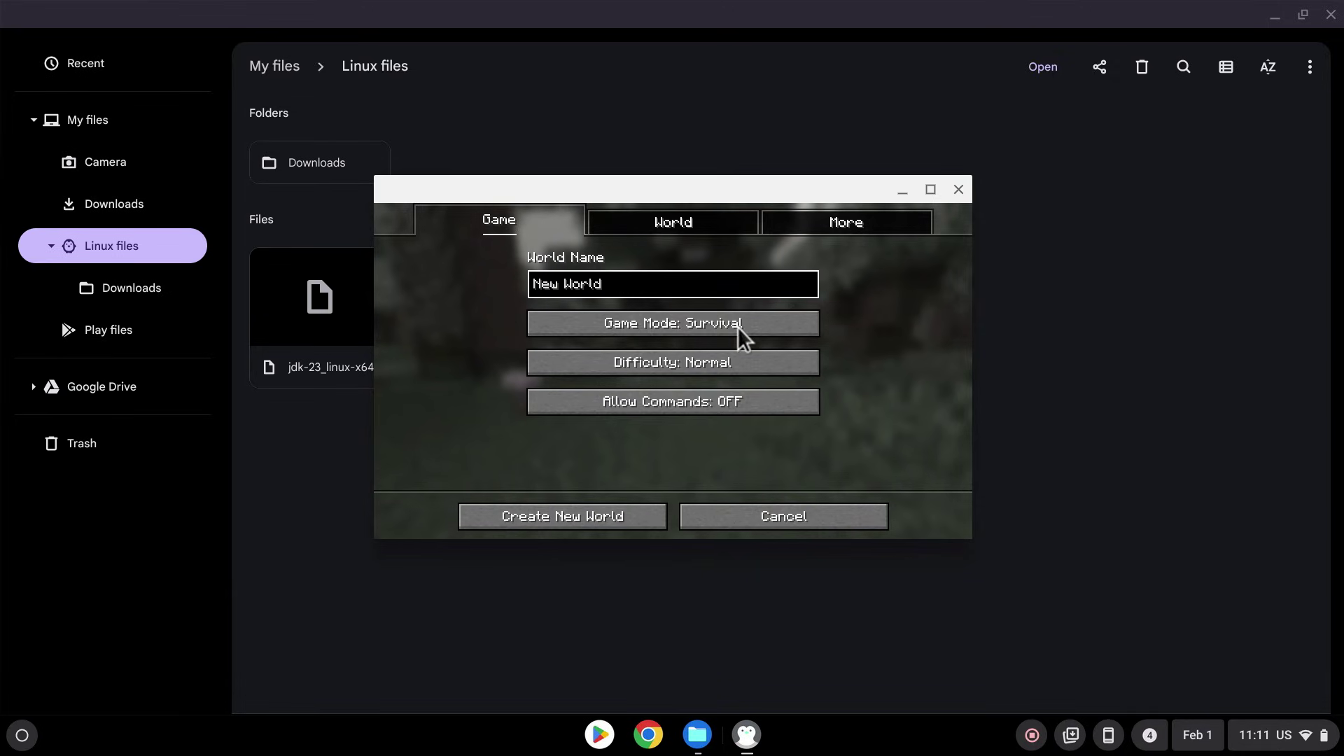
{"action": "left_click", "coordinate": [738, 327]}
{"action": "left_click", "coordinate": [737, 327]}
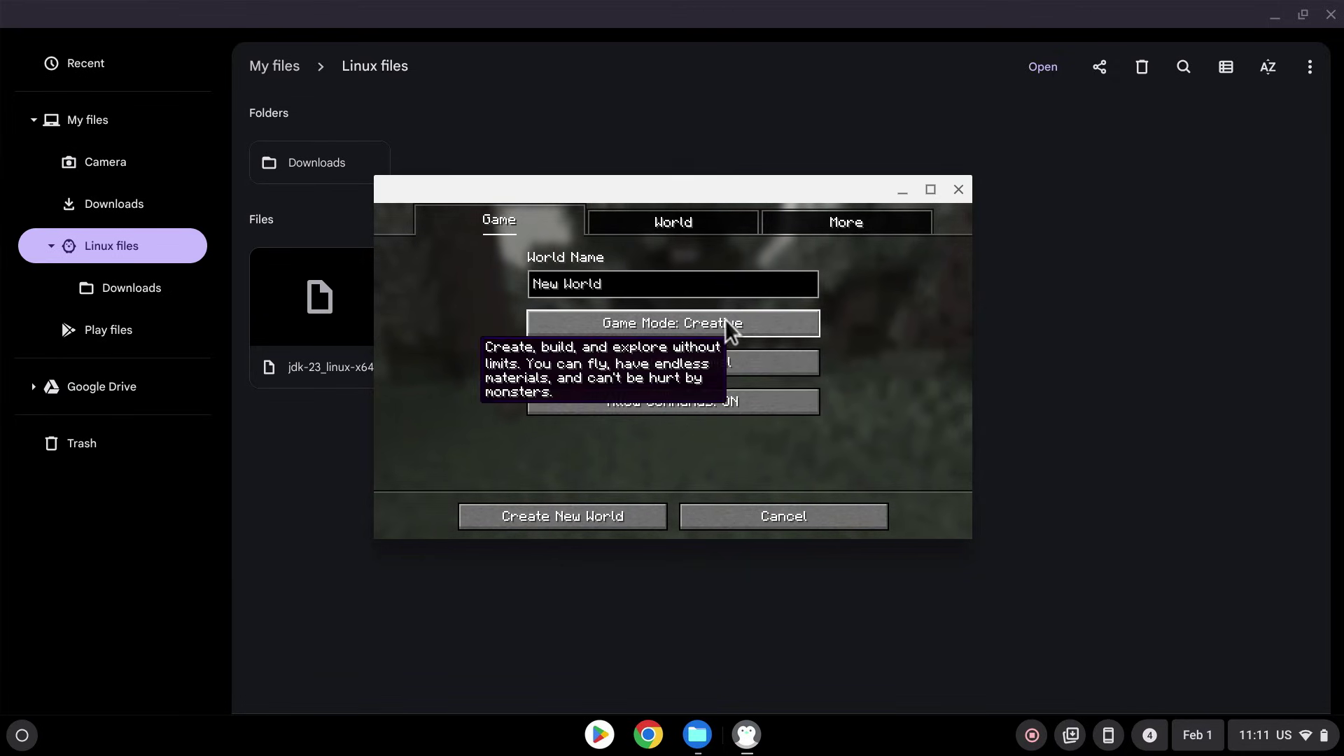
{"action": "left_click", "coordinate": [557, 519]}
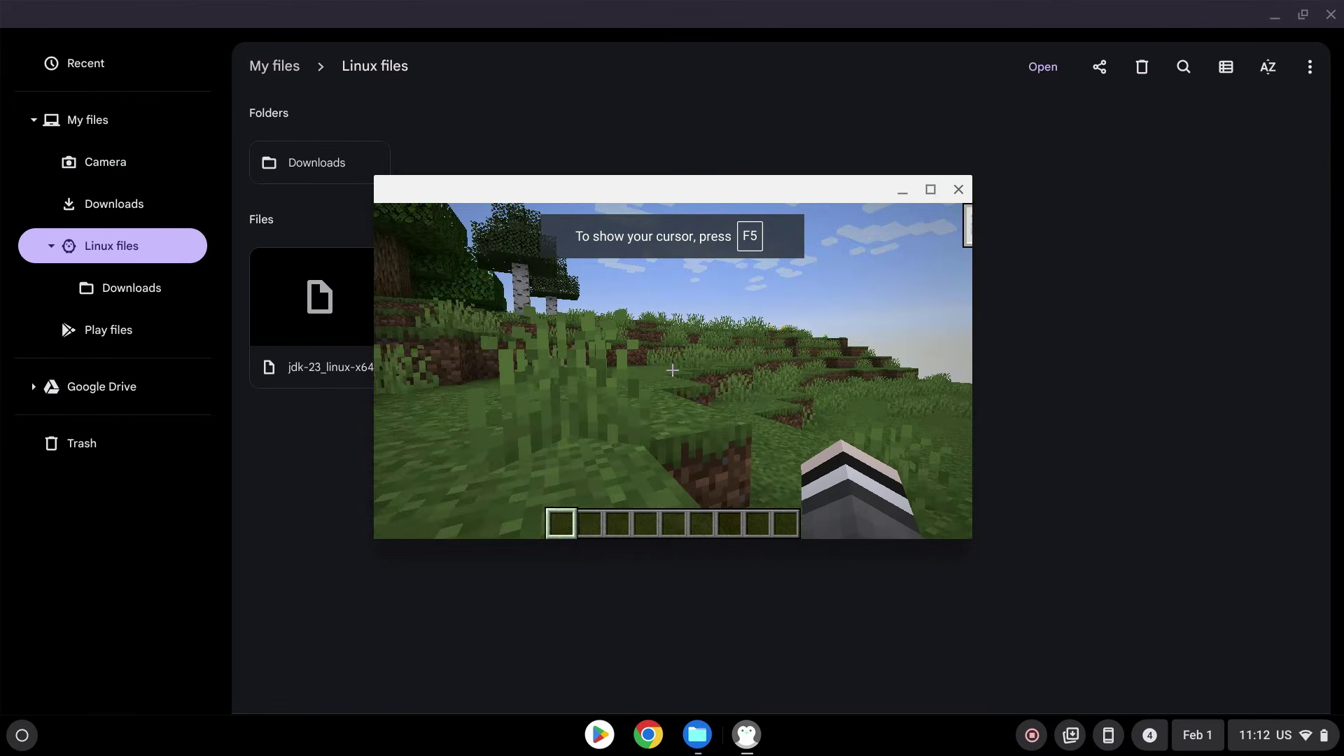
- Walk forward and look around across the tall grass of the new world
{"action": "key", "text": "w"}
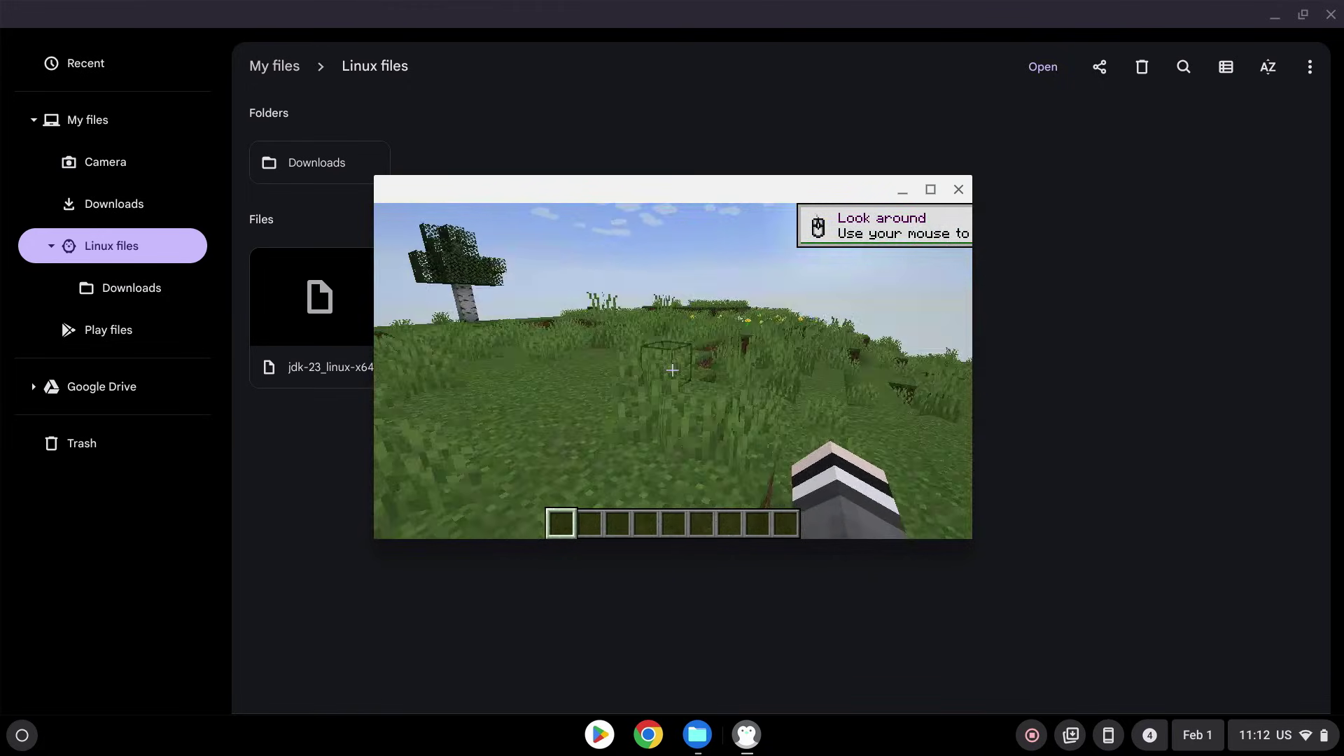
{"action": "key", "text": "w"}
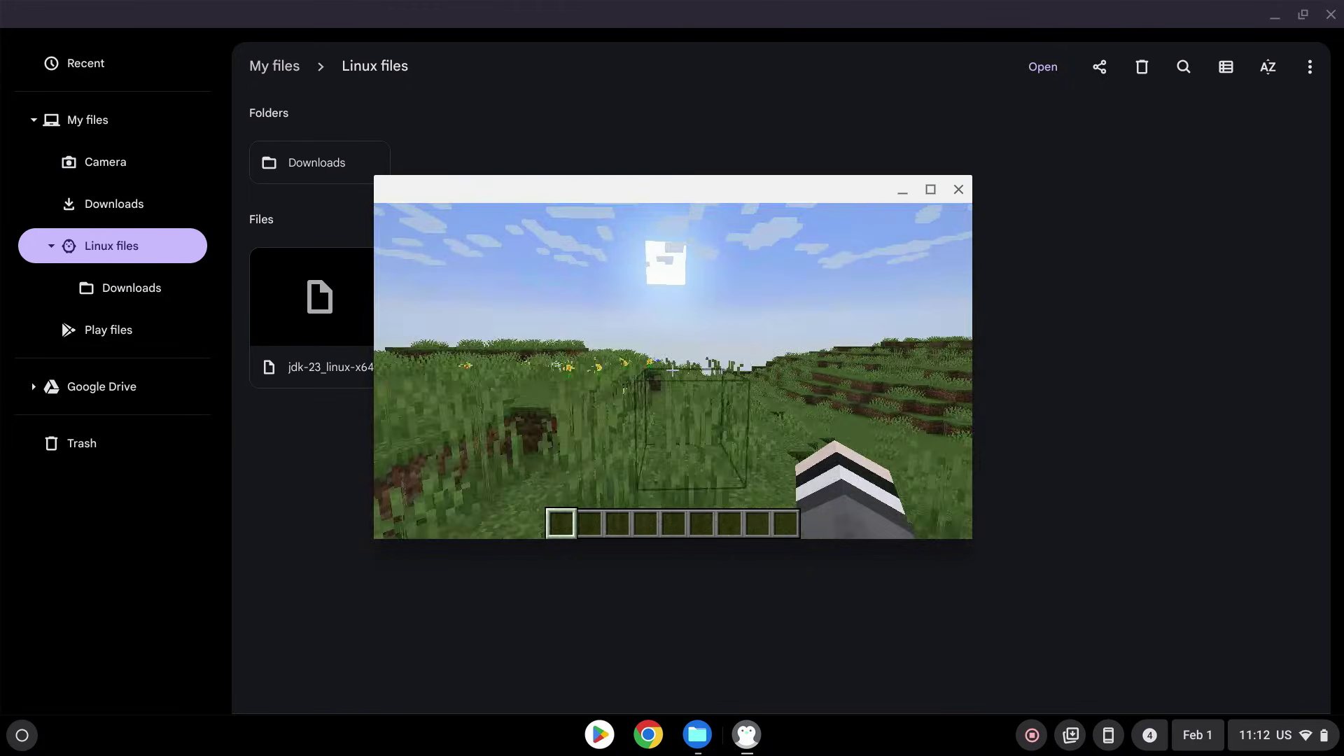
{"action": "key", "text": "w"}
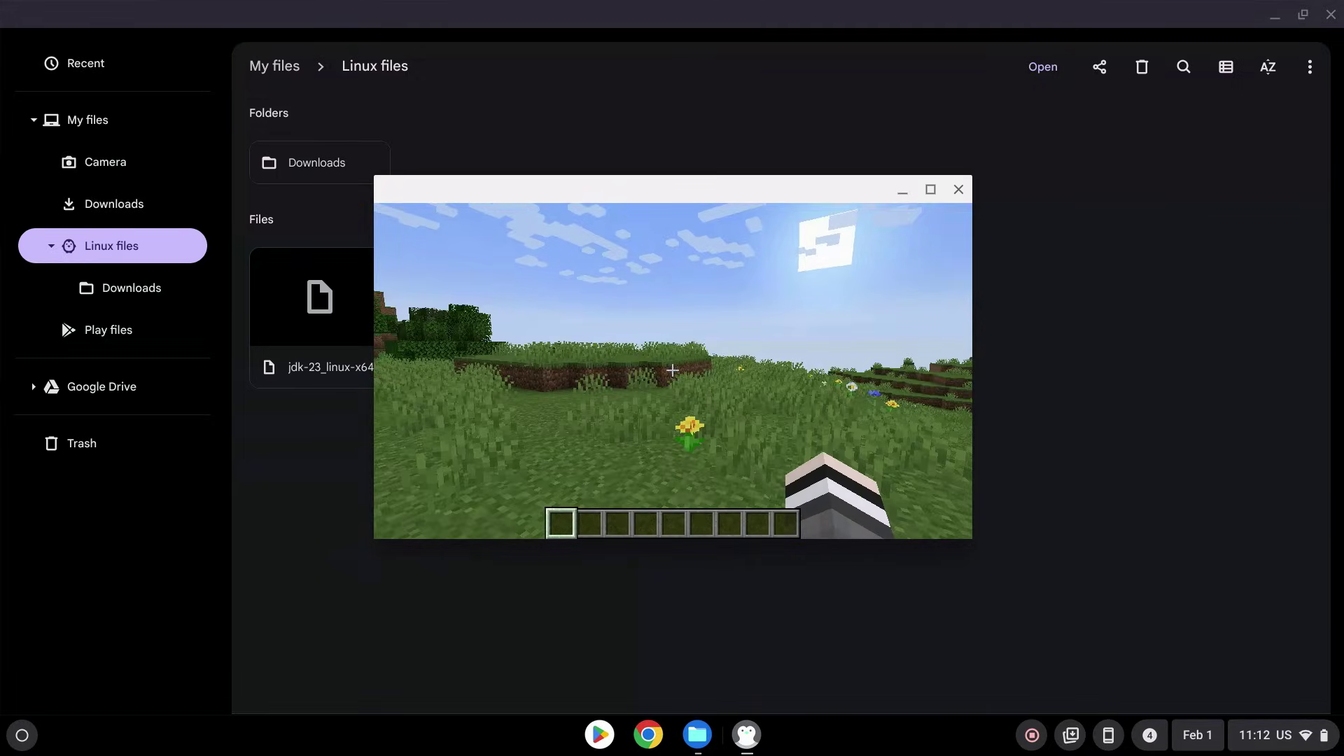
- Pause the game and lower Render Distance in Video Settings from 12 to 7 chunks
{"action": "key", "text": "Escape"}
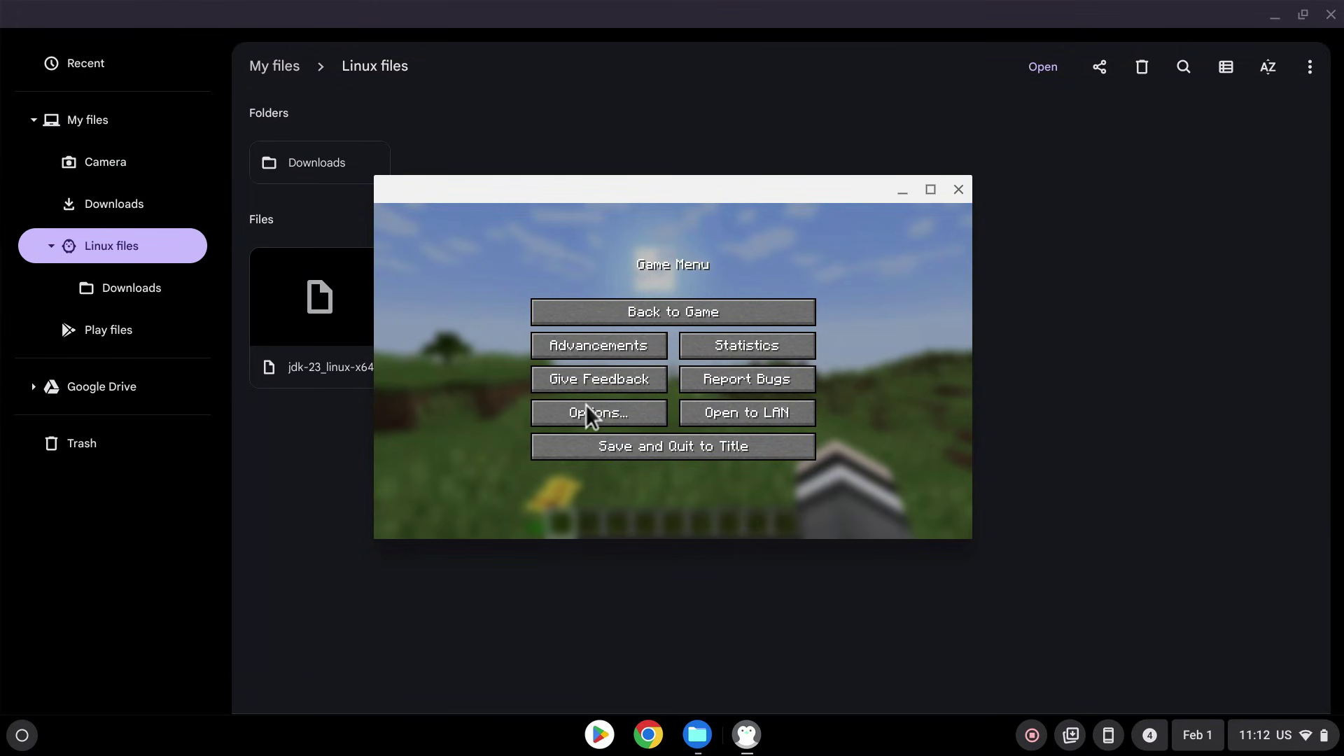
{"action": "left_click", "coordinate": [598, 412]}
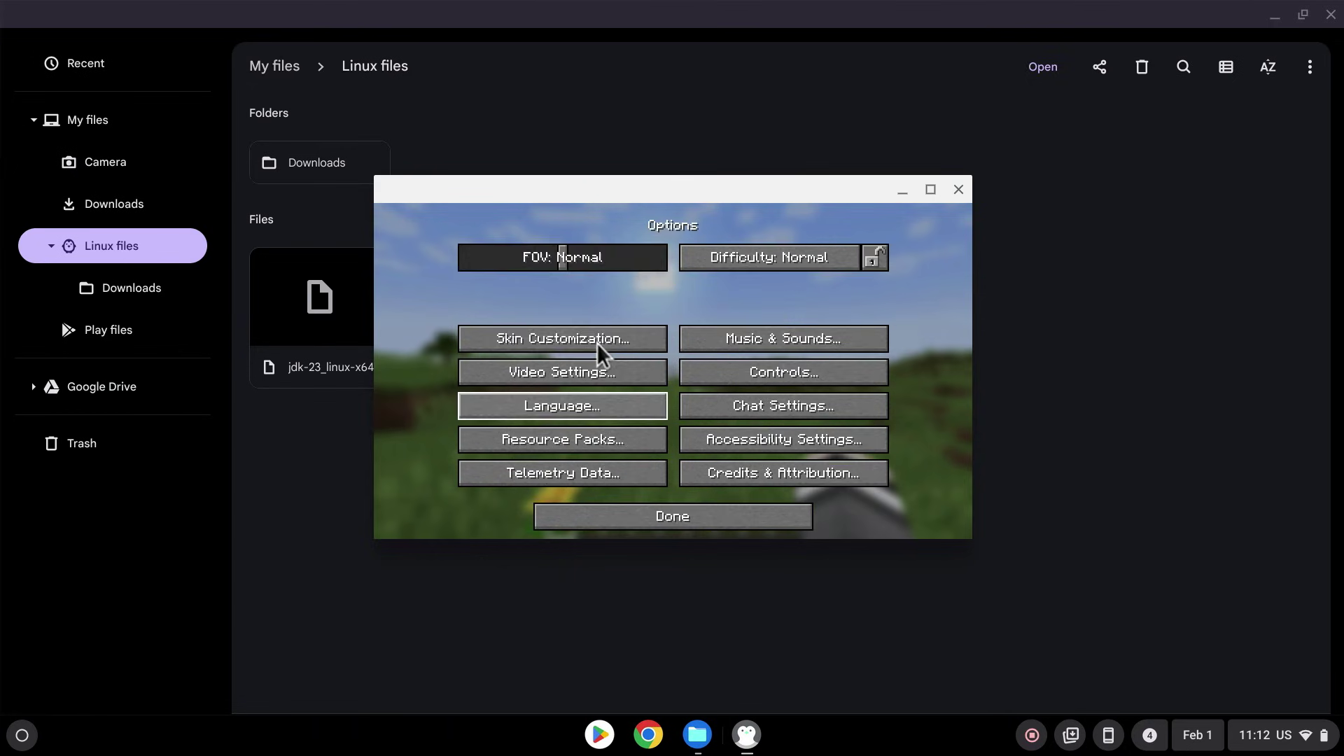
{"action": "left_click", "coordinate": [586, 378]}
{"action": "left_click", "coordinate": [722, 341]}
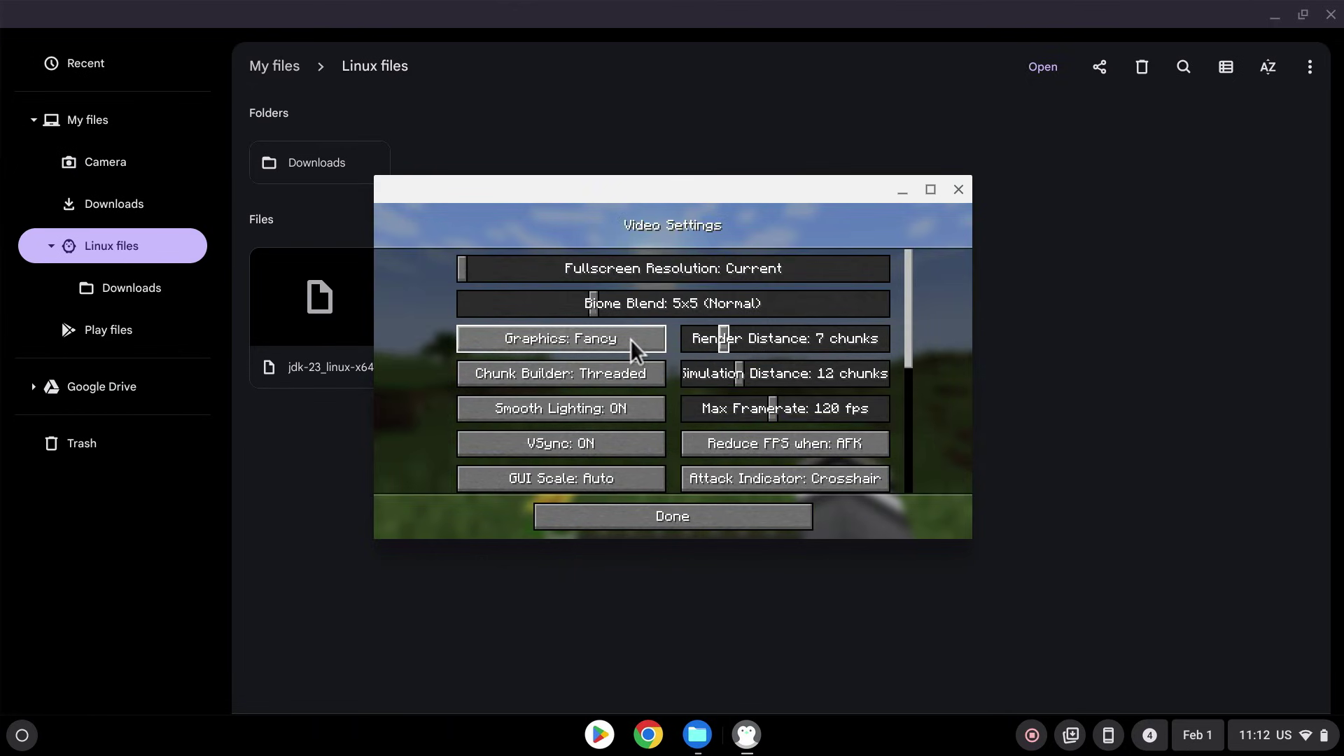
- Set Graphics to Fast and Simulation Distance to 7 chunks, then close Video Settings and Options
{"action": "left_click", "coordinate": [631, 339]}
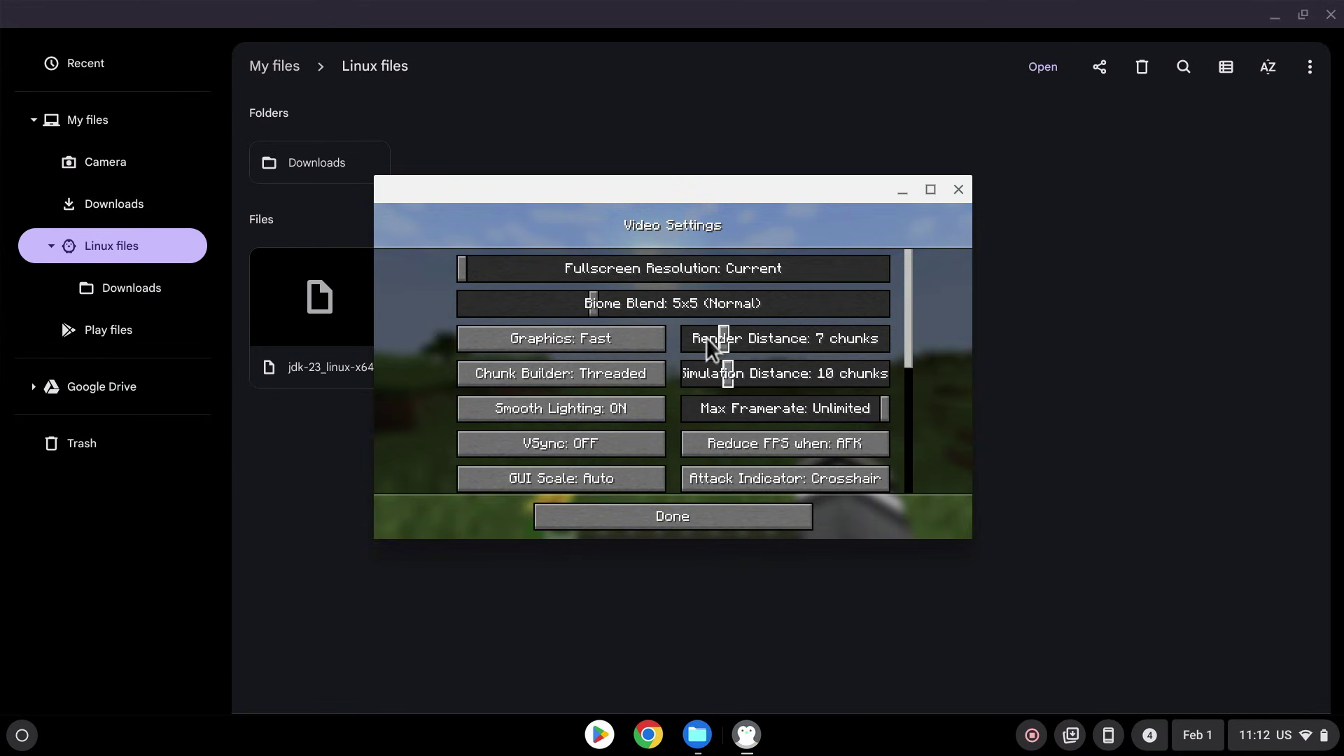
{"action": "left_click", "coordinate": [704, 379]}
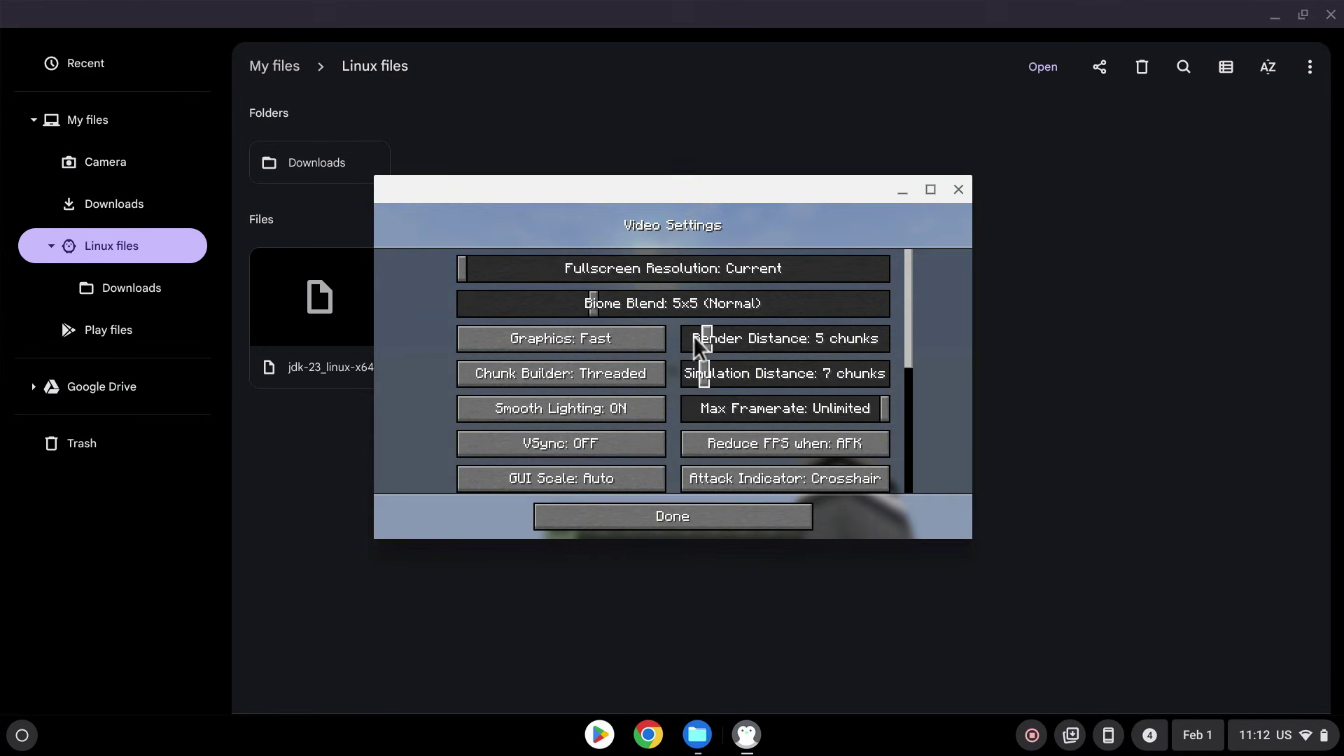
{"action": "left_click", "coordinate": [705, 510]}
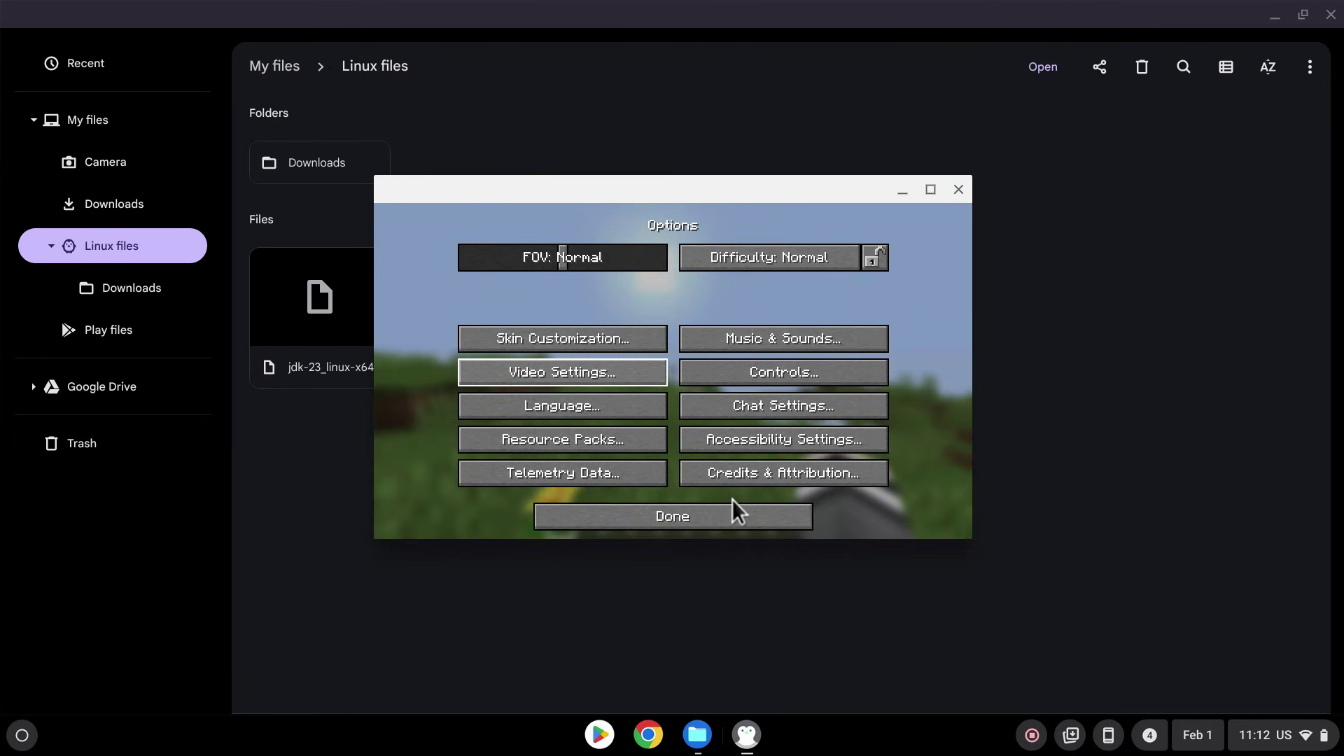
{"action": "left_click", "coordinate": [698, 514]}
- Resume the game and walk past the flowers through the birch and oak forest
{"action": "left_click", "coordinate": [720, 312]}
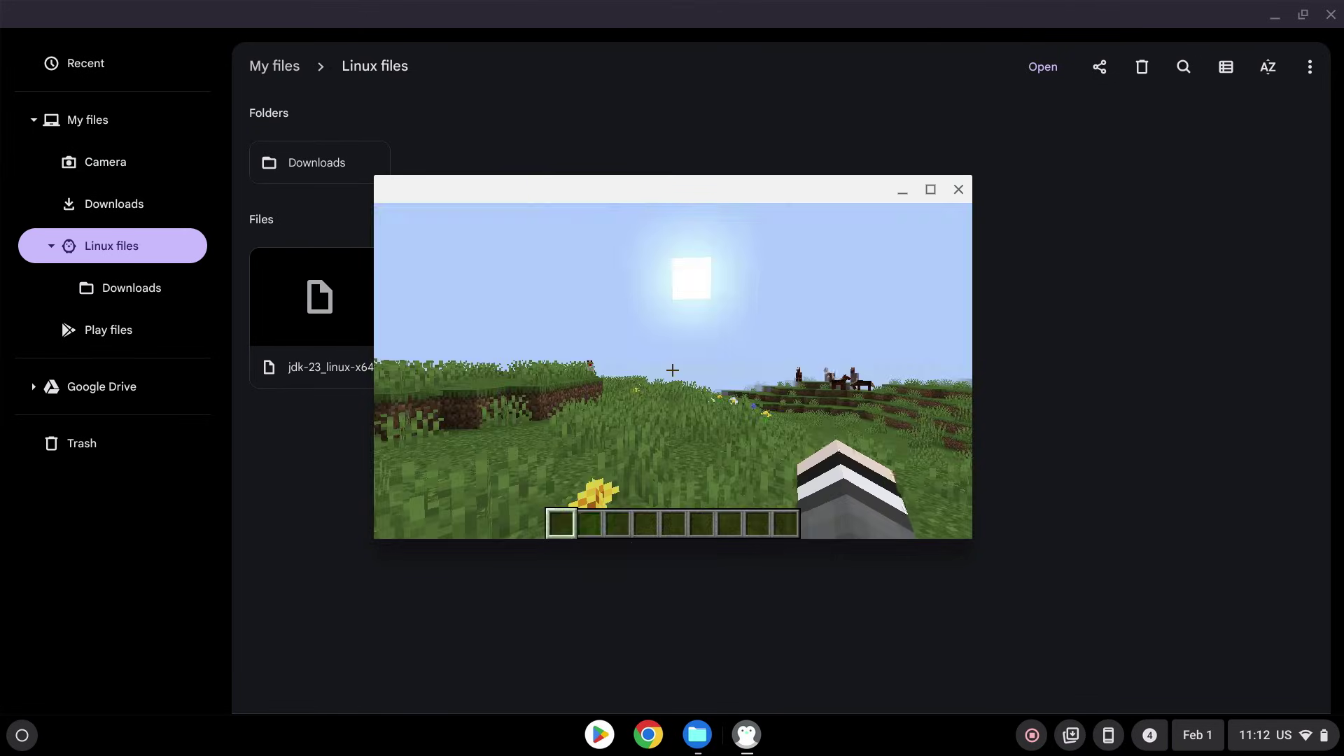
{"action": "key", "text": "w"}
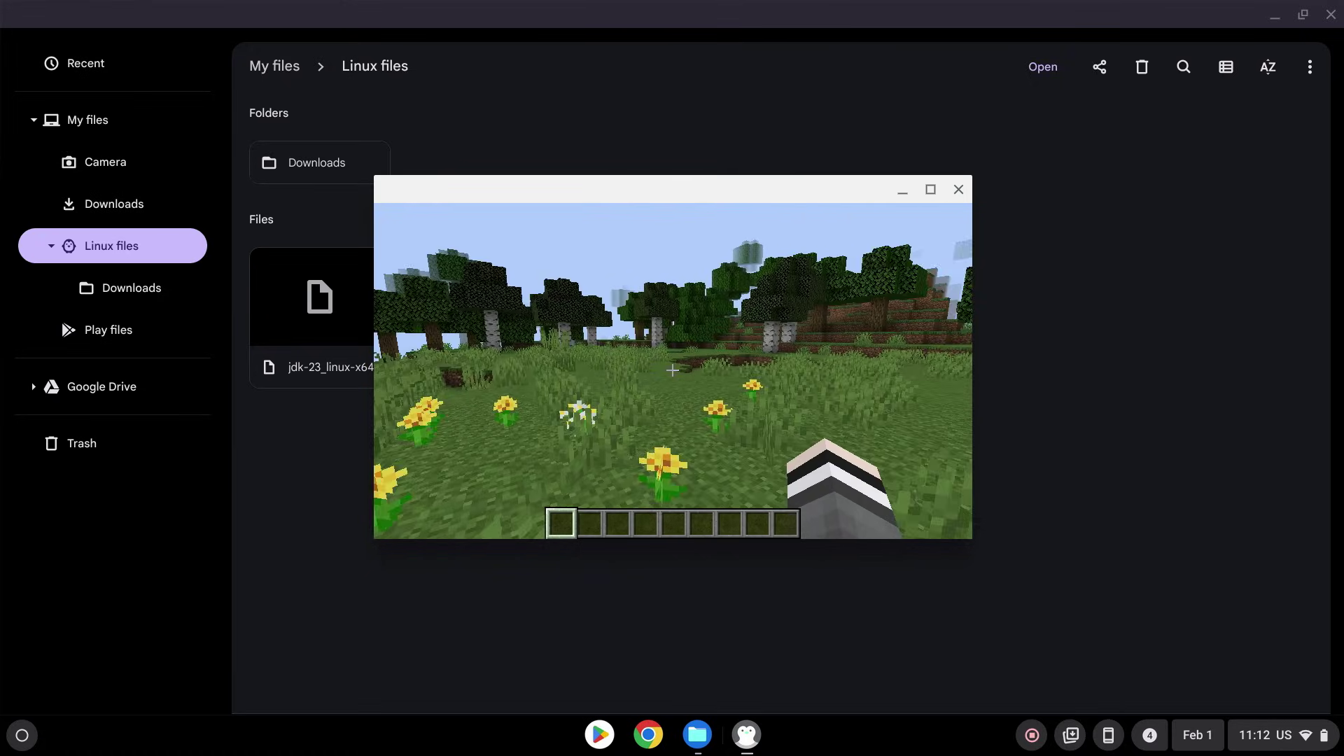
{"action": "key", "text": "w"}
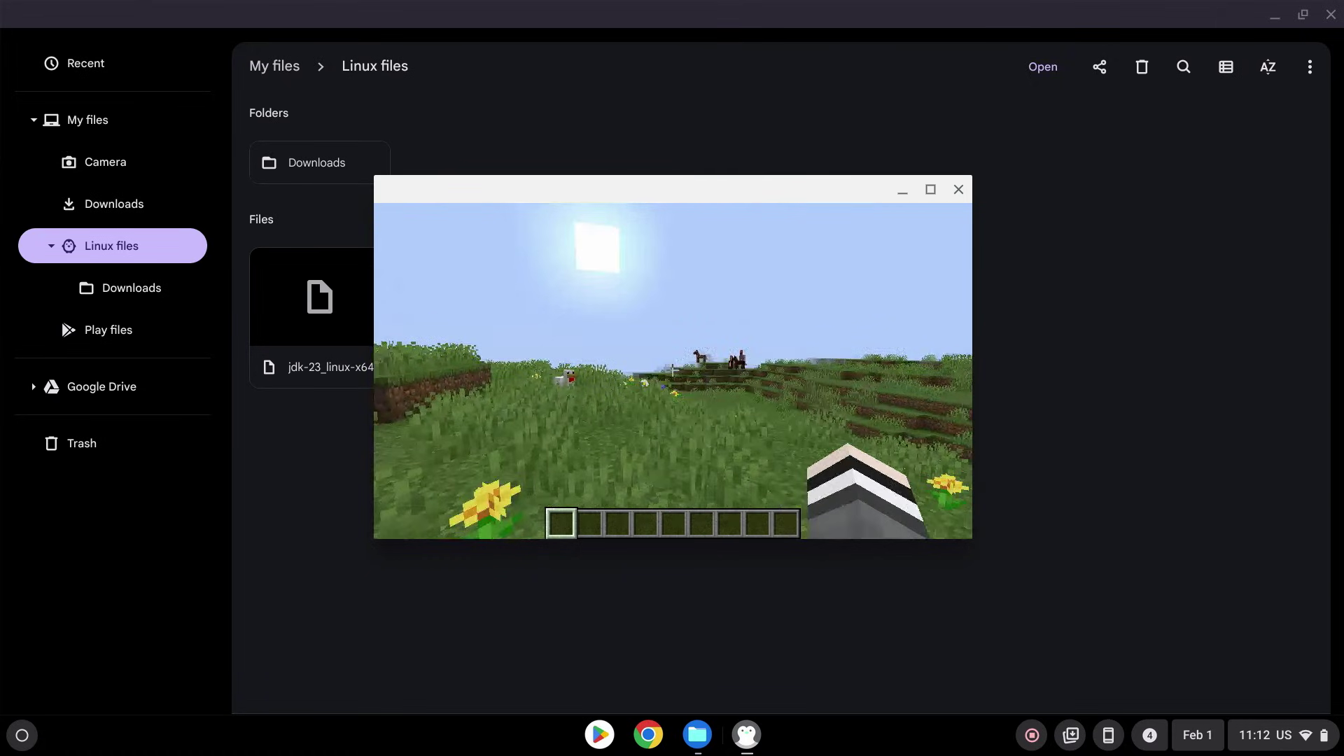
{"action": "key", "text": "w"}
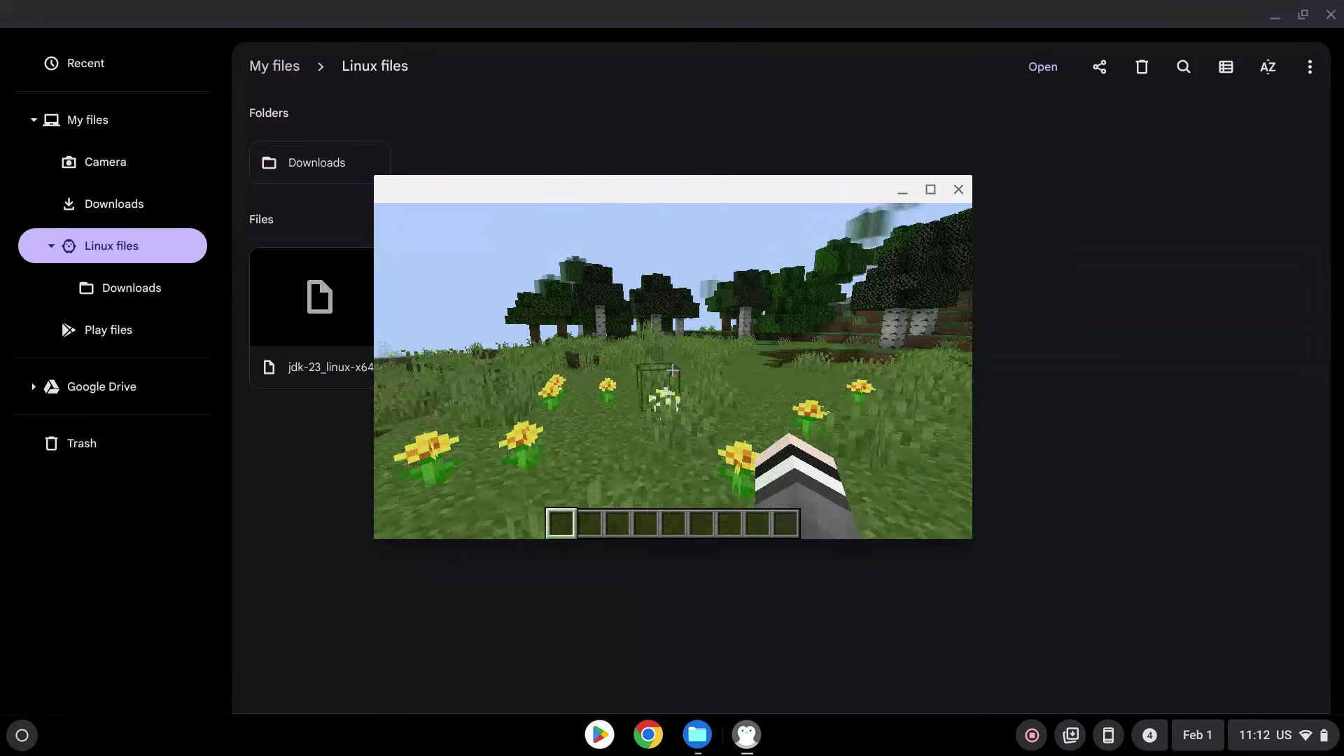
{"action": "key", "text": "w"}
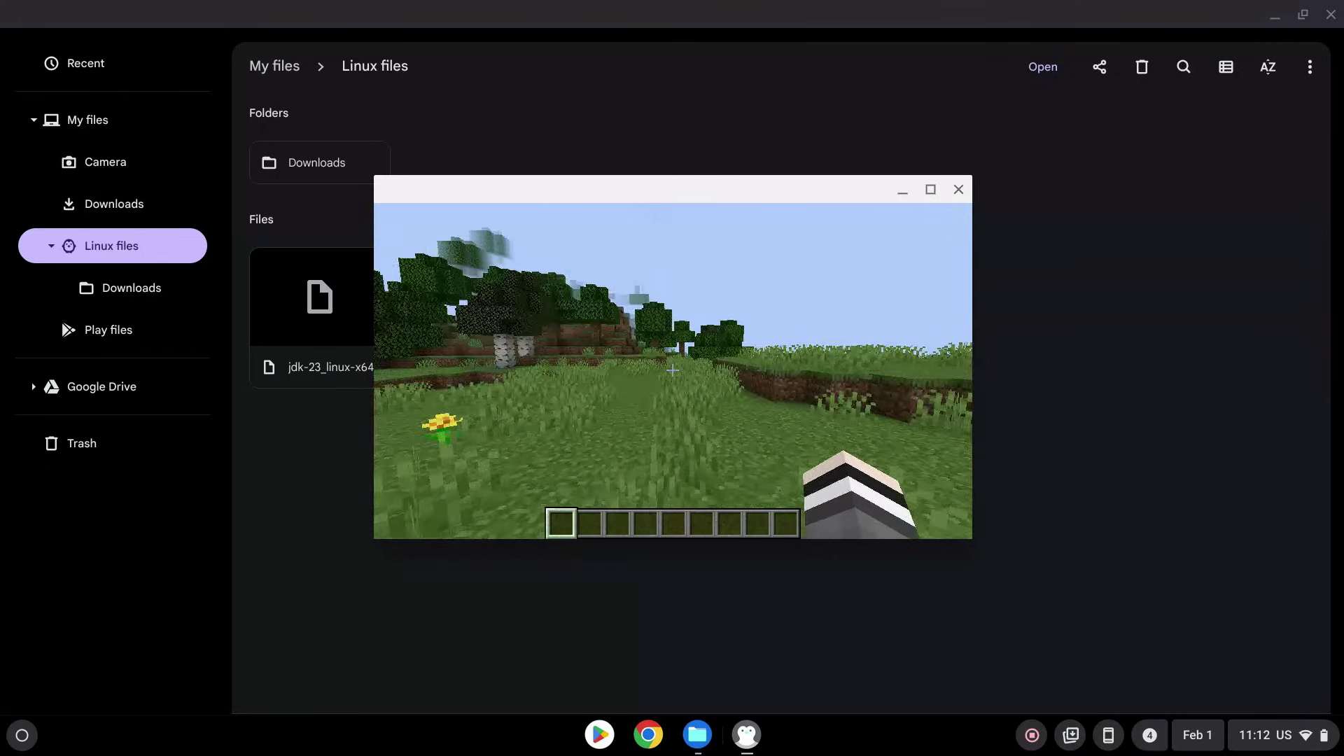
{"action": "key", "text": "w"}
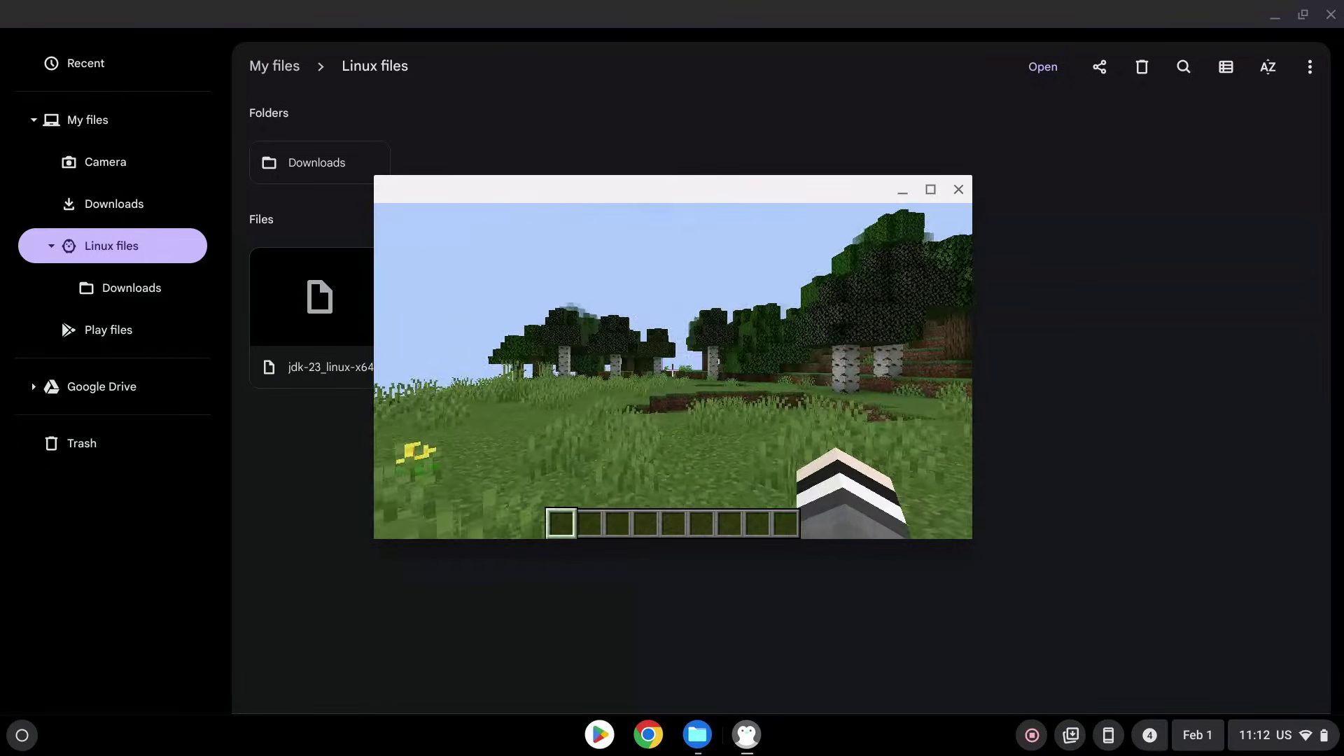
{"action": "key", "text": "w"}
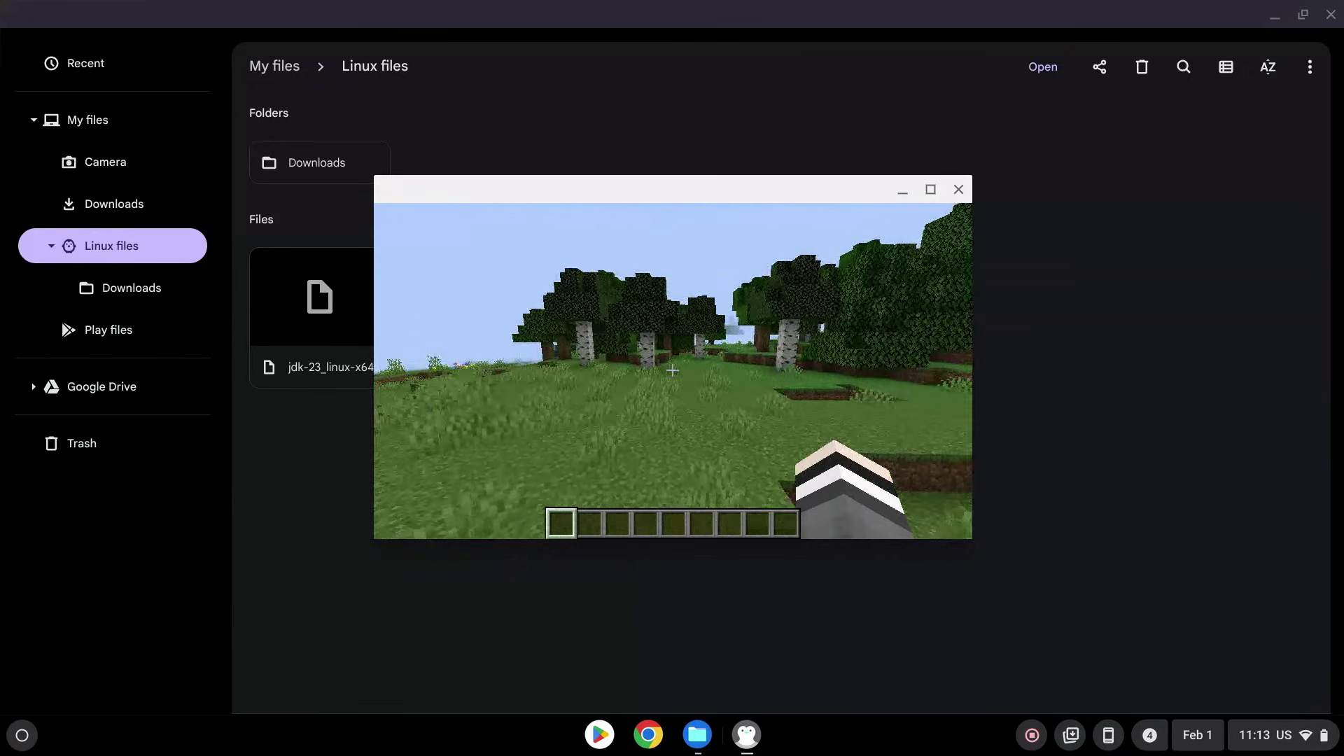
{"action": "key", "text": "w"}
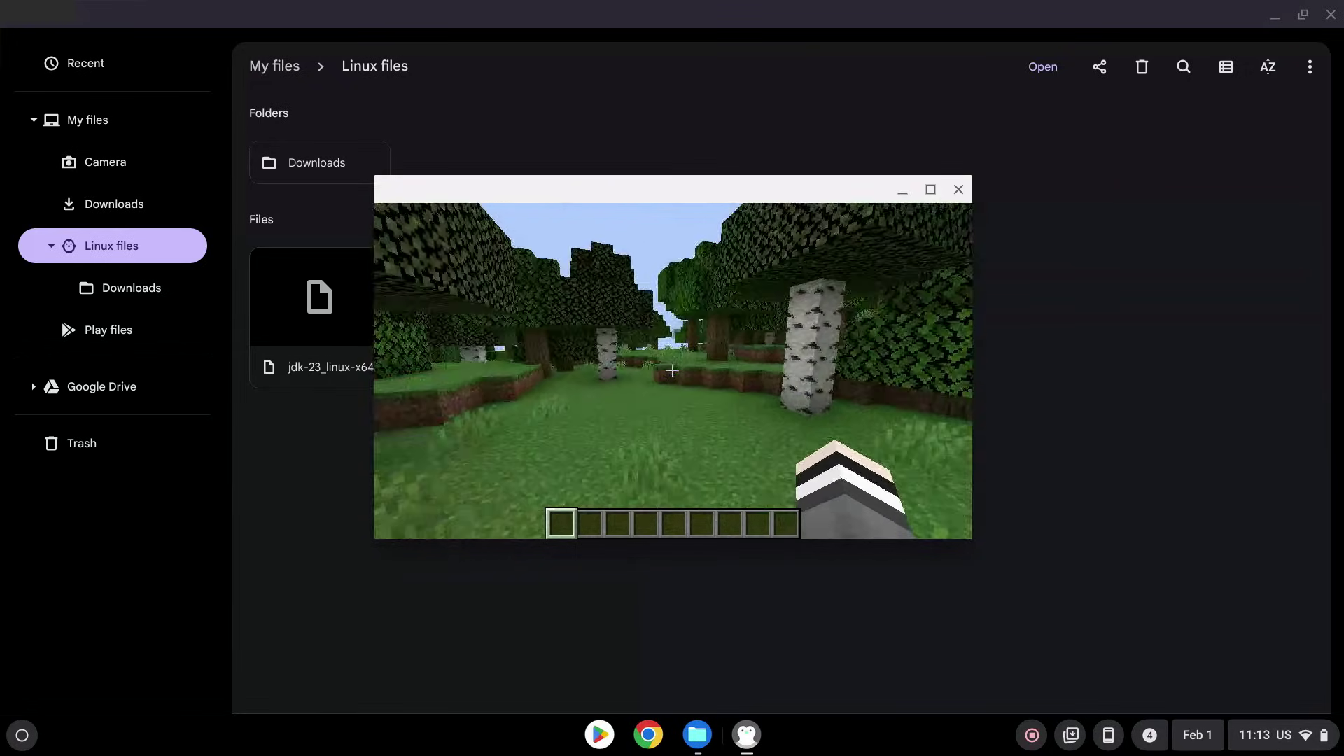
{"action": "key", "text": "w"}
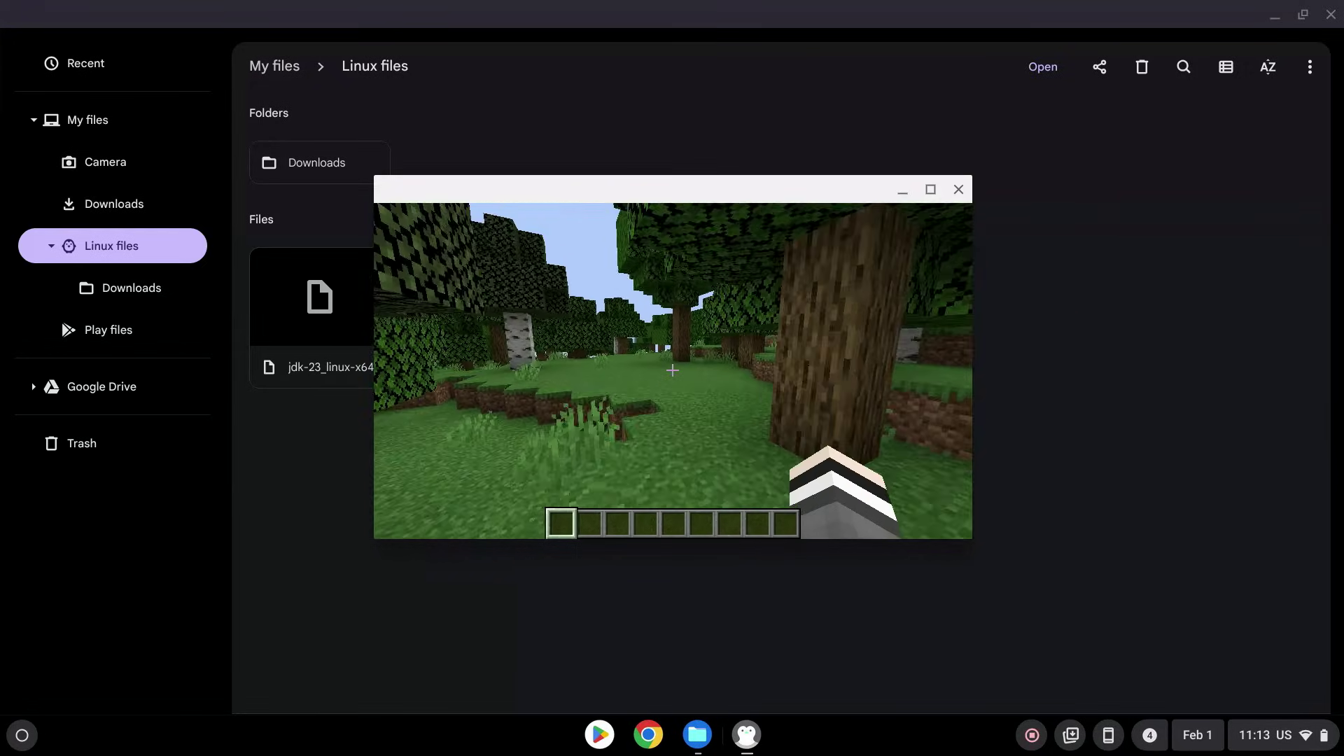
{"action": "key", "text": "w"}
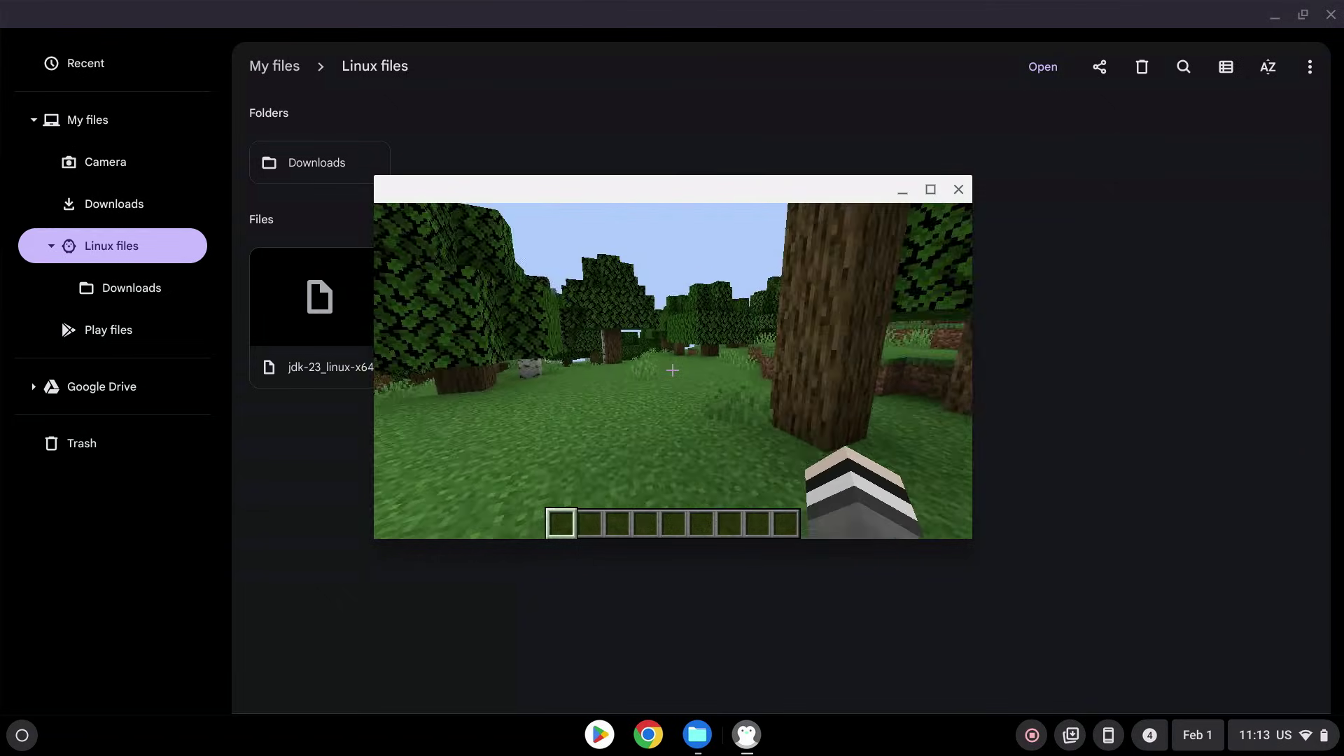
{"action": "key", "text": "w"}
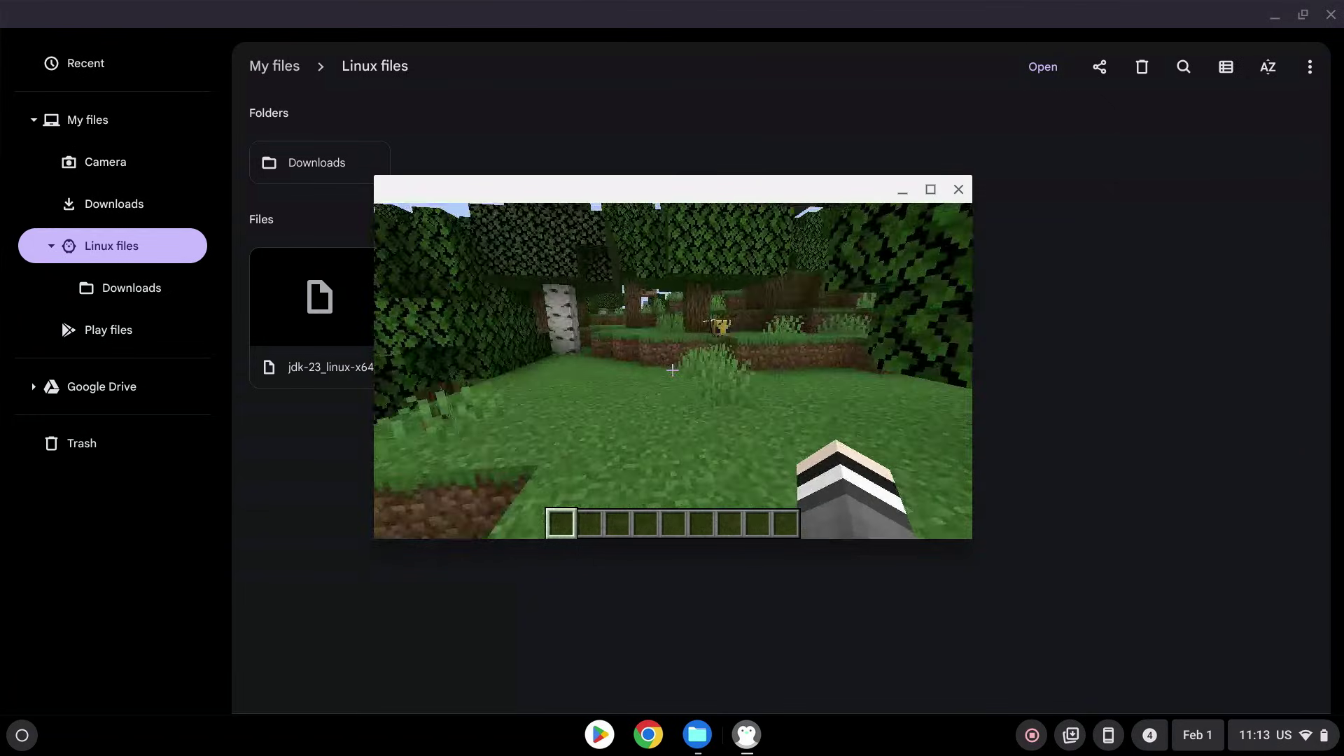
{"action": "key", "text": "w"}
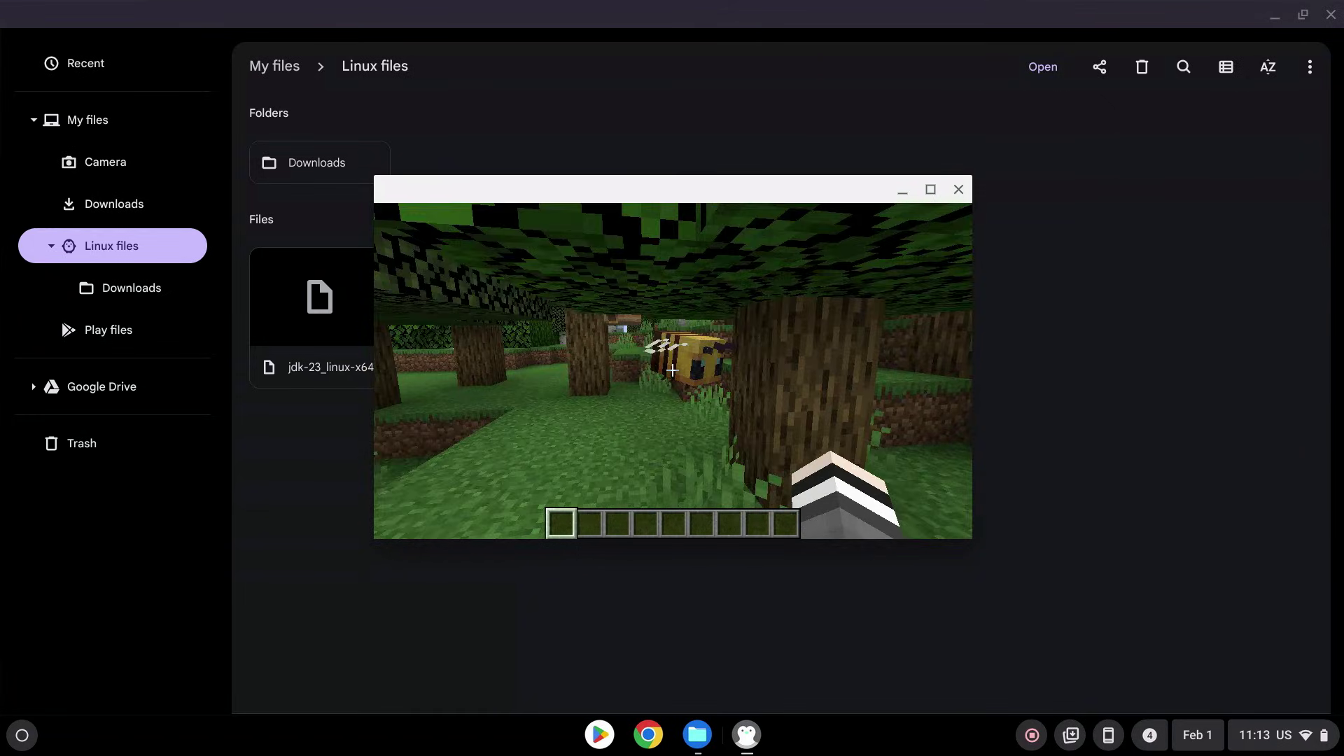
{"action": "key", "text": "w"}
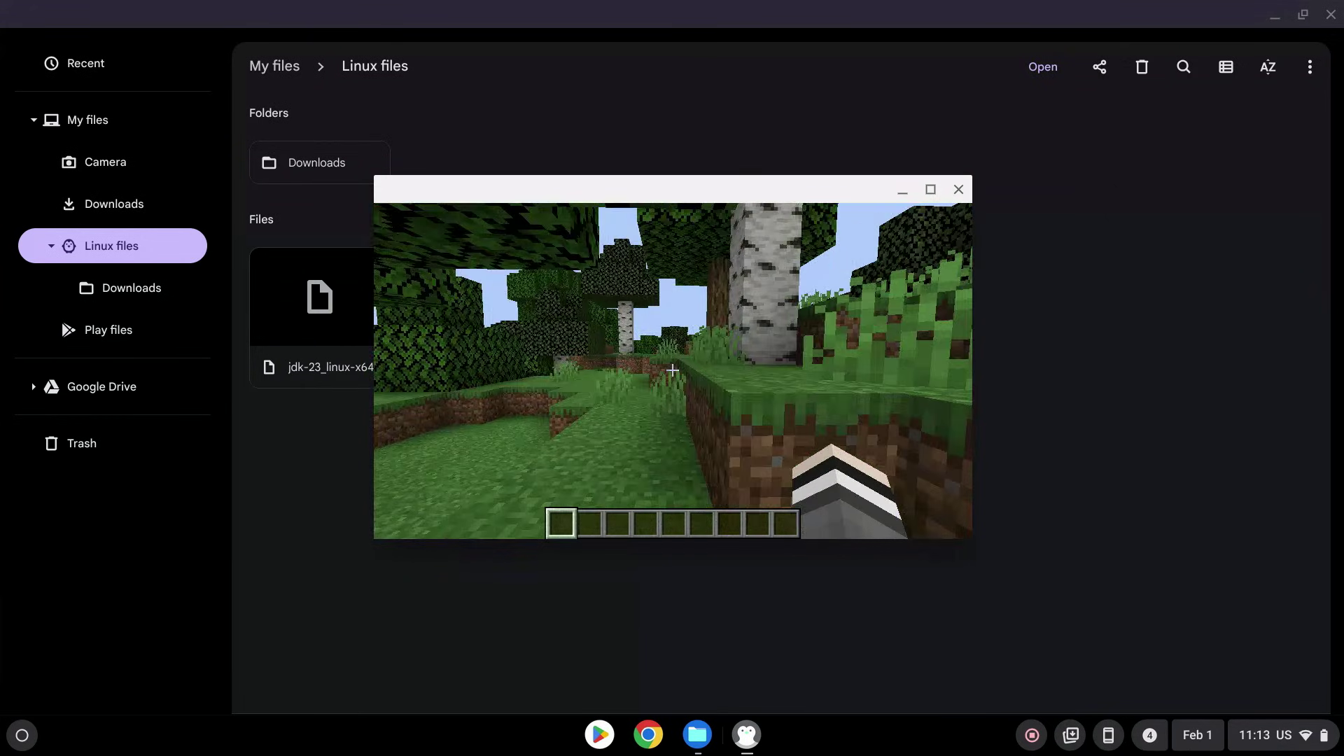
{"action": "key", "text": "w"}
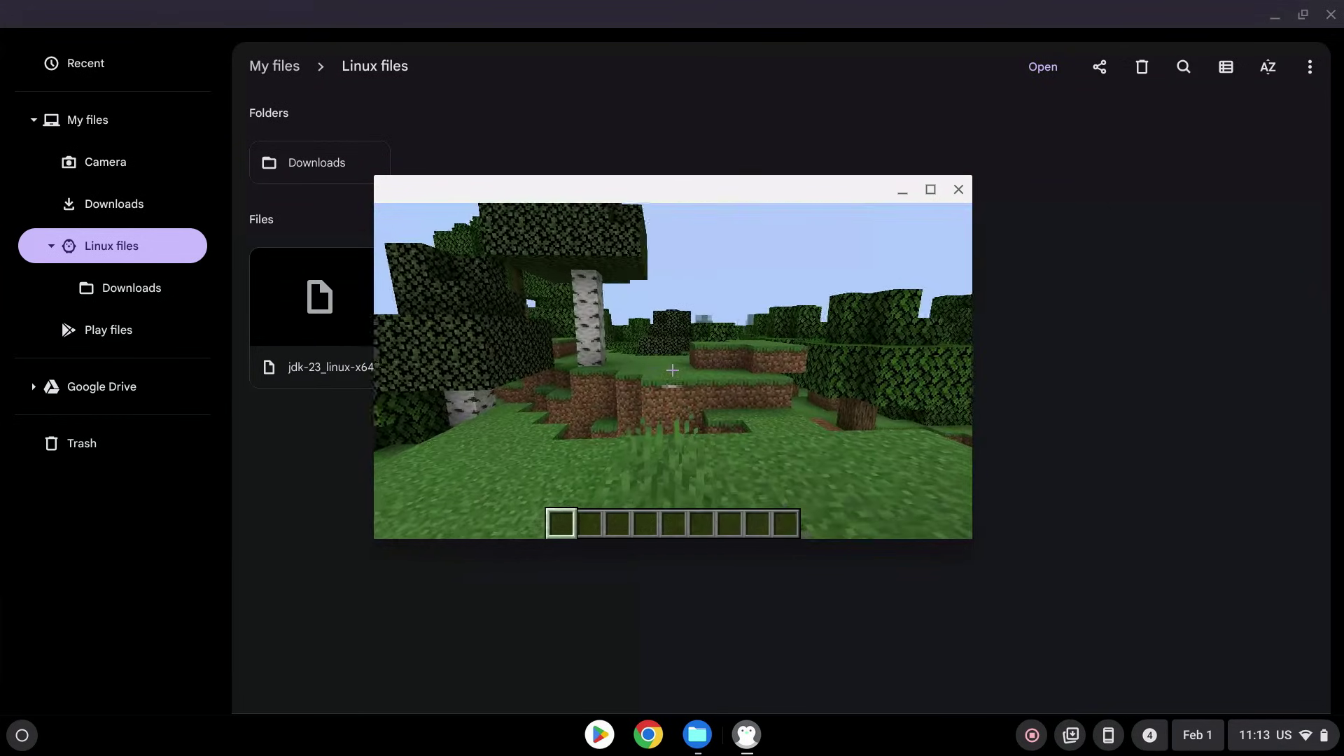
{"action": "key", "text": "w"}
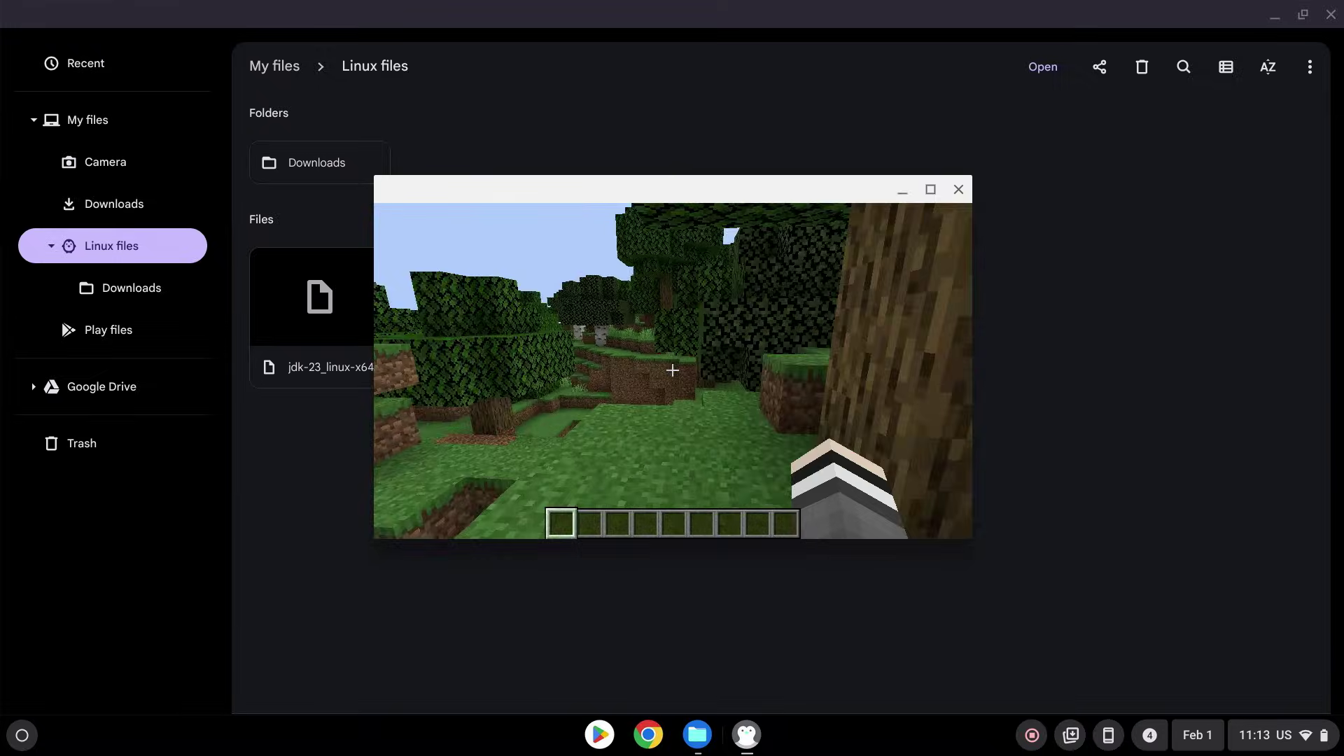
- Save and quit the world to the title screen, then enter Multiplayer past the third-party warning
{"action": "key", "text": "Escape"}
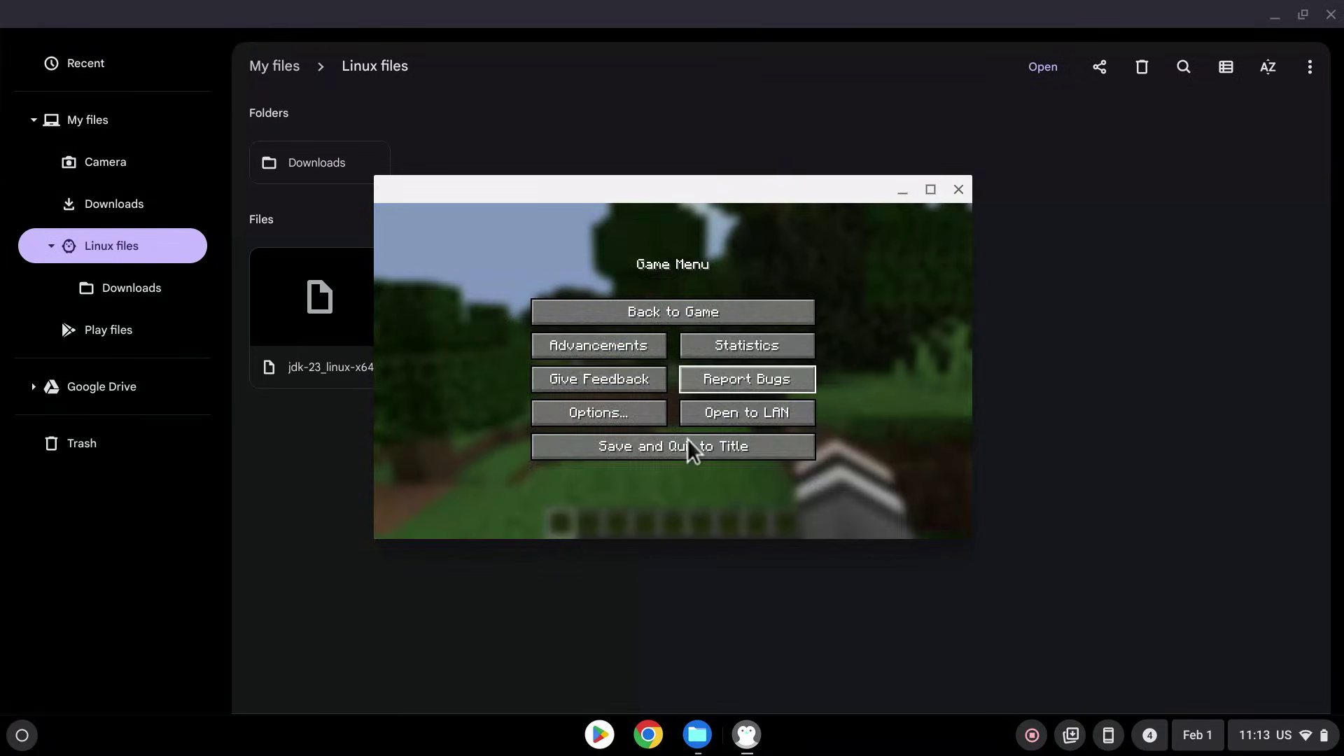
{"action": "left_click", "coordinate": [688, 454]}
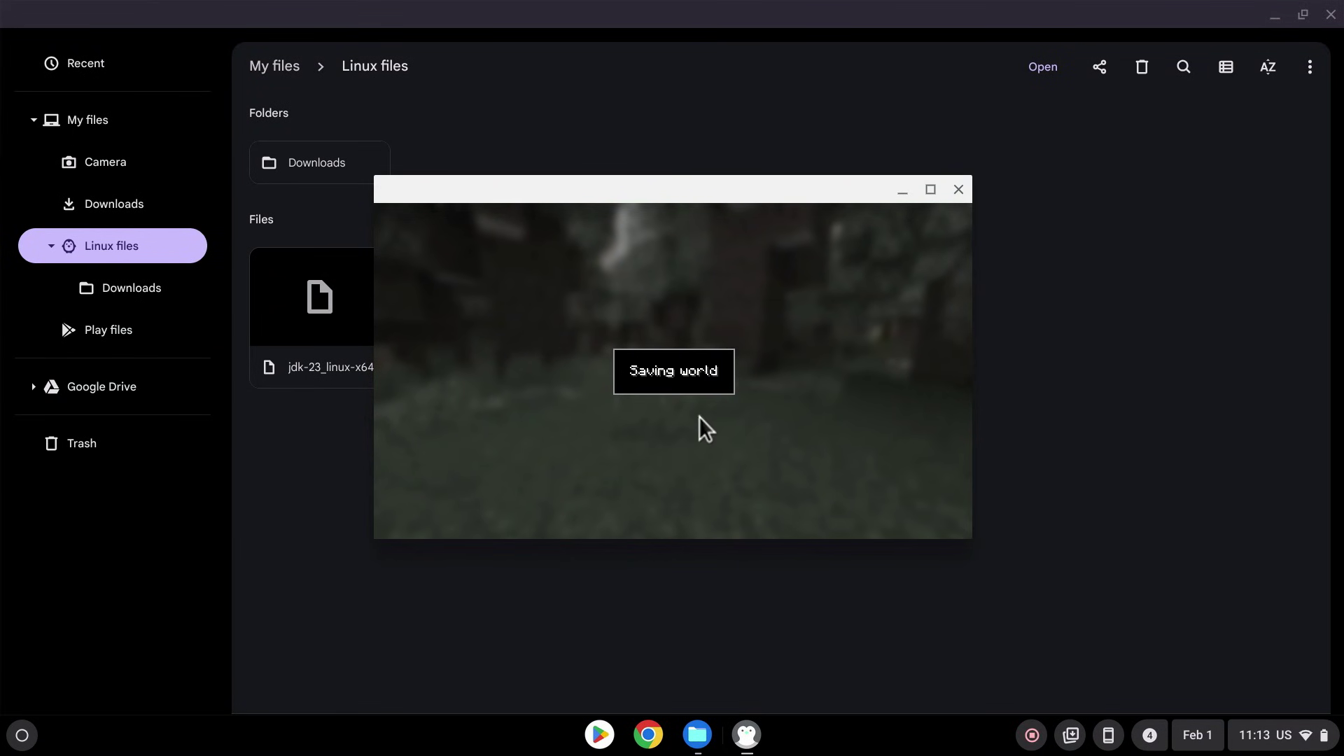
{"action": "left_click", "coordinate": [623, 403]}
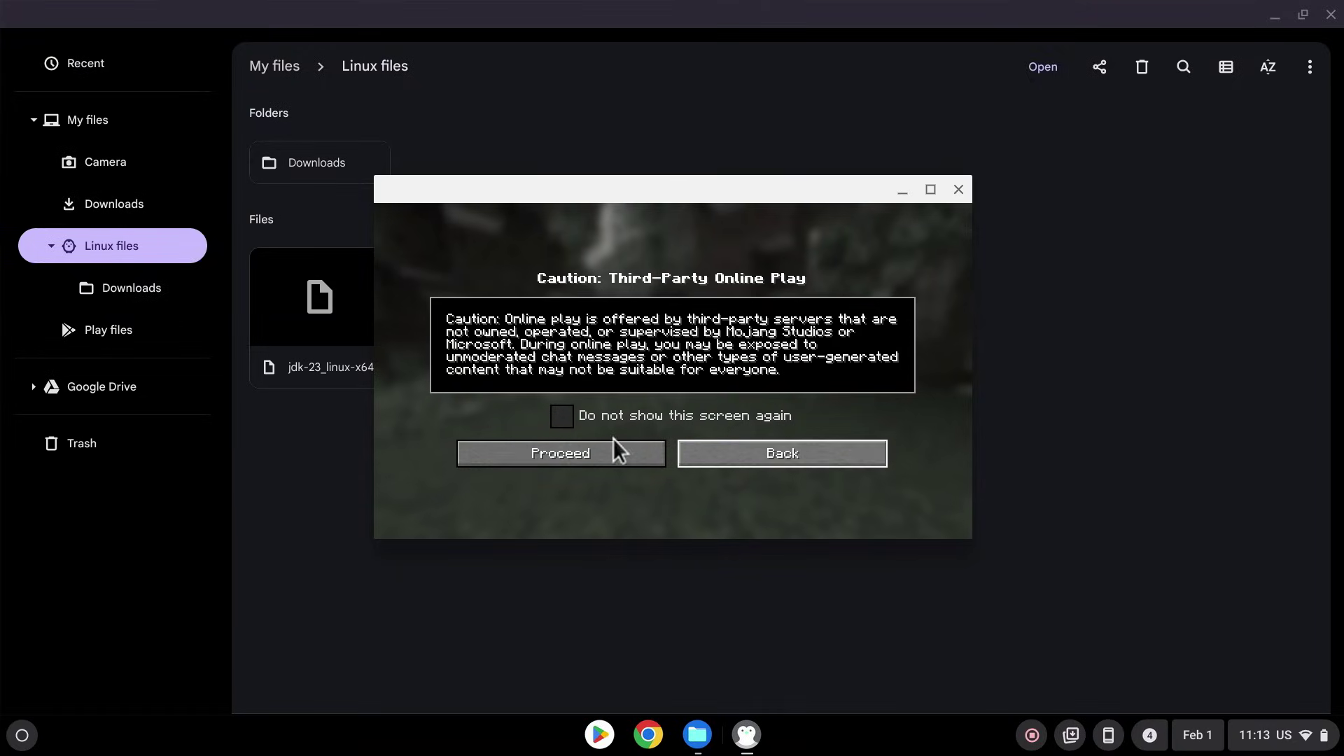
{"action": "left_click", "coordinate": [562, 459]}
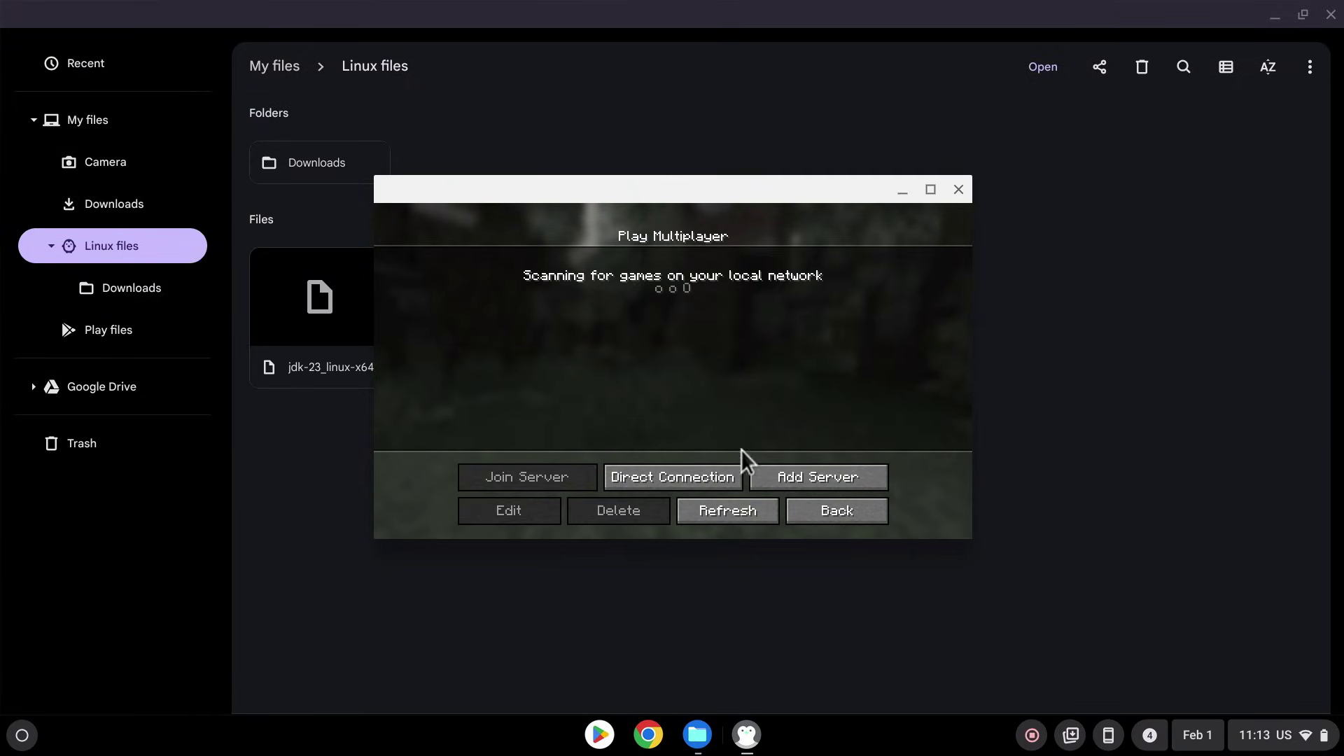
- Add a server entry named Minecraft Server with address hypixel.net
{"action": "left_click", "coordinate": [766, 476]}
{"action": "key", "text": "Tab"}
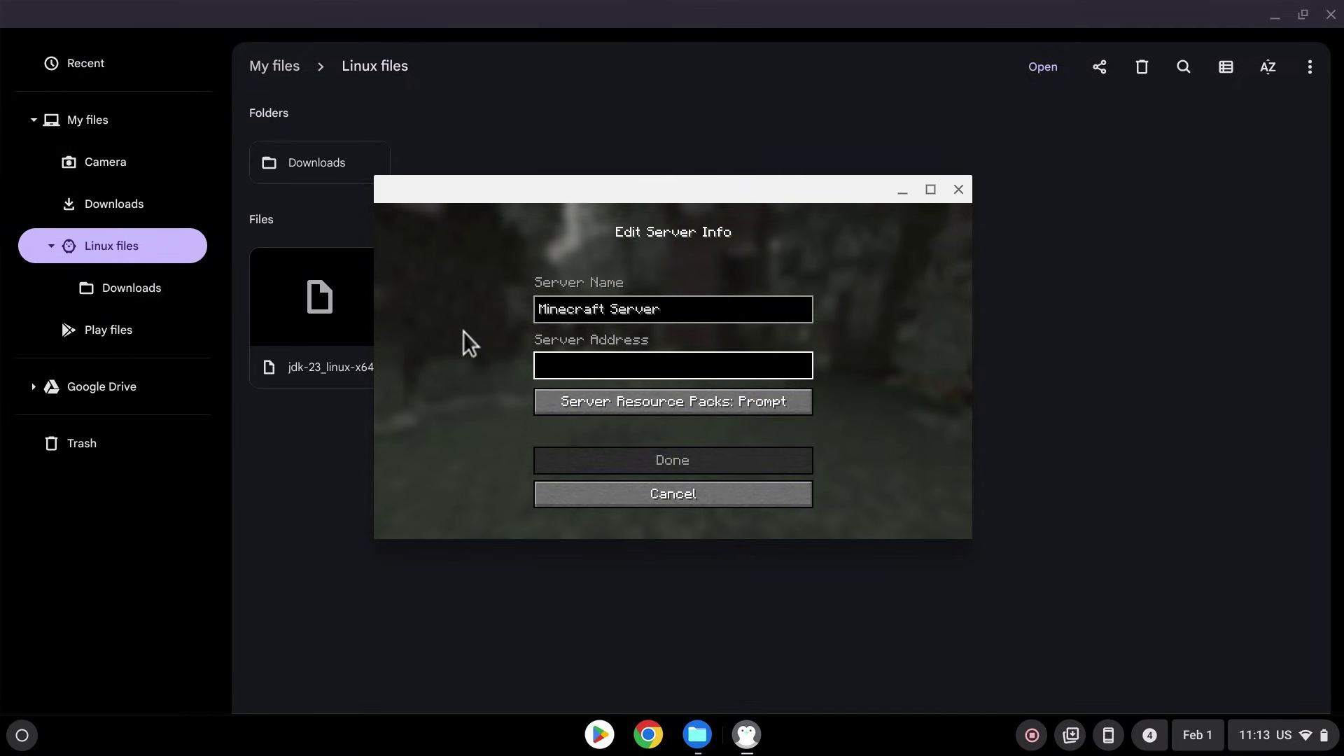
{"action": "type", "text": "hypixel.net"}
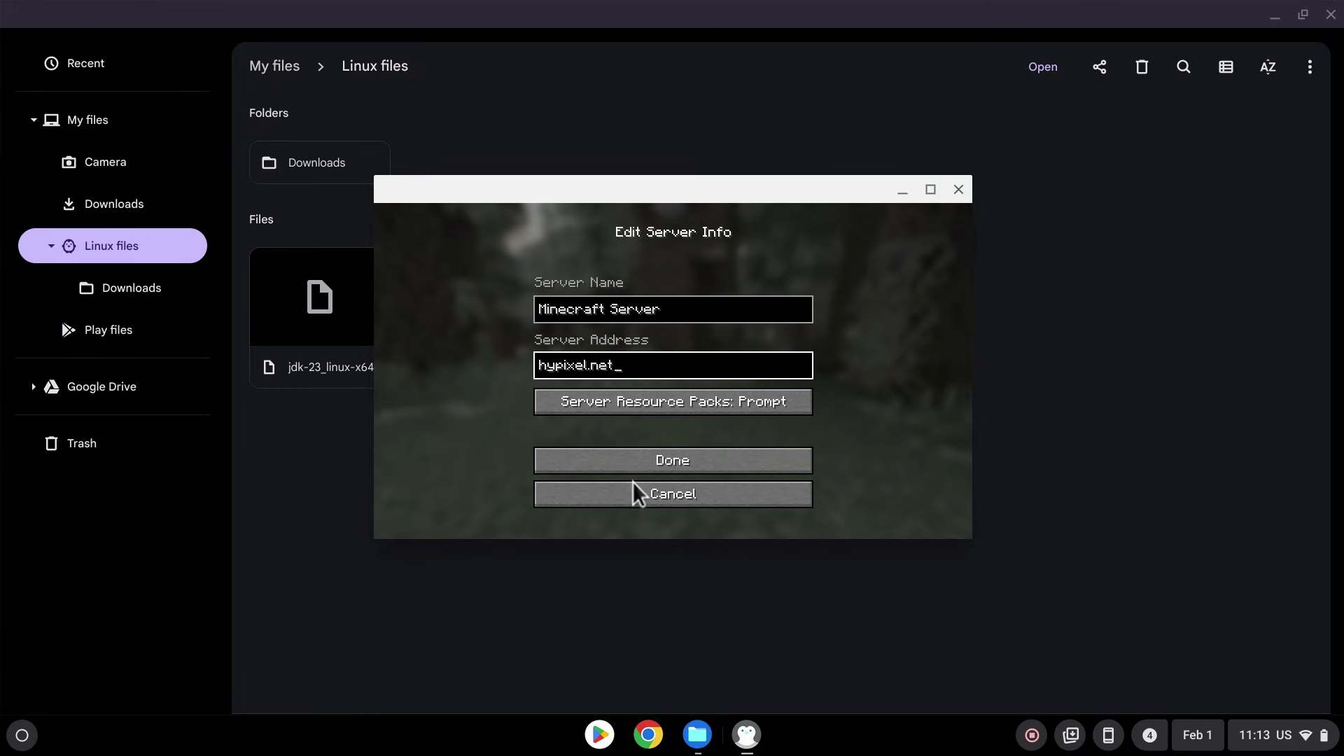
{"action": "left_click", "coordinate": [625, 464]}
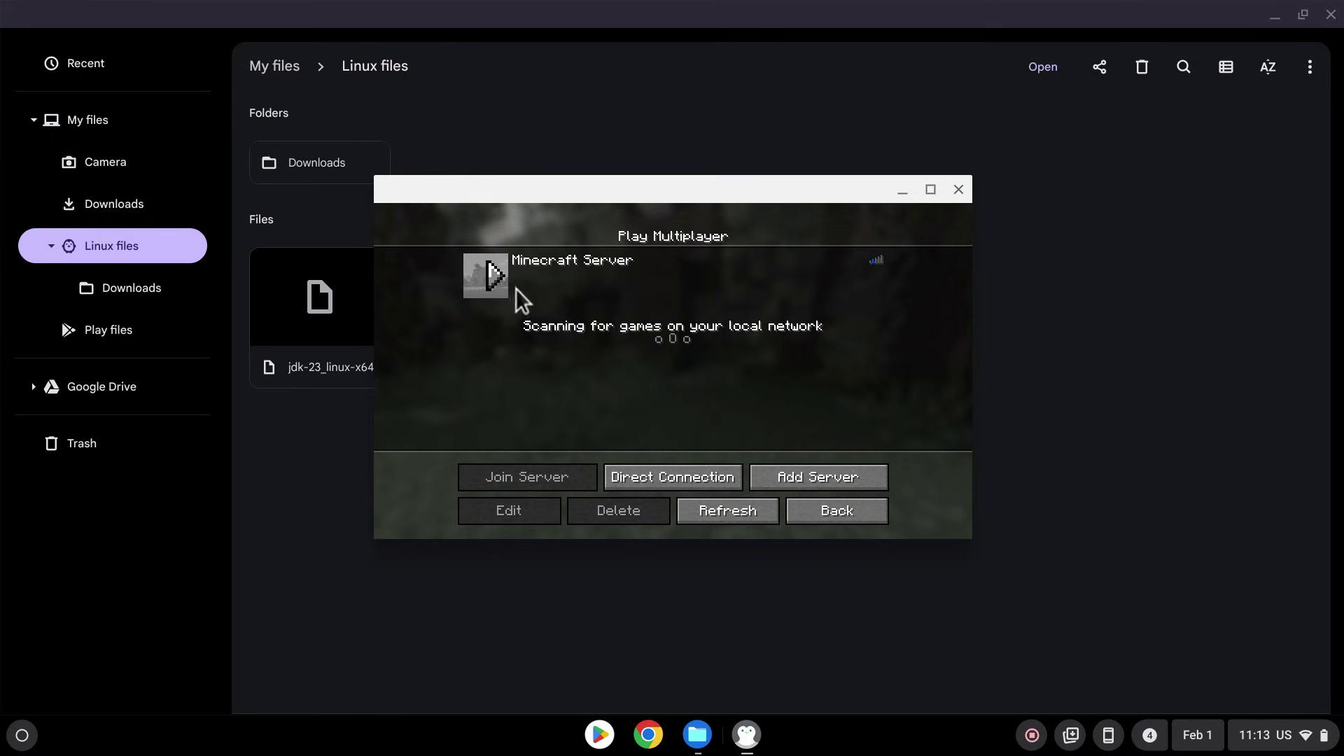
- Join the Minecraft Server entry and walk through Hypixel's snowy lobby toward the stone seats
{"action": "left_click", "coordinate": [495, 282]}
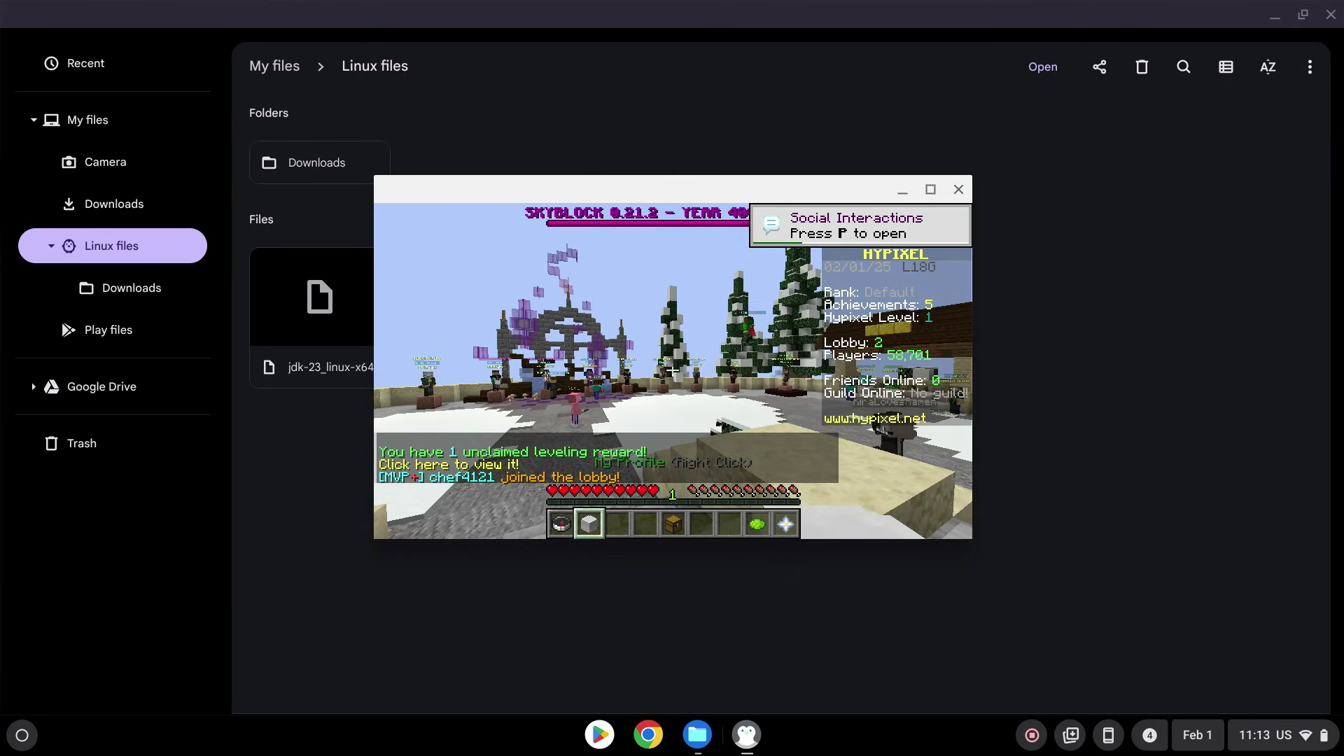
{"action": "key", "text": "3"}
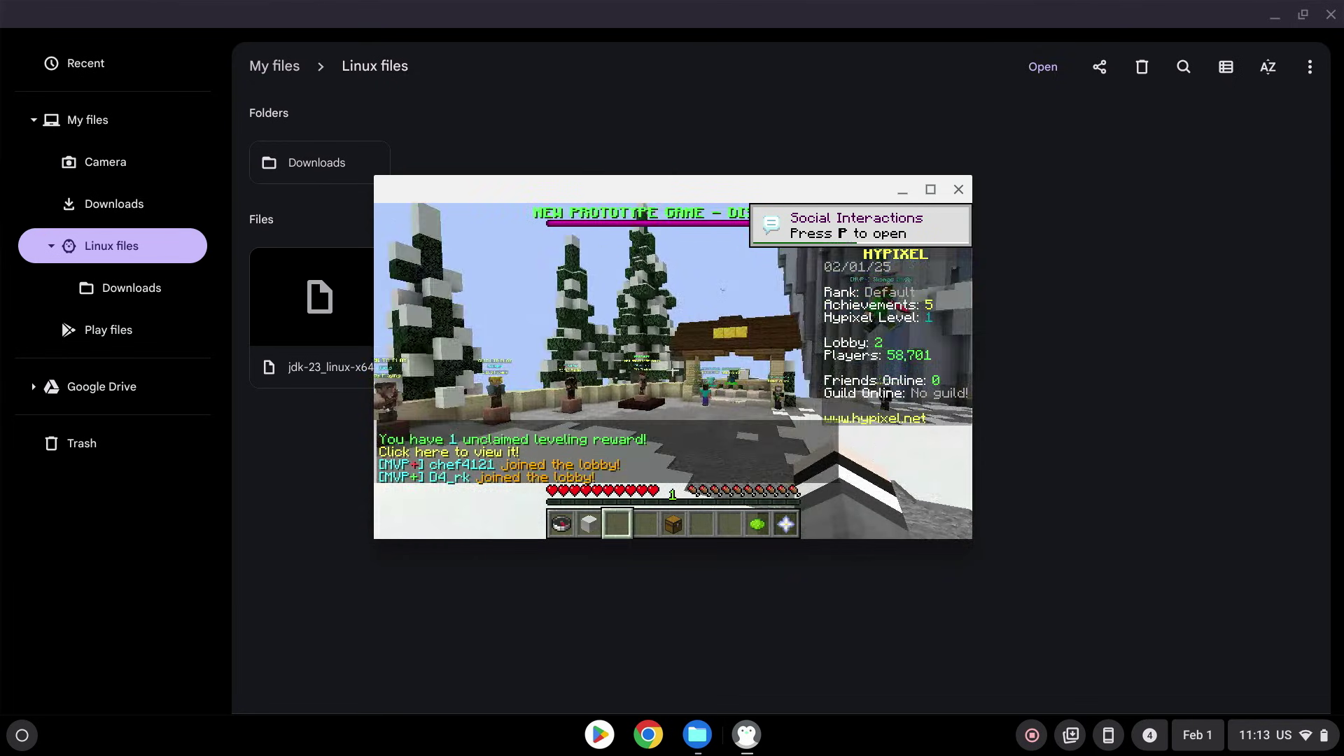
{"action": "key", "text": "w"}
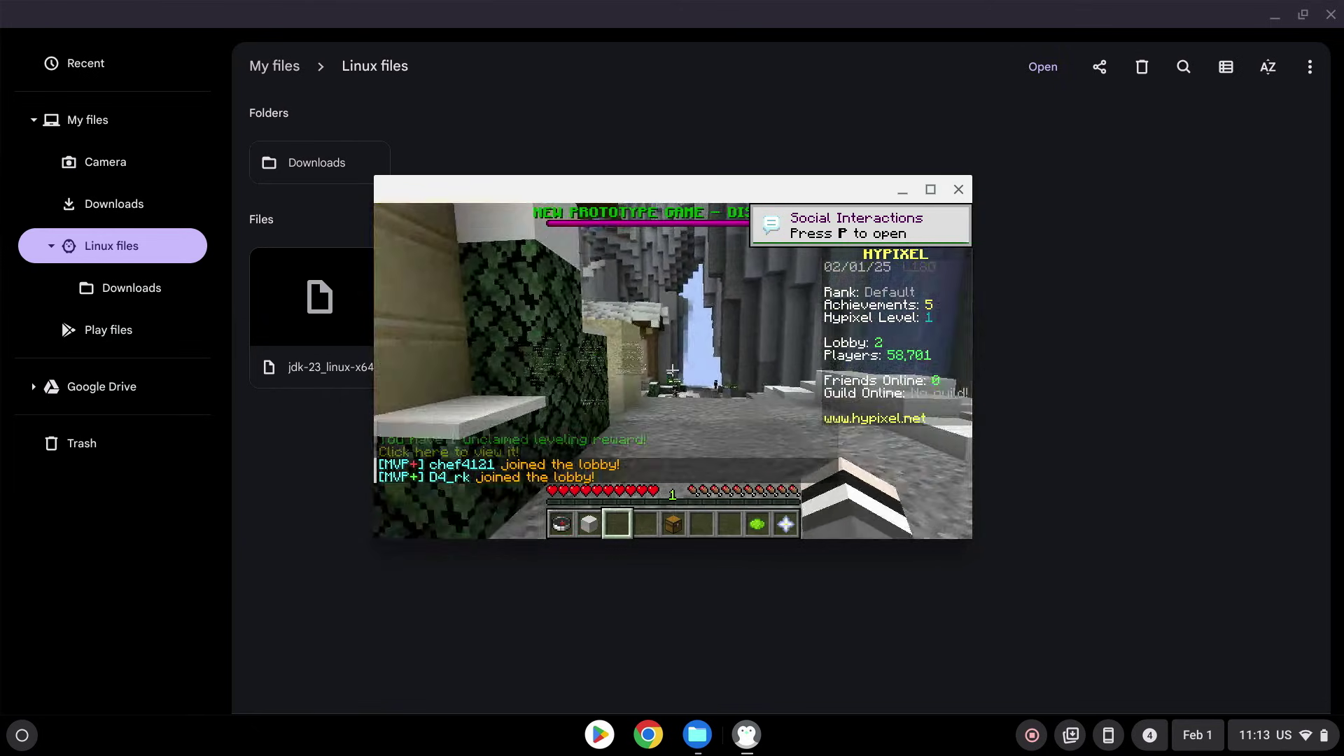
{"action": "key", "text": "w"}
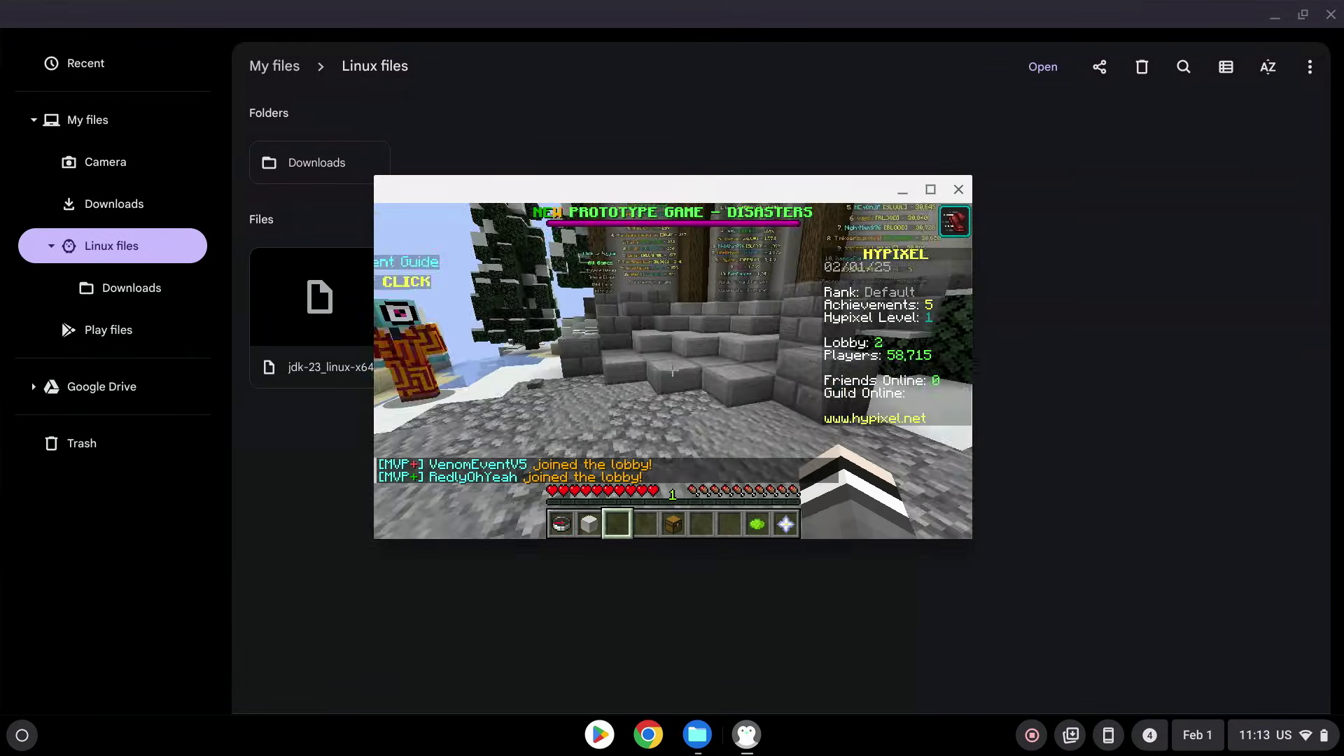
{"action": "key", "text": "w"}
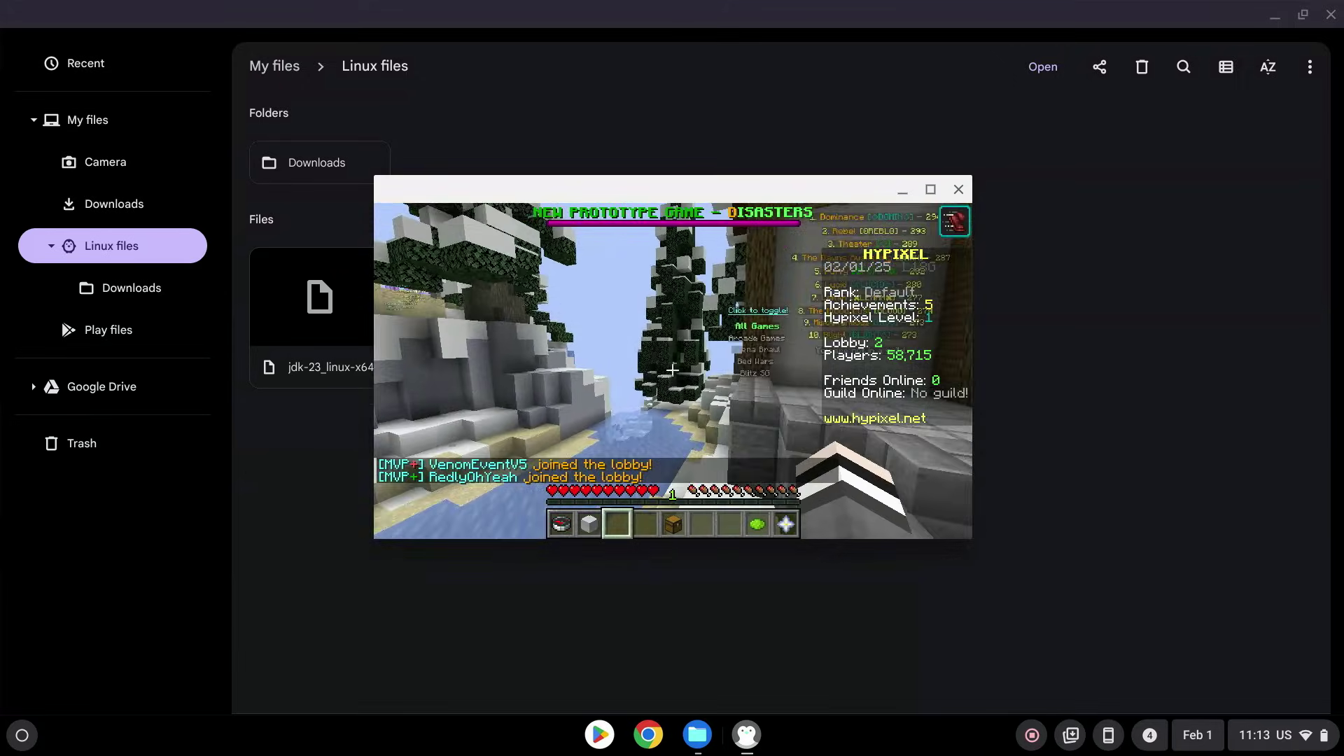